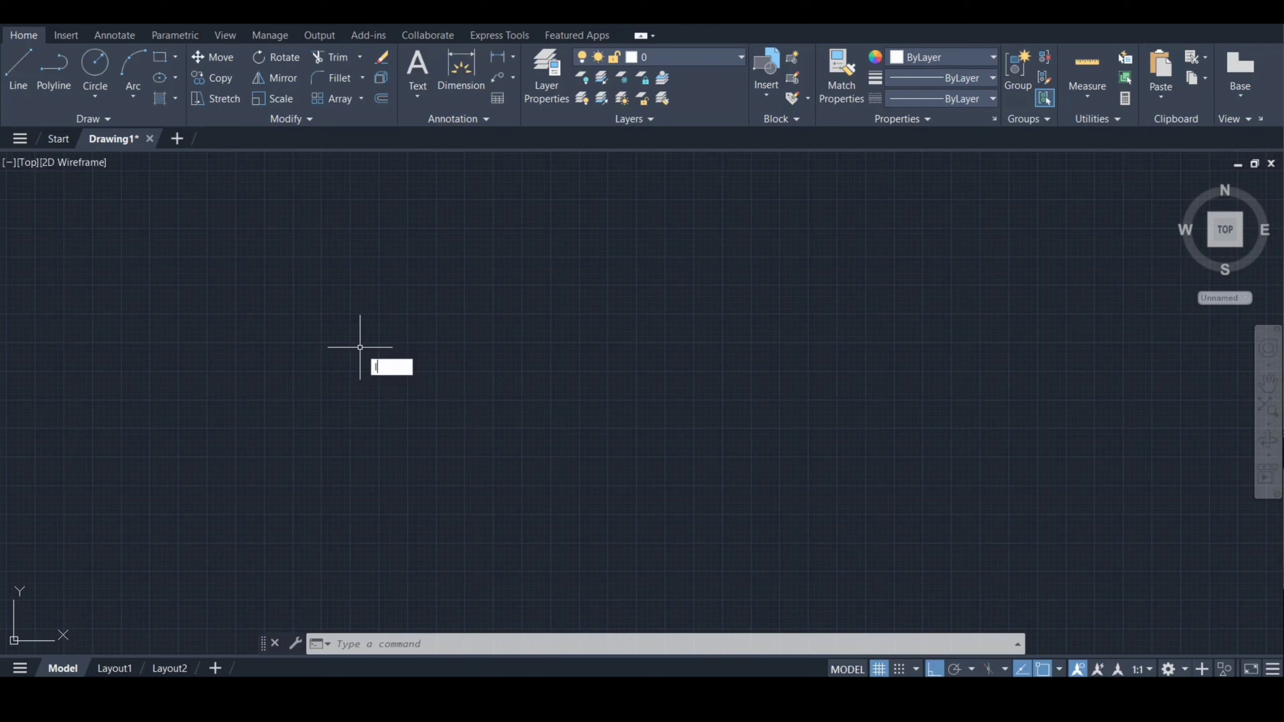
Draw a horizontal line 55 units long across the middle of the drawing area.
{"action": "key", "text": "Return"}
{"action": "left_click", "coordinate": [365, 367]}
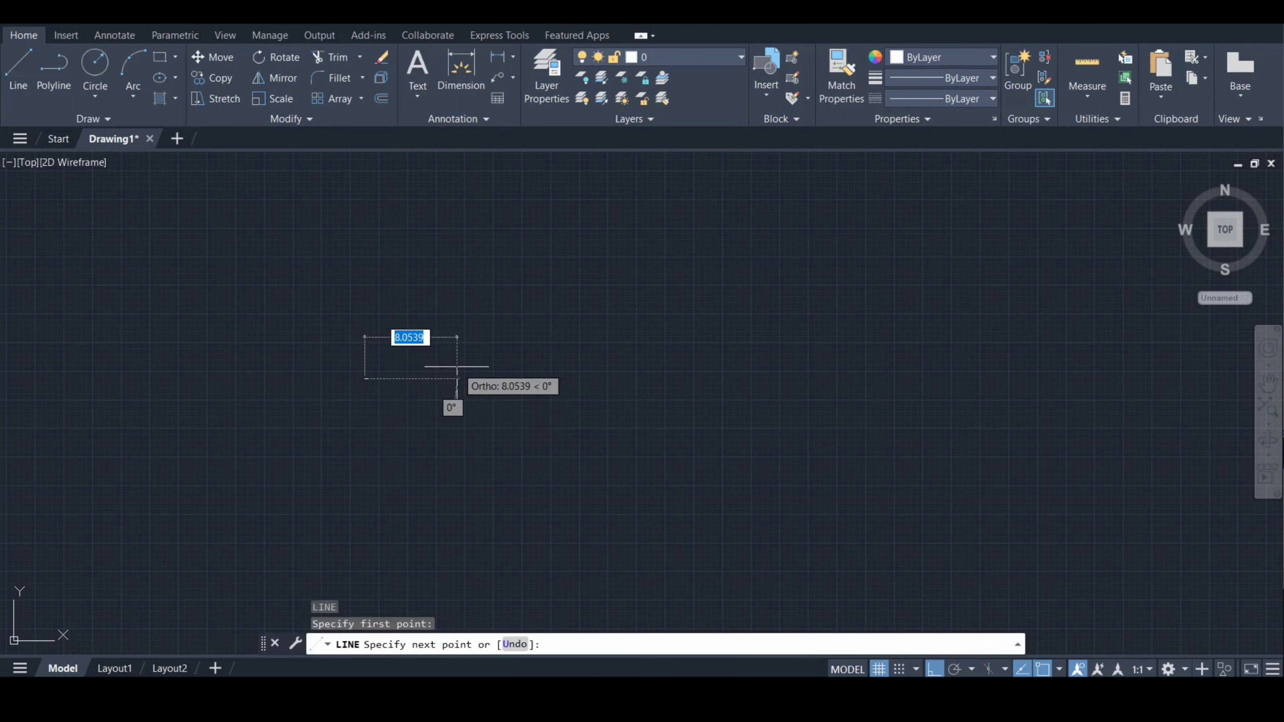
{"action": "type", "text": "55"}
{"action": "key", "text": "Return"}
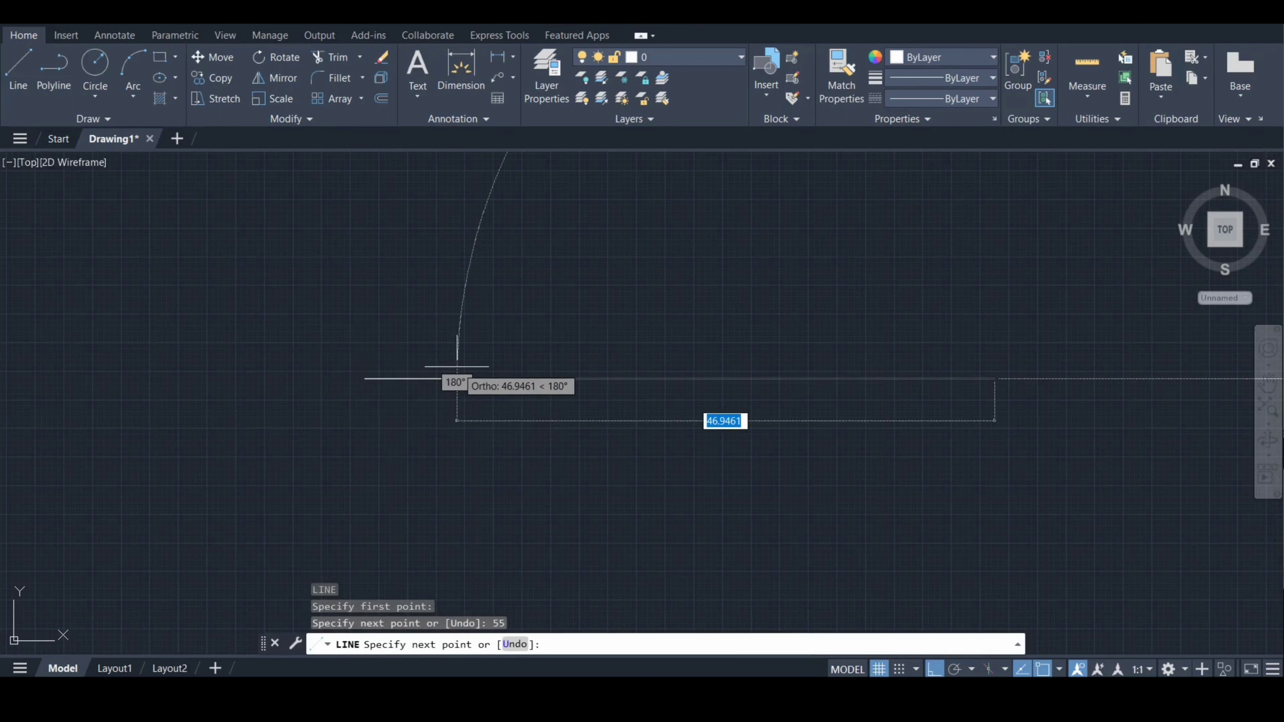
{"action": "key", "text": "Escape"}
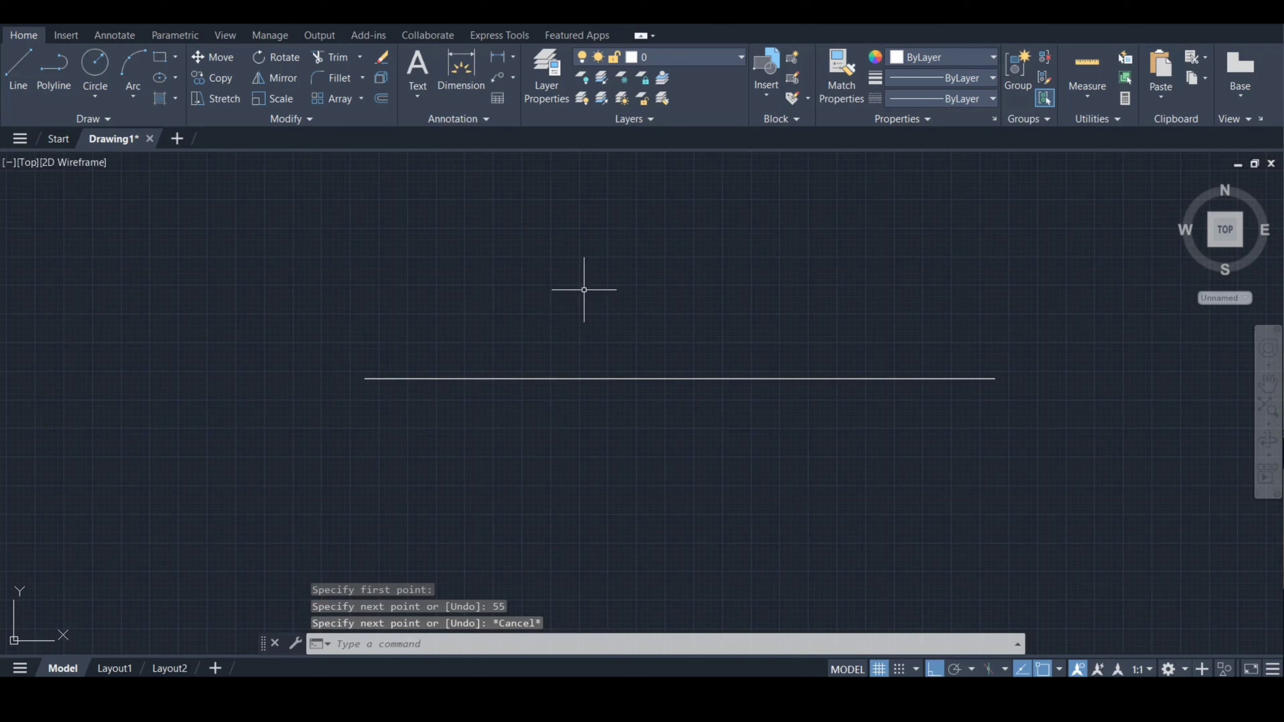
Offset the horizontal line by 2 units both above and below it.
{"action": "type", "text": "o"}
{"action": "key", "text": "Return"}
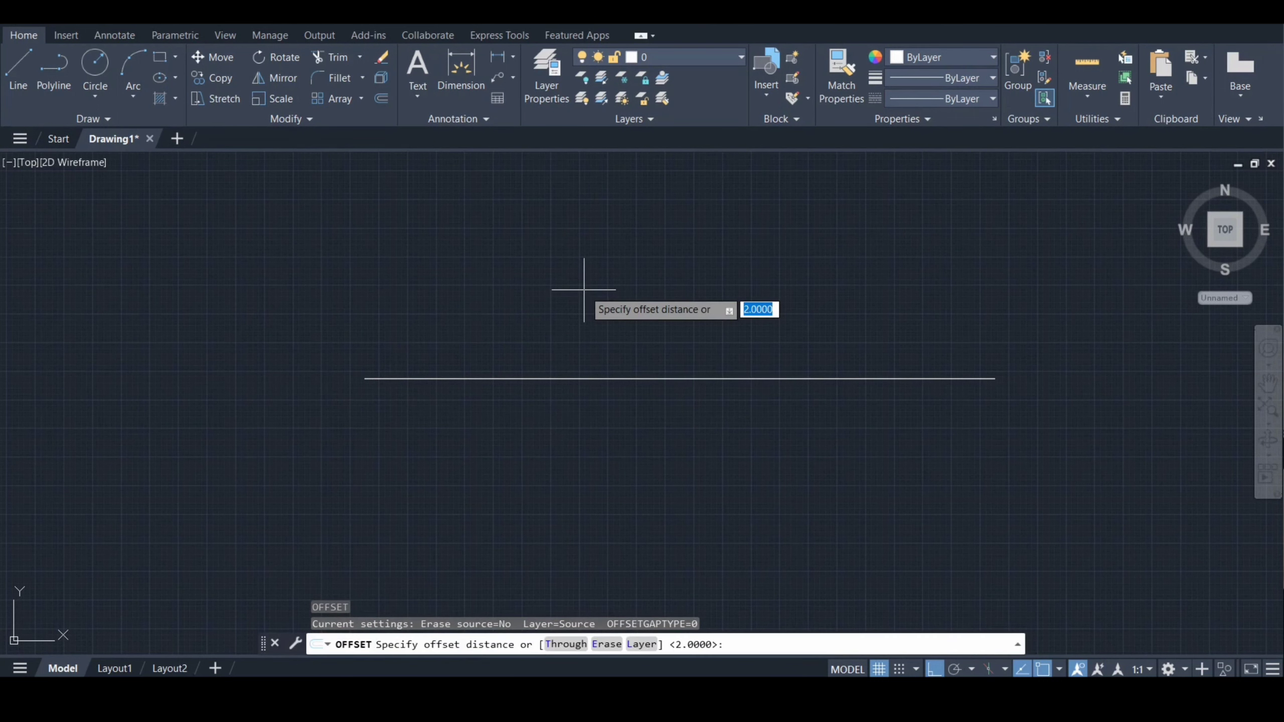
{"action": "type", "text": "2"}
{"action": "key", "text": "Return"}
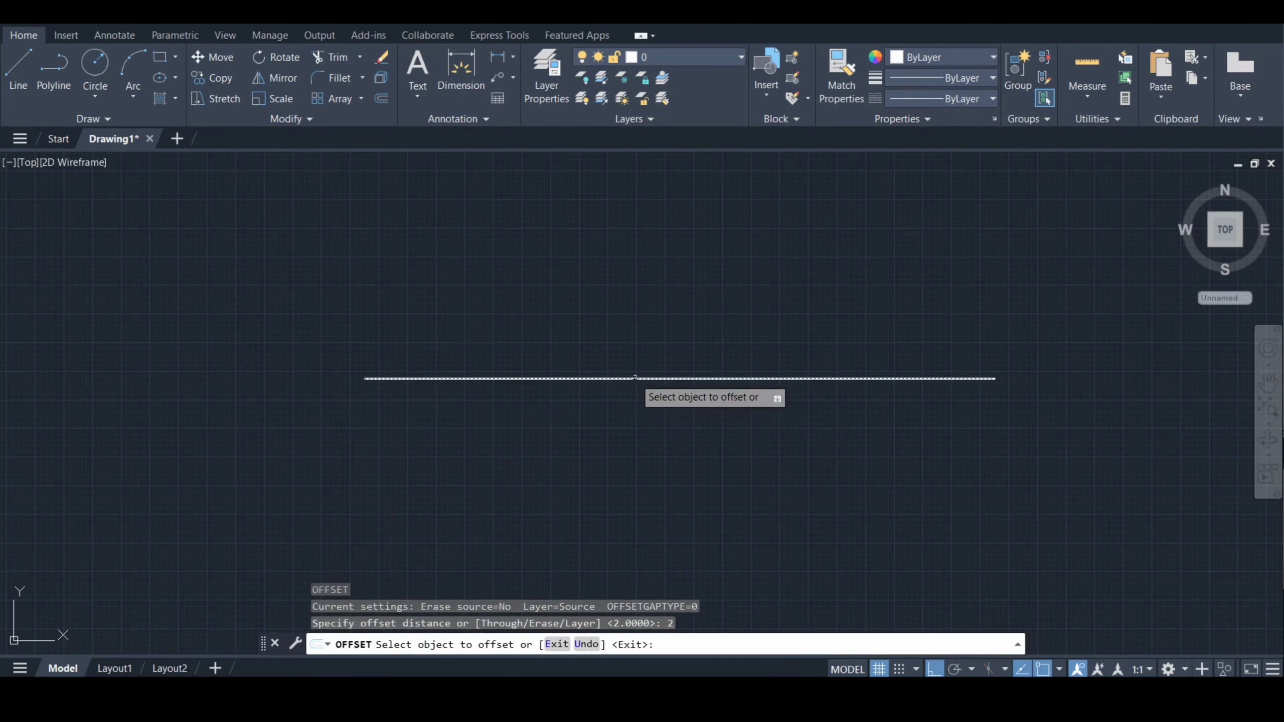
{"action": "left_click", "coordinate": [635, 378]}
{"action": "left_click", "coordinate": [636, 373]}
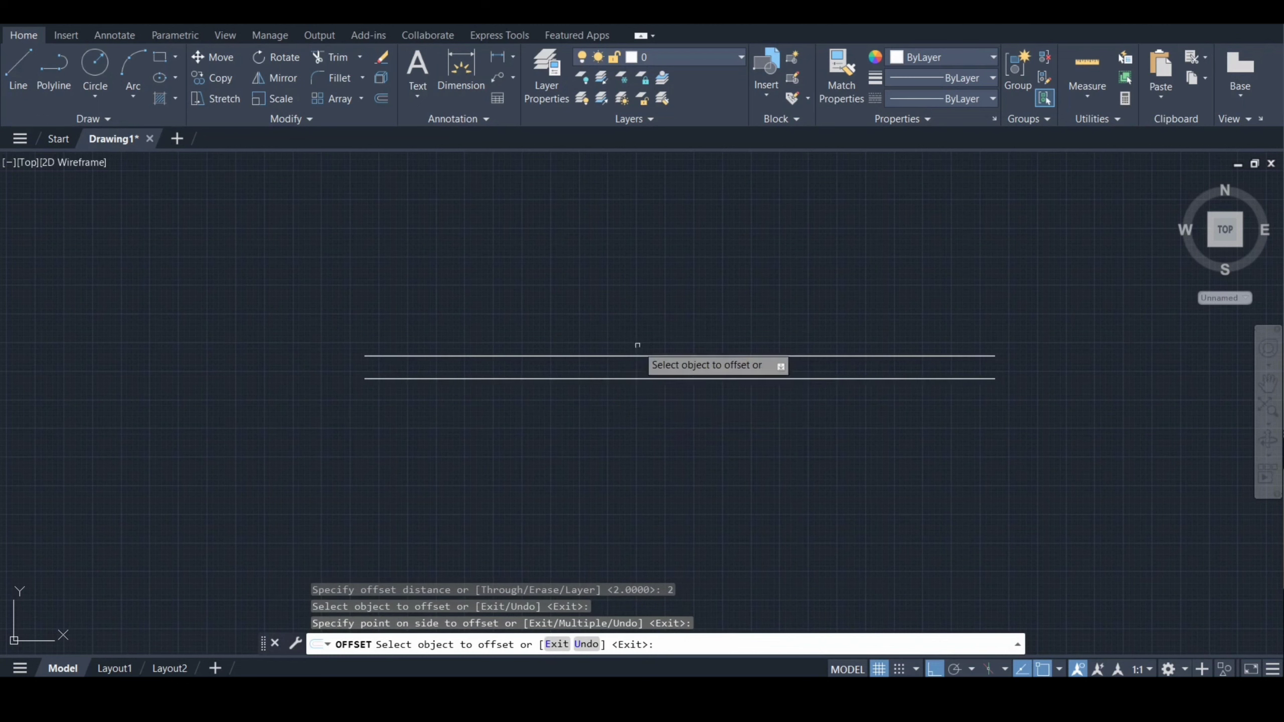
{"action": "left_click", "coordinate": [638, 378]}
{"action": "left_click", "coordinate": [637, 465]}
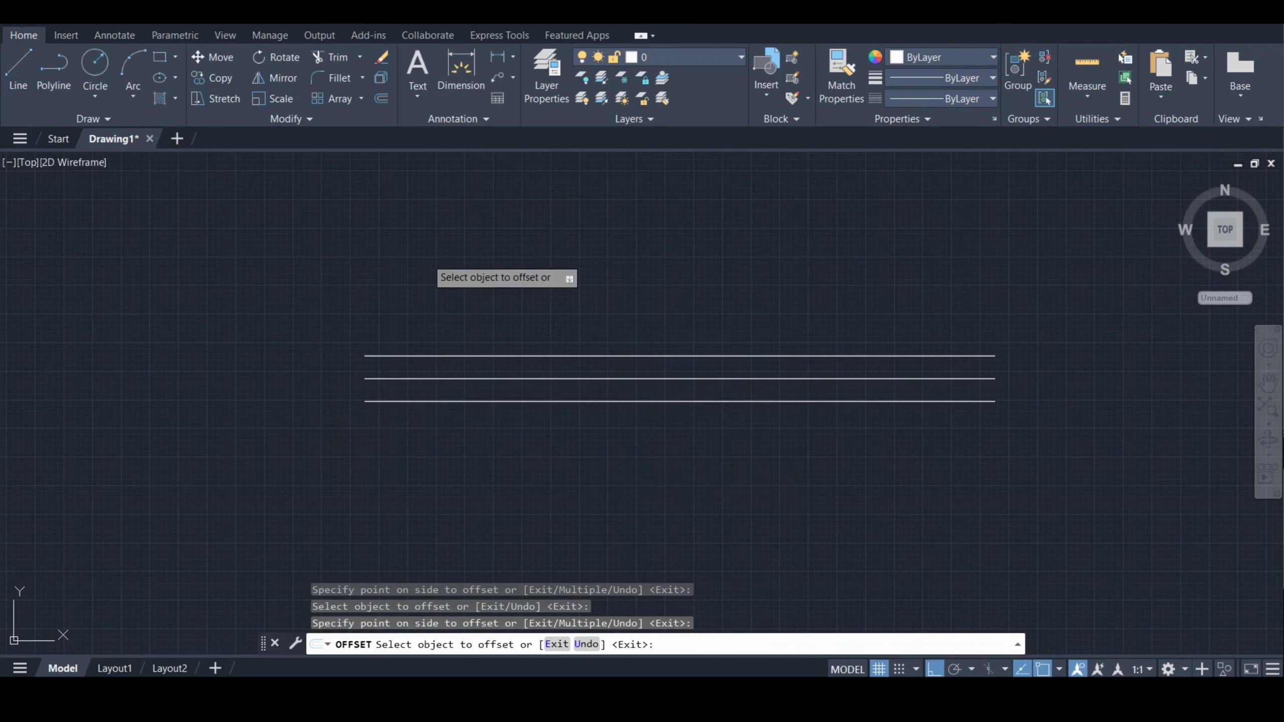
{"action": "key", "text": "Return"}
Draw two concentric circles with radii 8 and 6.5 centred on the left endpoint of the middle line.
{"action": "type", "text": "c"}
{"action": "key", "text": "Return"}
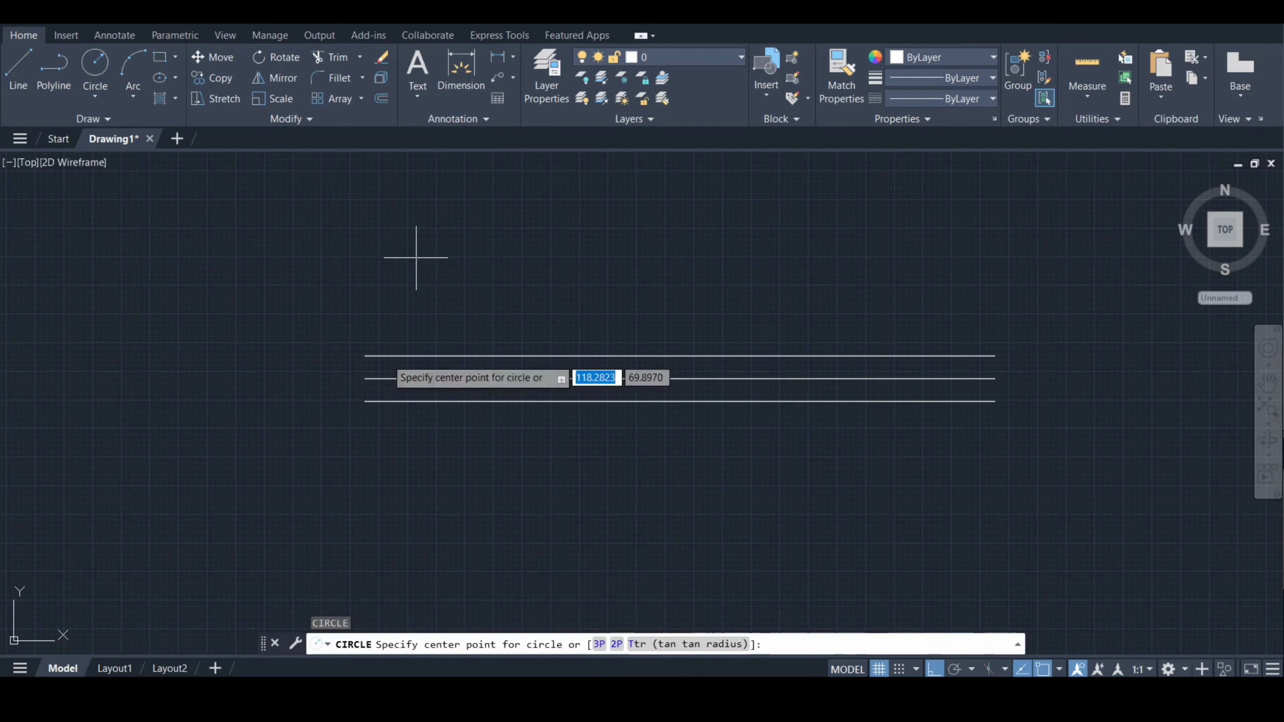
{"action": "left_click", "coordinate": [365, 378]}
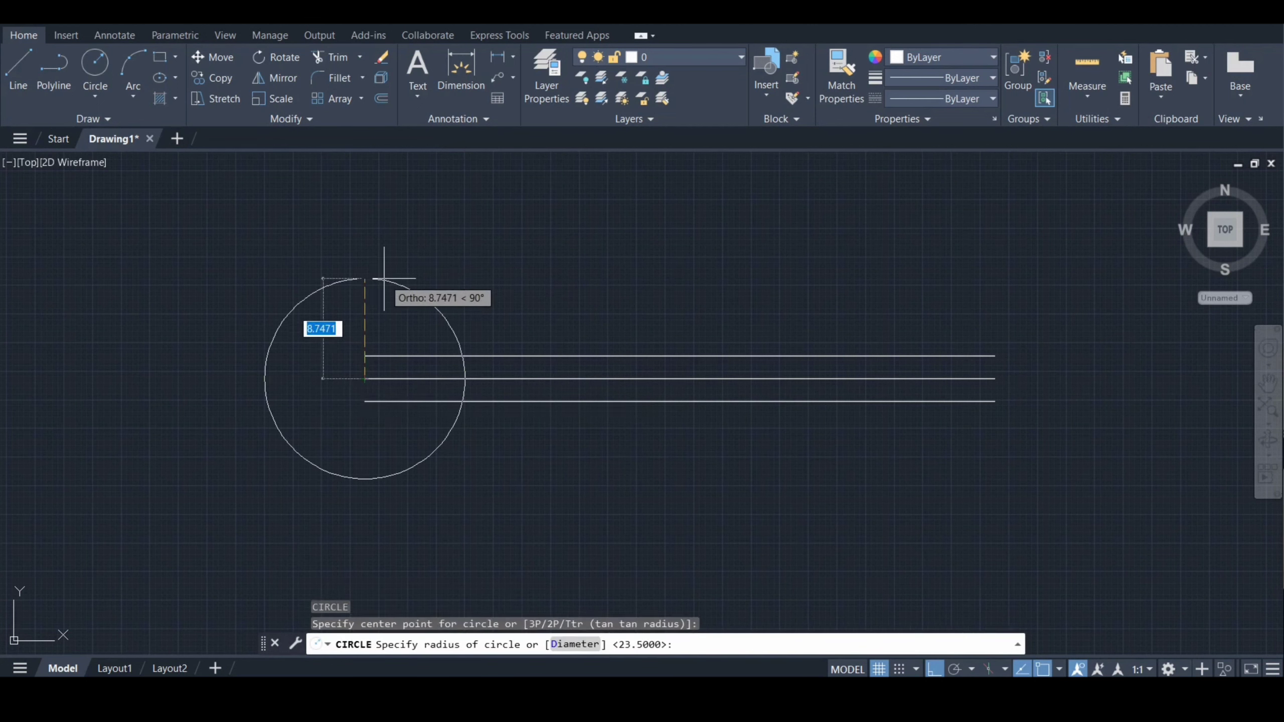
{"action": "type", "text": "8"}
{"action": "key", "text": "Return"}
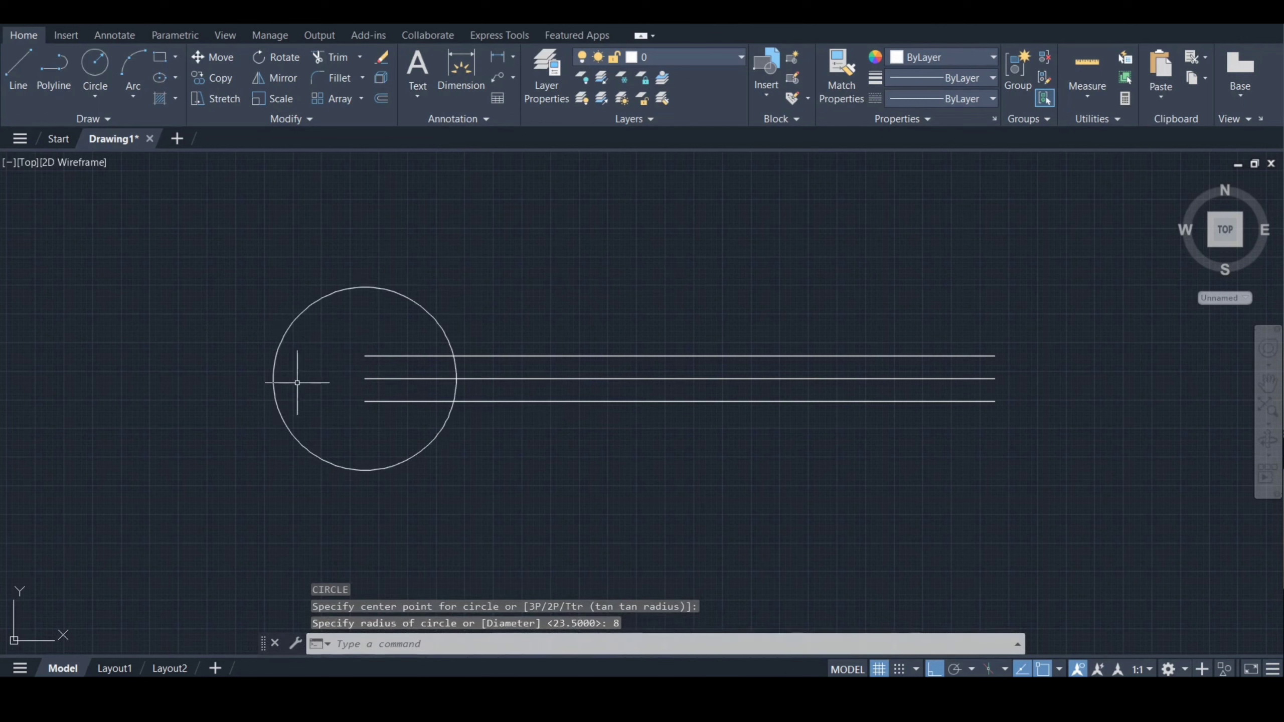
{"action": "key", "text": "Return"}
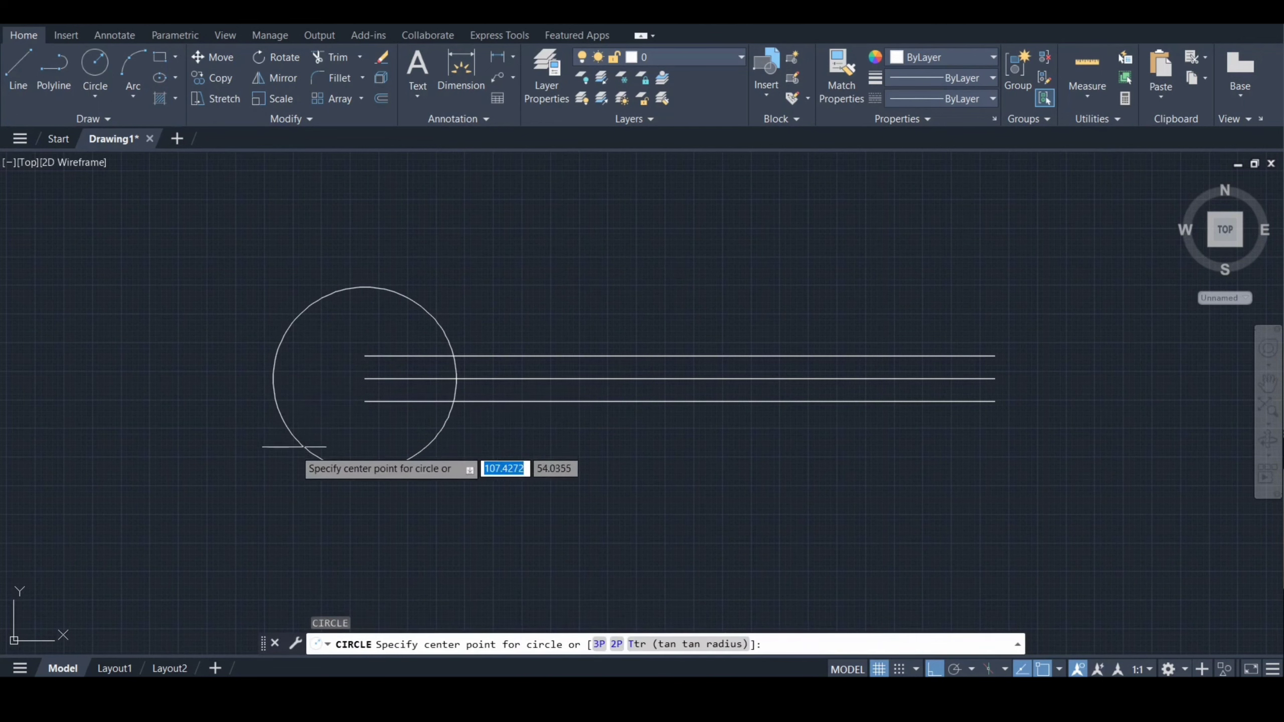
{"action": "left_click", "coordinate": [364, 379]}
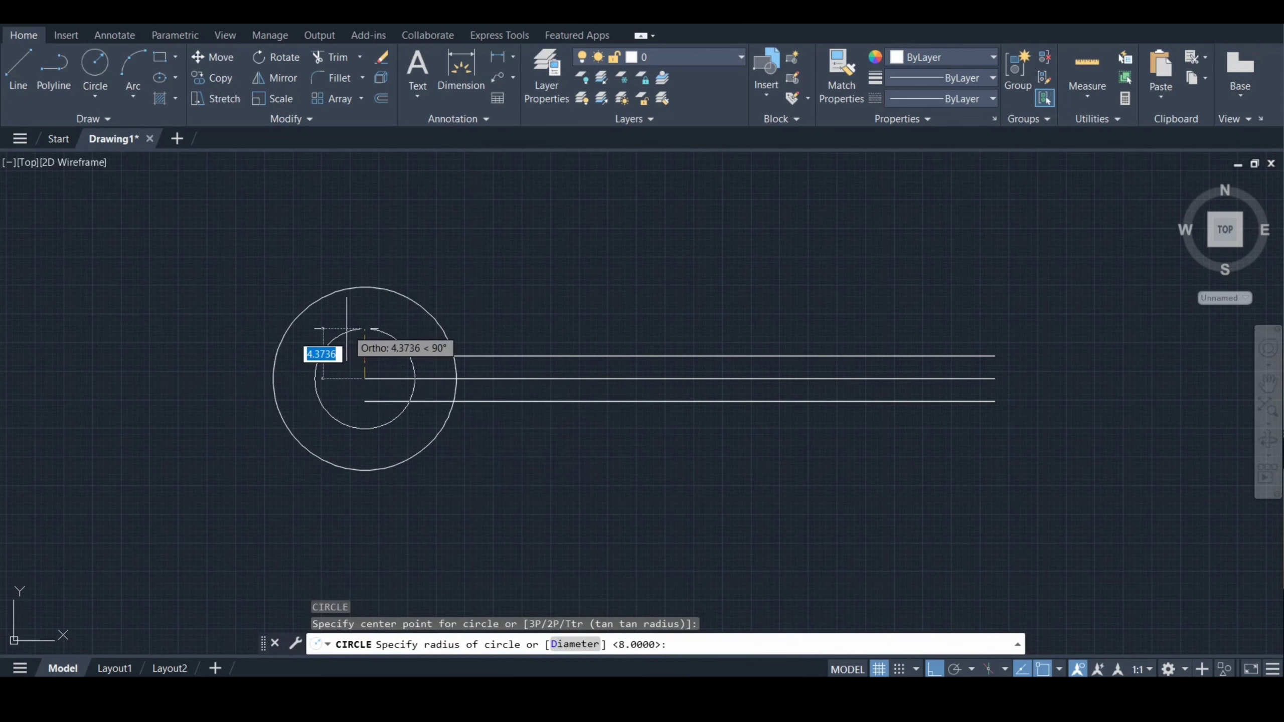
{"action": "type", "text": "6.5"}
{"action": "key", "text": "Return"}
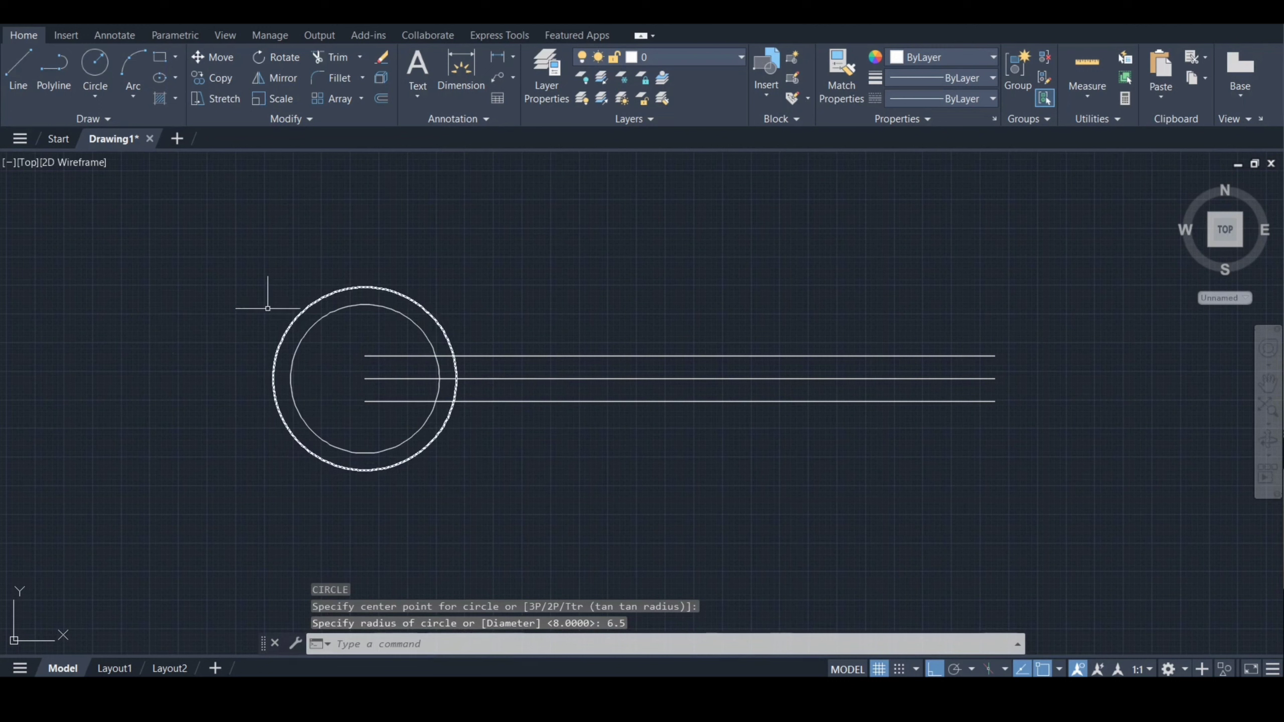
Draw two concentric circles with radii 7.25 and 4.5 centred on the right endpoint of the middle line.
{"action": "type", "text": "c"}
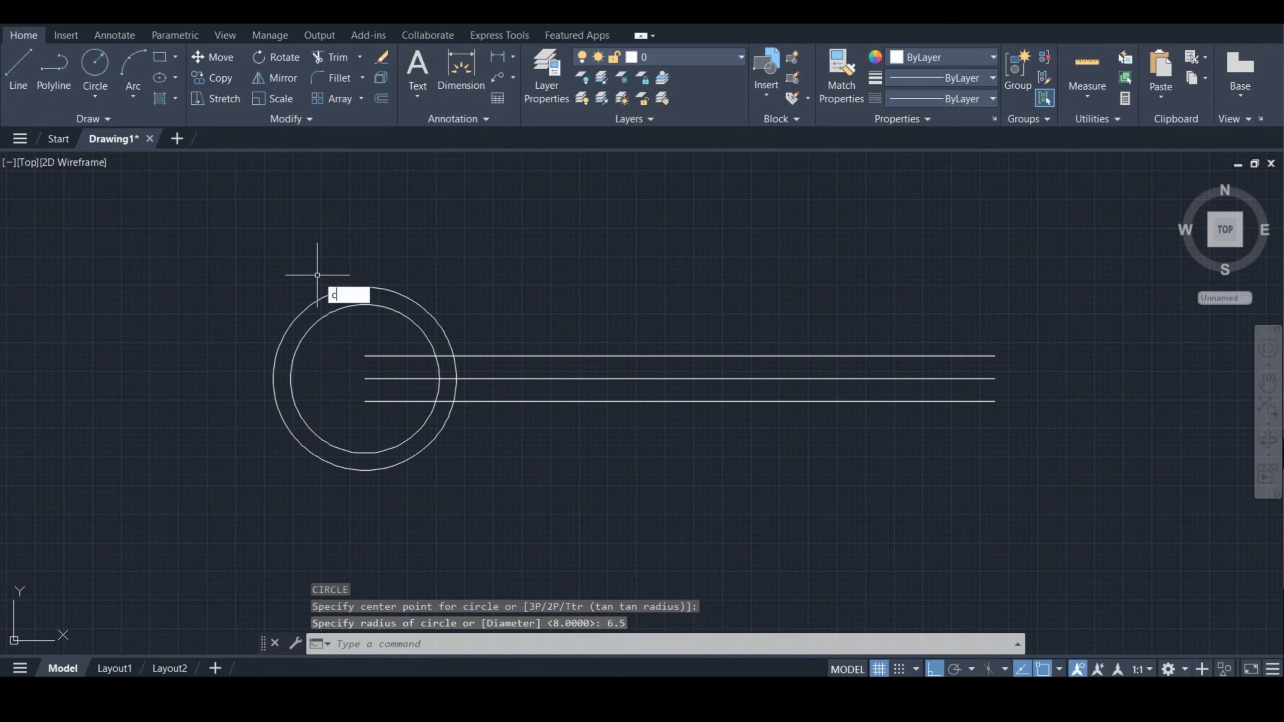
{"action": "key", "text": "Return"}
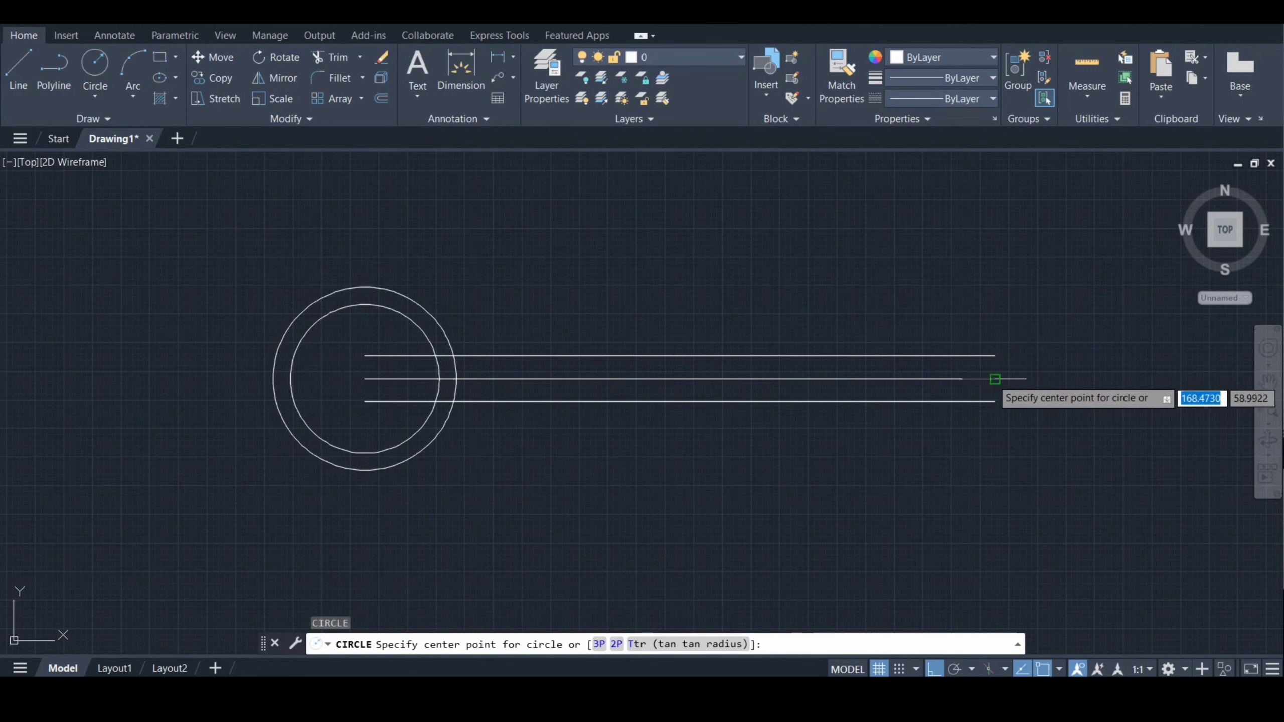
{"action": "left_click", "coordinate": [994, 379]}
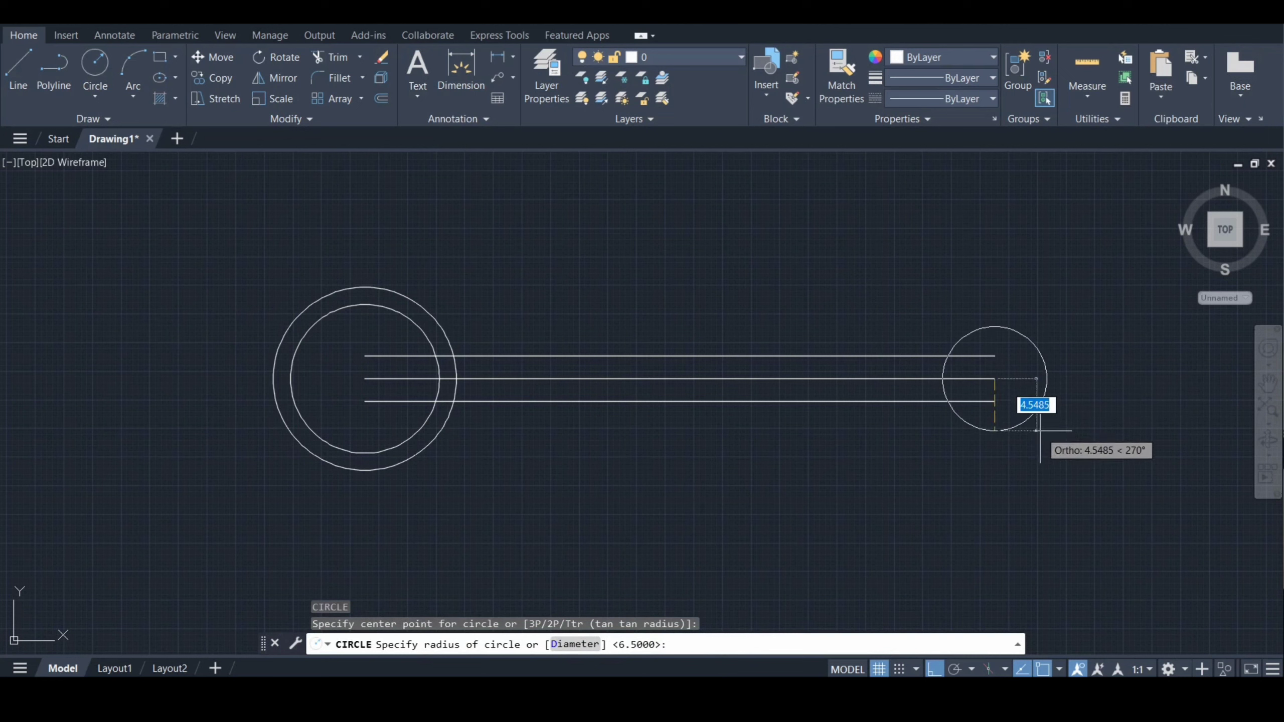
{"action": "type", "text": "7.25"}
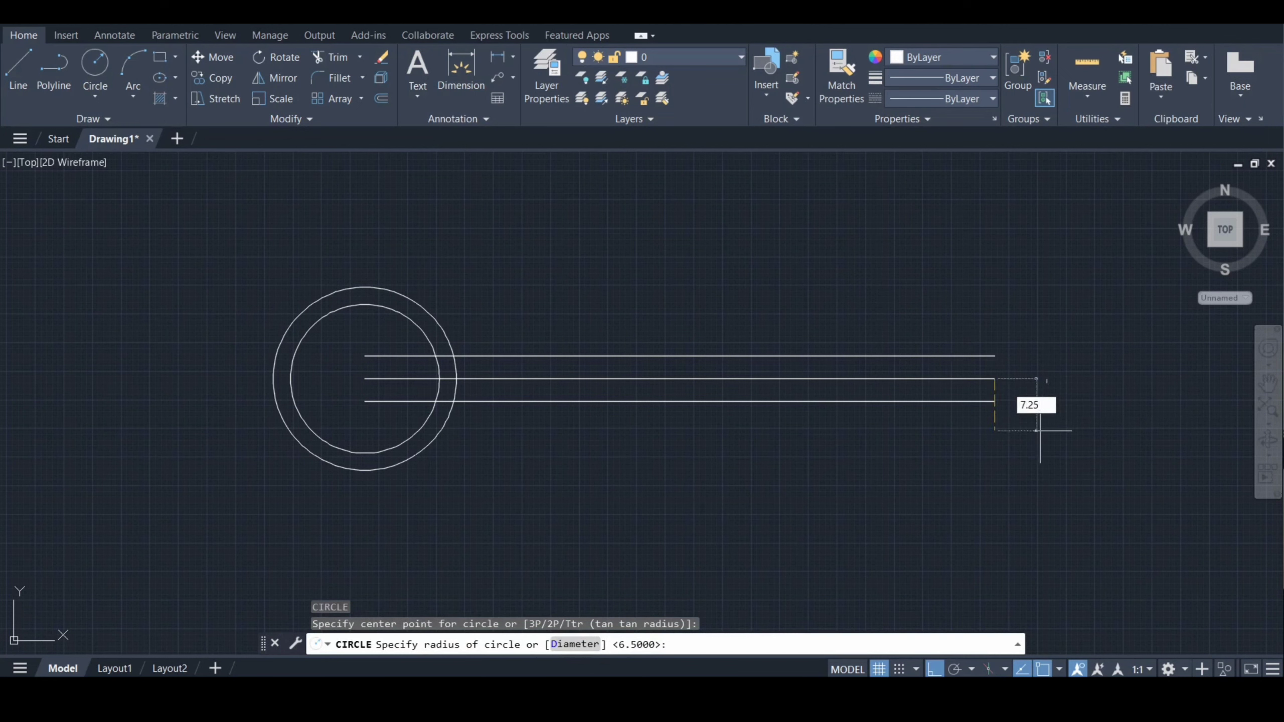
{"action": "key", "text": "Return"}
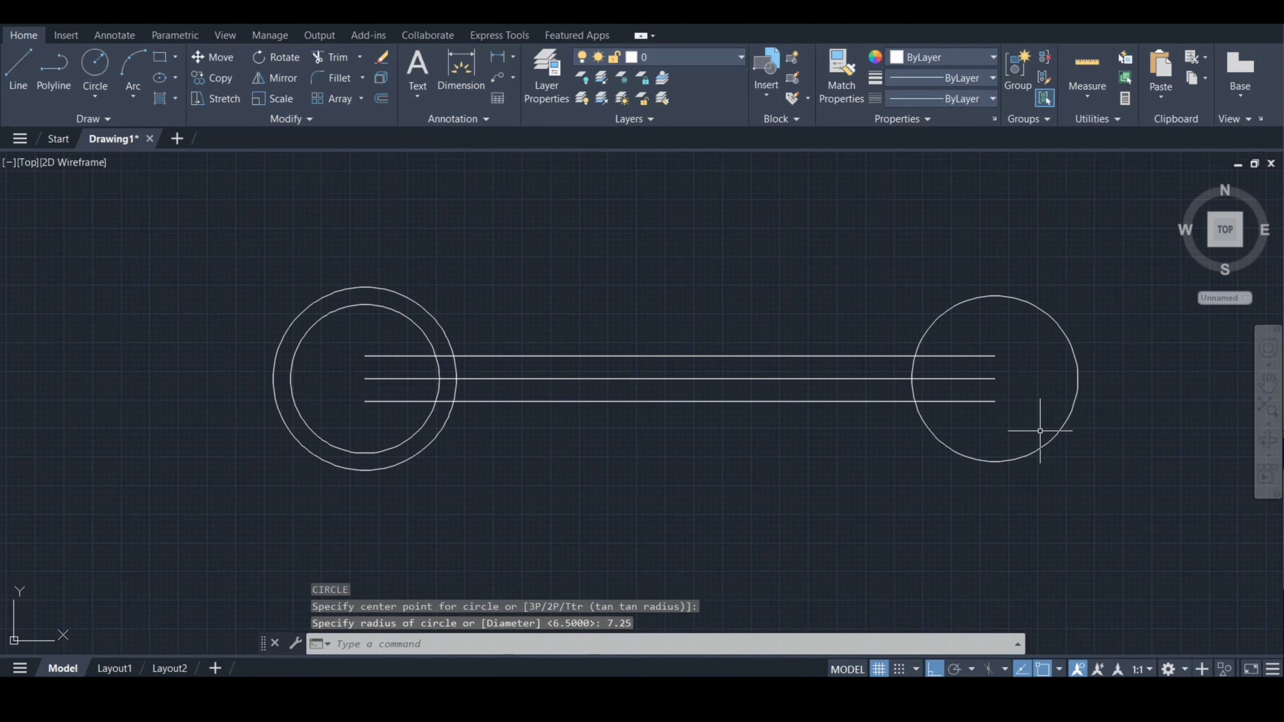
{"action": "key", "text": "Return"}
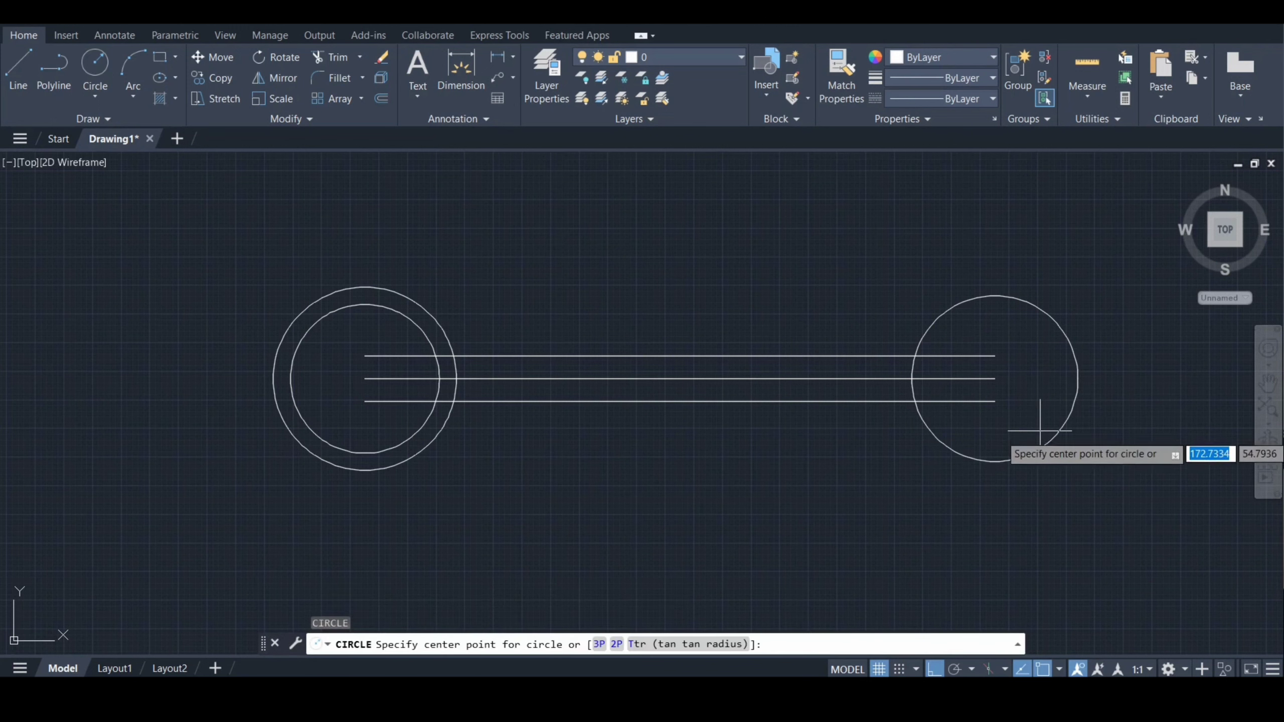
{"action": "left_click", "coordinate": [994, 378]}
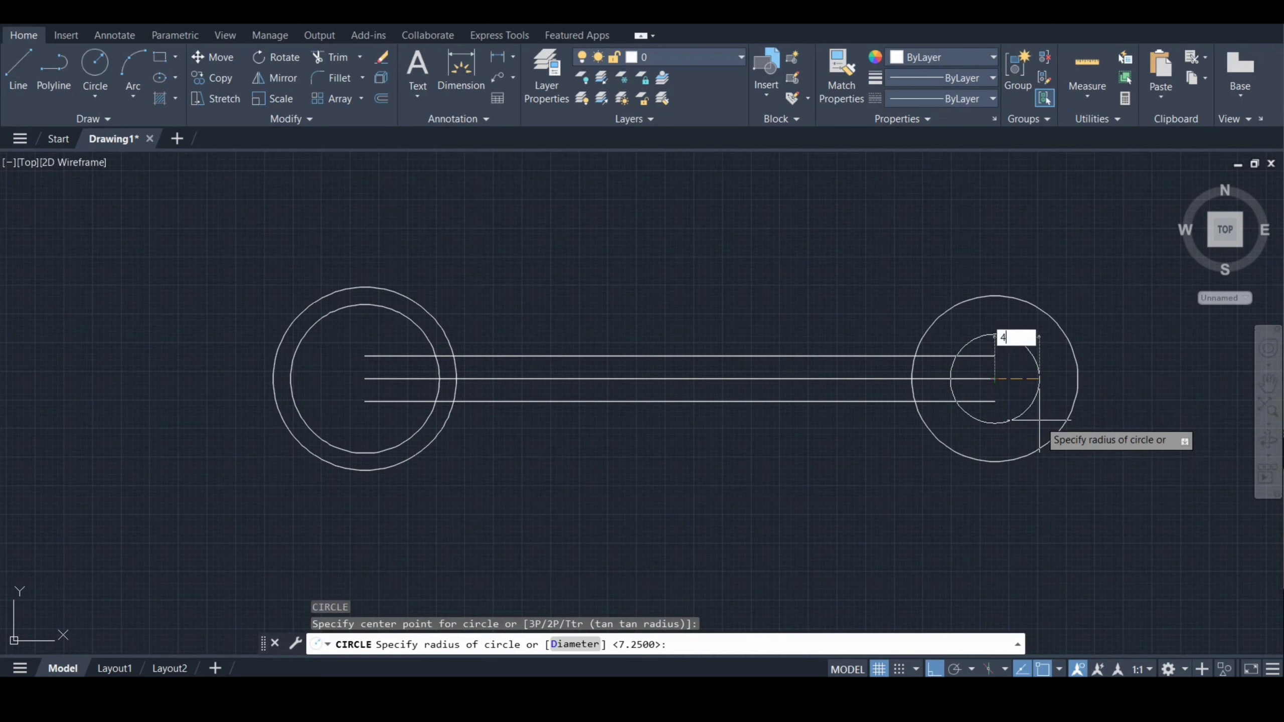
{"action": "key", "text": "Return"}
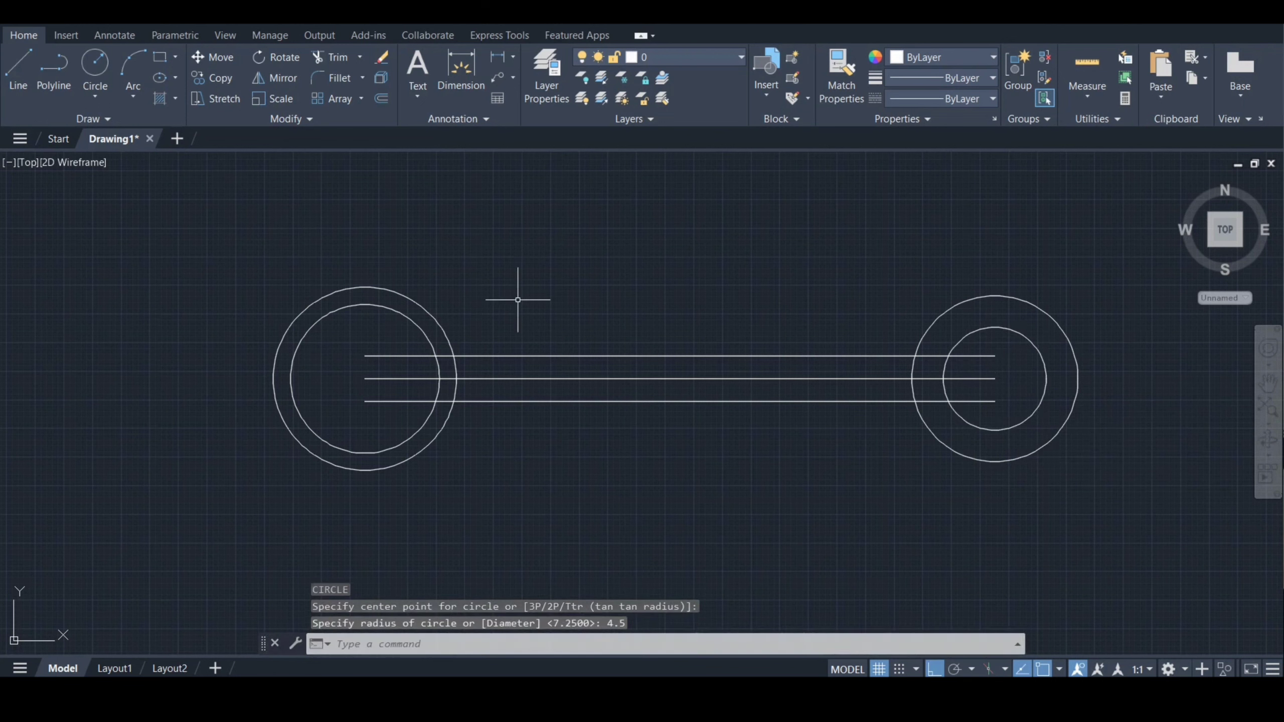
Draw a three-sided shape open to the left below the parallel lines, with 8-unit horizontal sides and an 8.5-unit vertical side.
{"action": "type", "text": "l"}
{"action": "key", "text": "Return"}
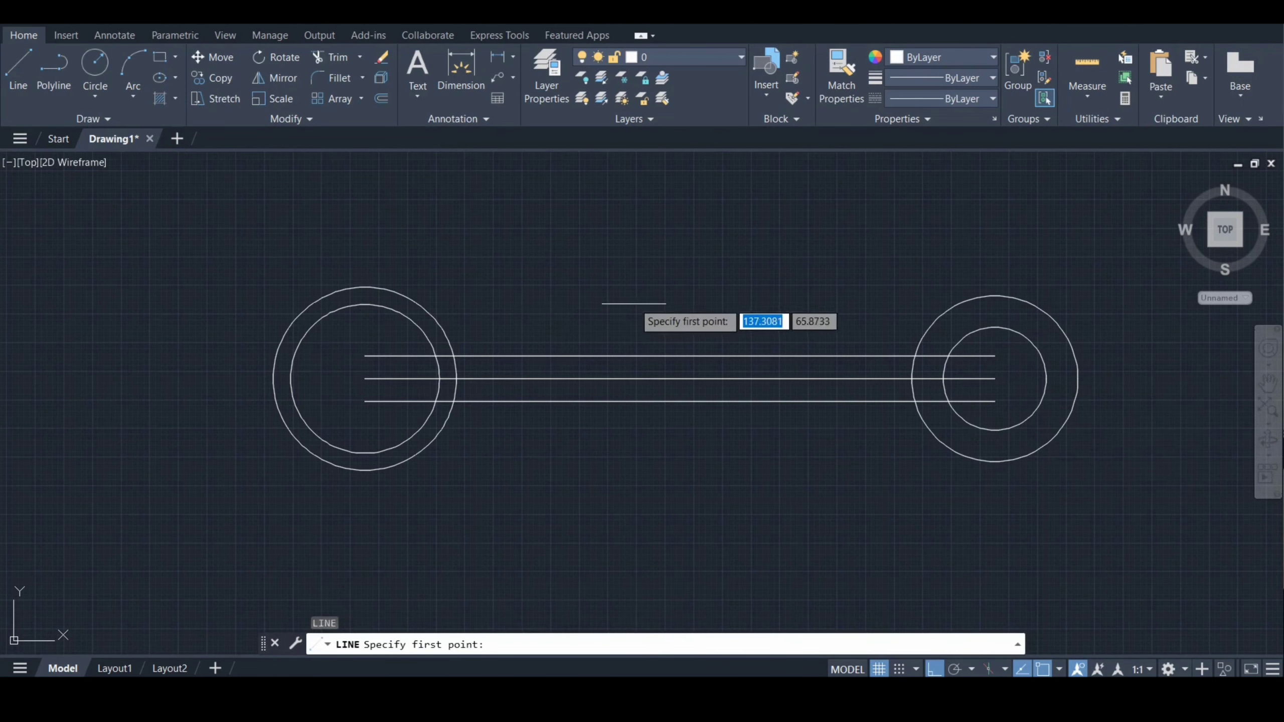
{"action": "left_click", "coordinate": [556, 450]}
{"action": "type", "text": "8"}
{"action": "key", "text": "Return"}
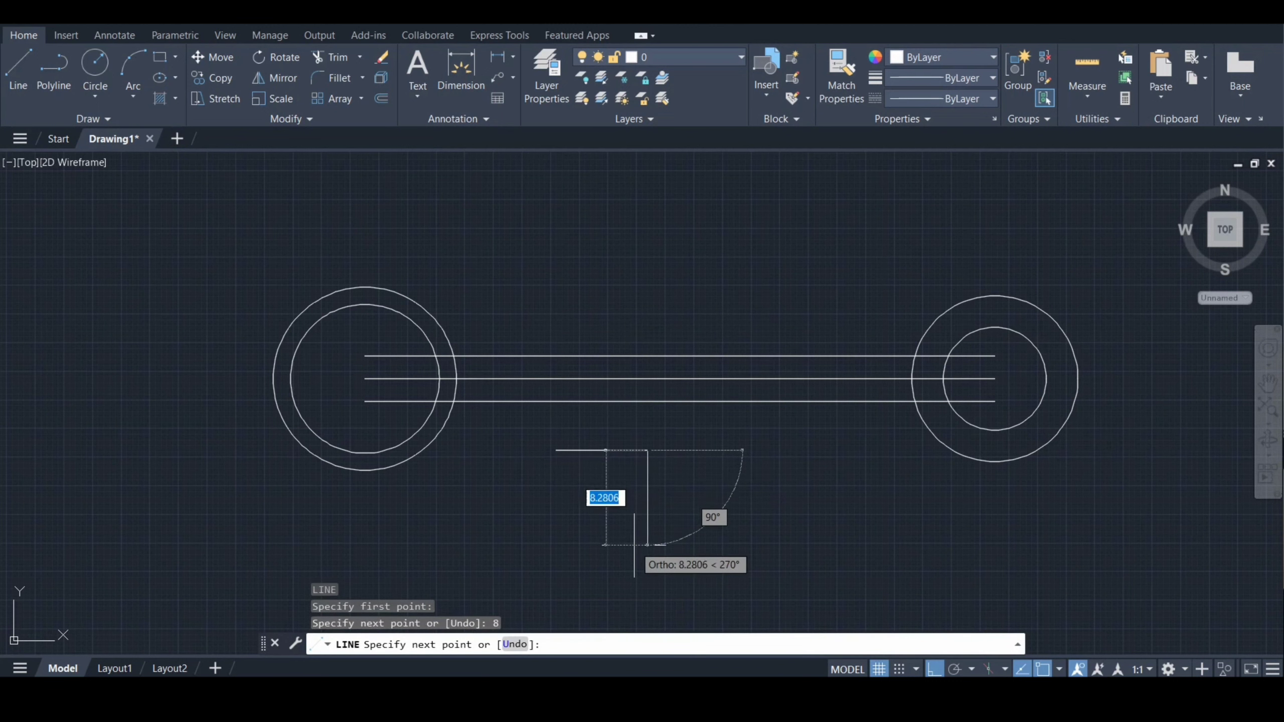
{"action": "type", "text": "8.5"}
{"action": "key", "text": "Return"}
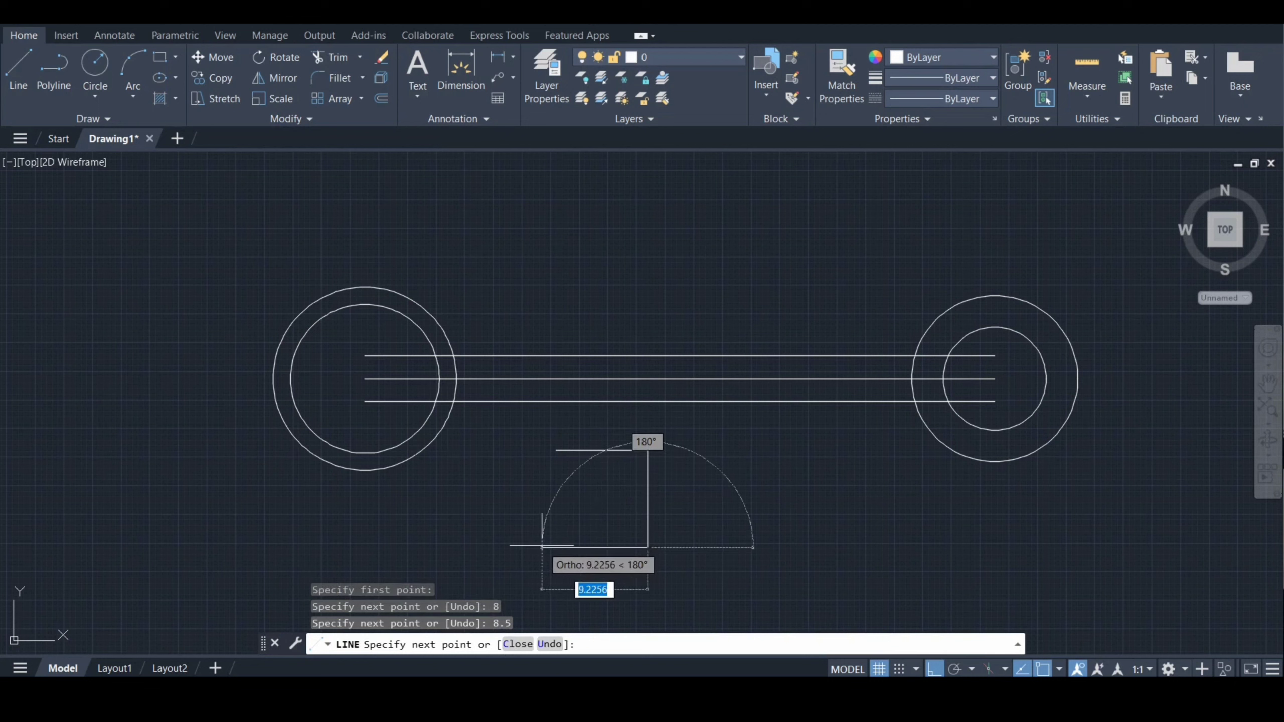
{"action": "type", "text": "8"}
{"action": "key", "text": "Return"}
{"action": "key", "text": "Escape"}
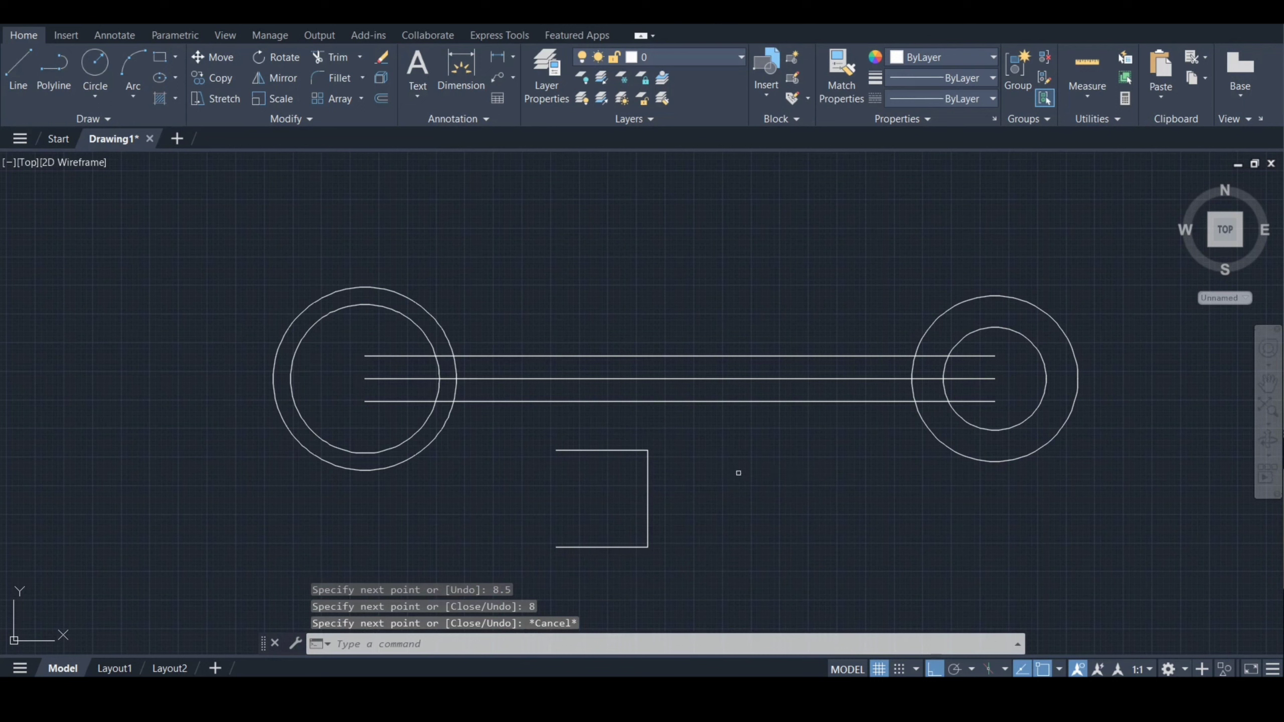
Rotate the three-sided open shape by 8.5 degrees about the midpoint of its 8.5-unit side.
{"action": "type", "text": "RO"}
{"action": "key", "text": "Return"}
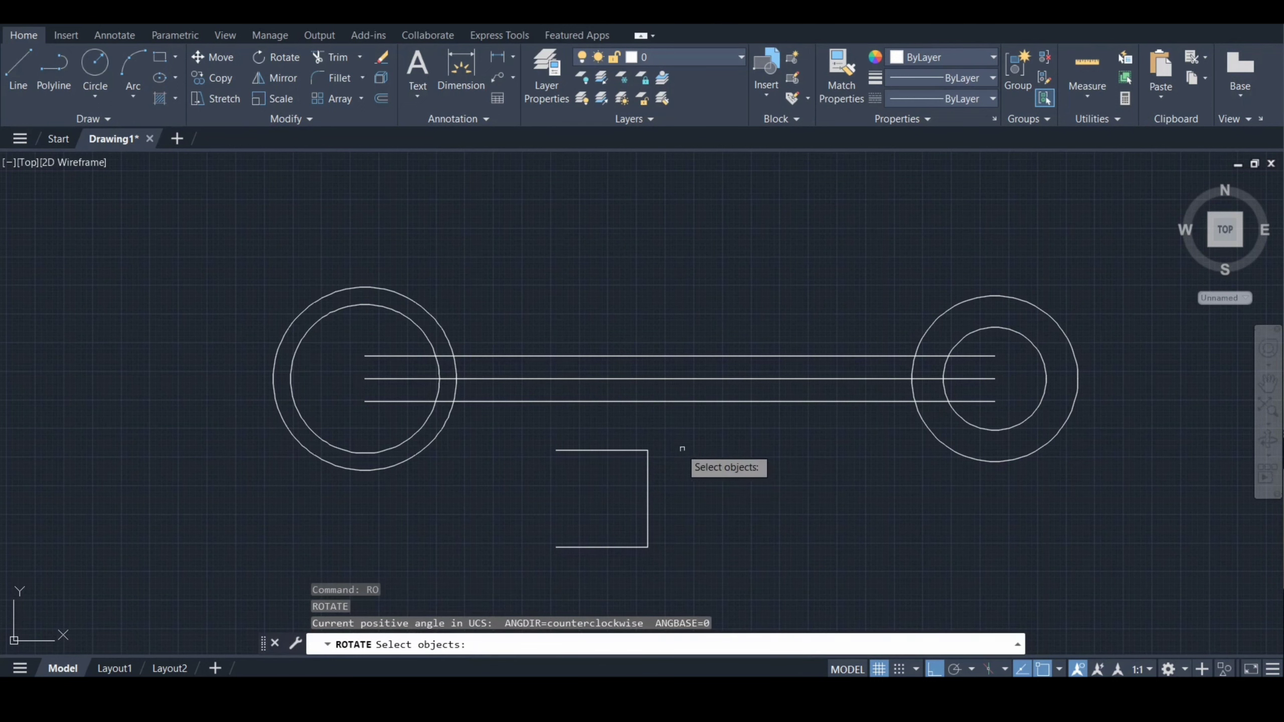
{"action": "left_click", "coordinate": [674, 439]}
{"action": "left_click", "coordinate": [533, 565]}
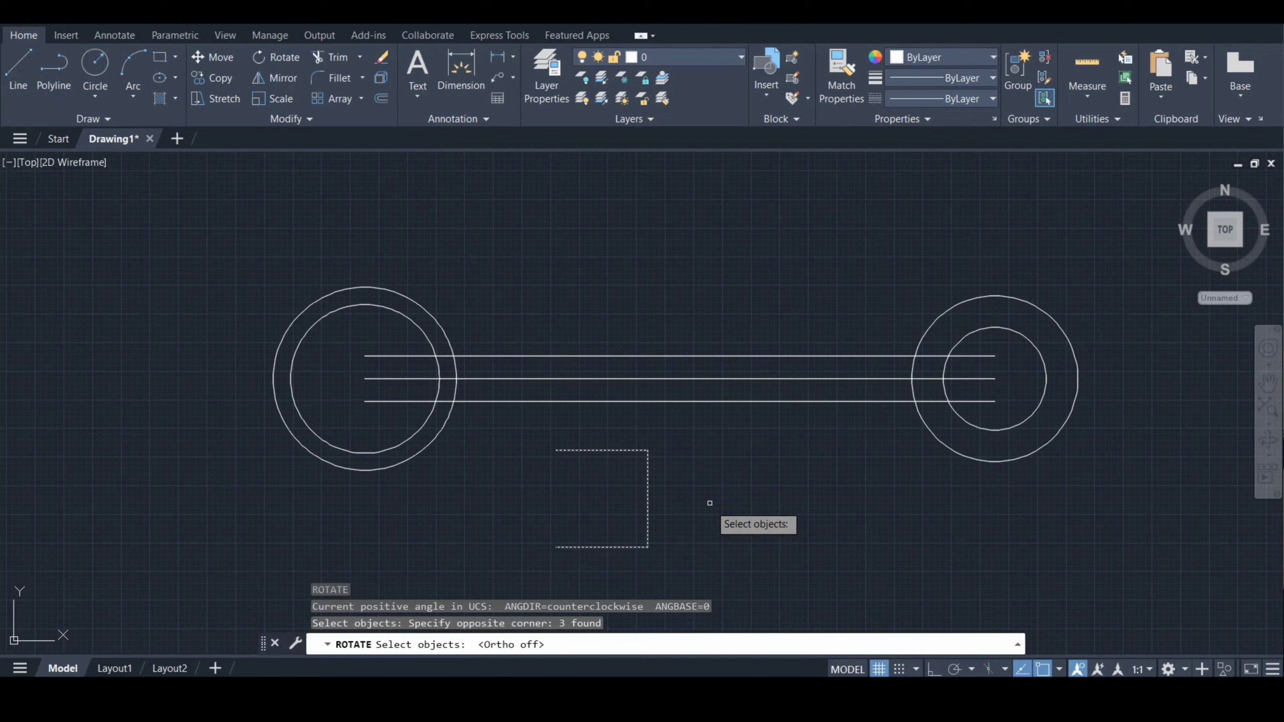
{"action": "key", "text": "Return"}
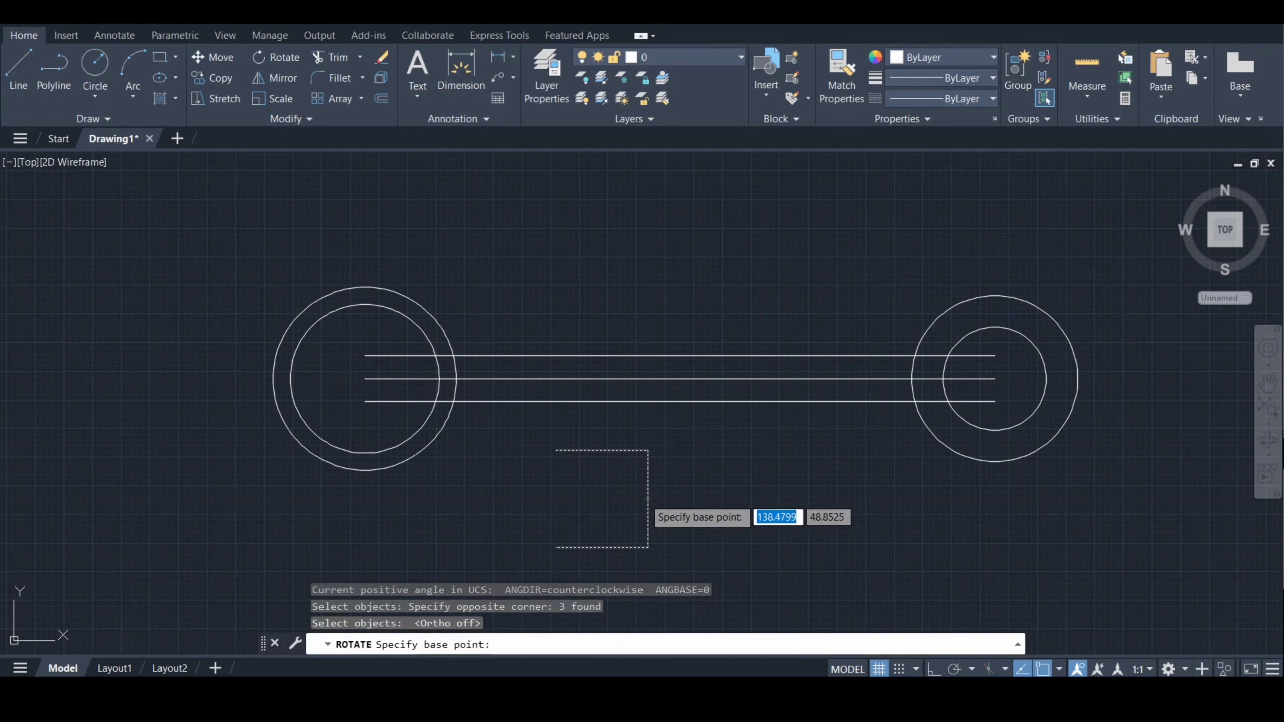
{"action": "left_click", "coordinate": [647, 499]}
{"action": "type", "text": "8."}
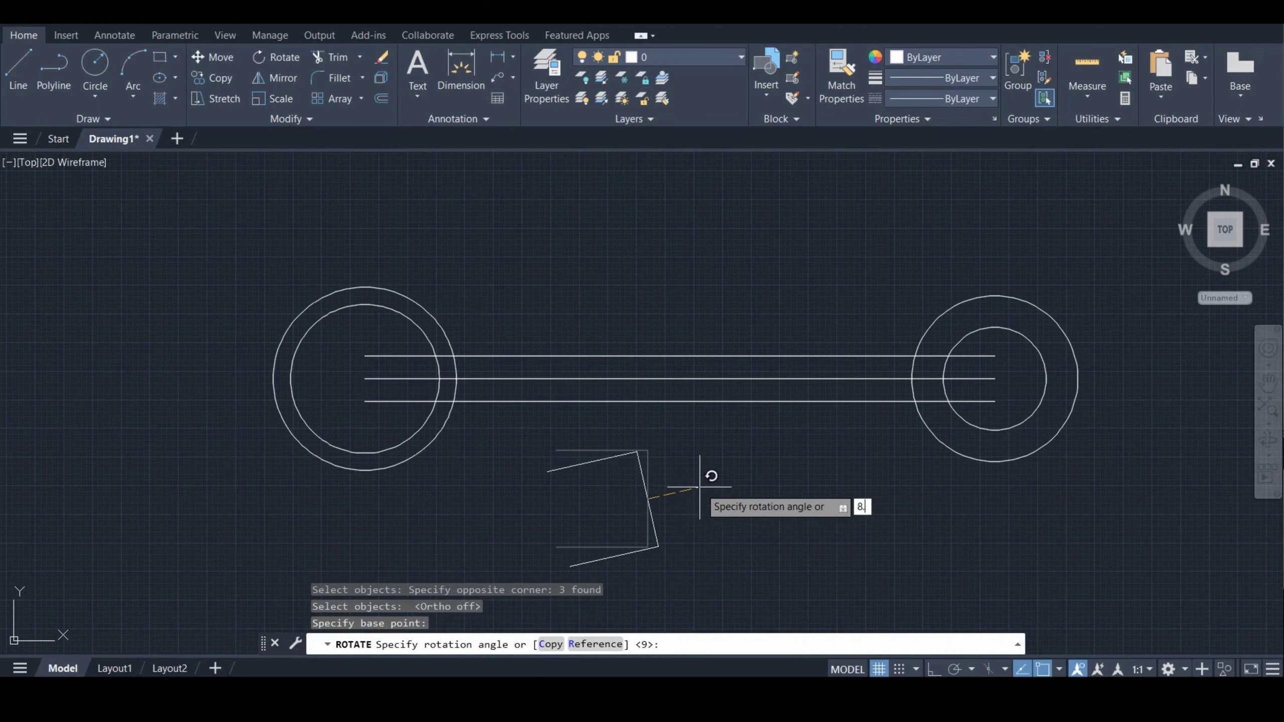
{"action": "type", "text": "5"}
{"action": "key", "text": "Return"}
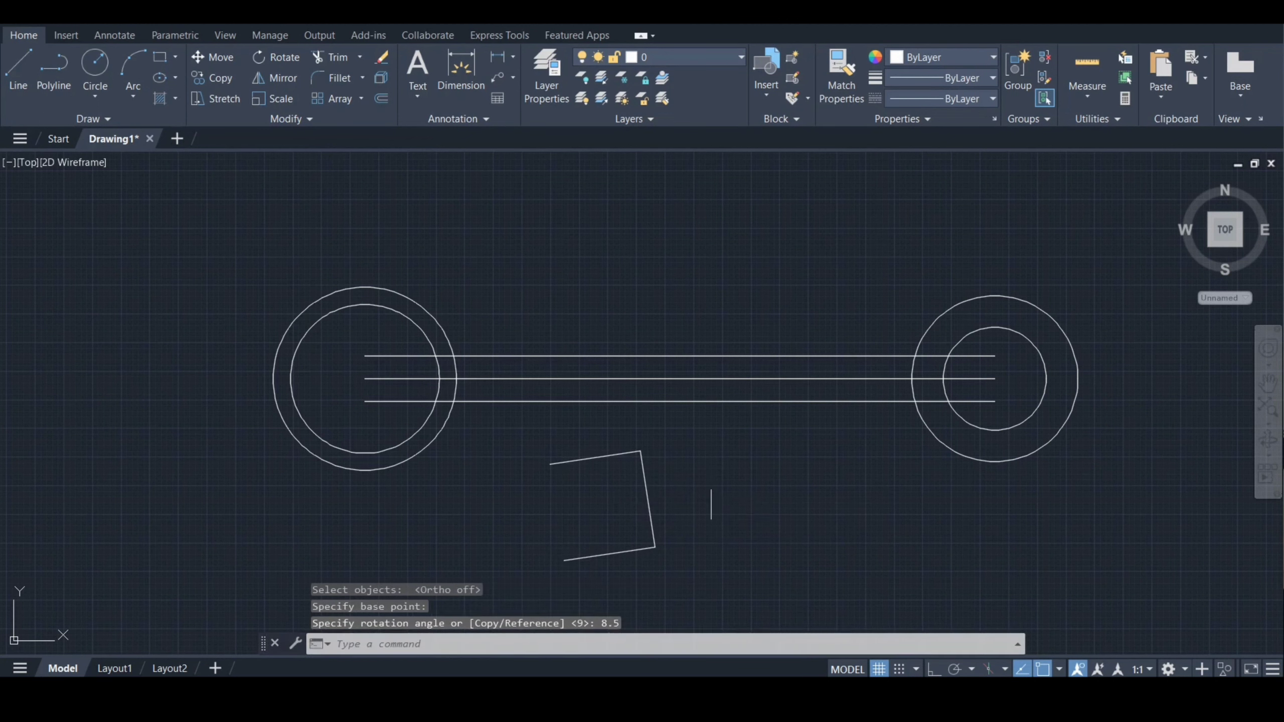
Move the rotated open shape by the midpoint of its 8.5-unit side onto the centre of the left circles.
{"action": "type", "text": "m"}
{"action": "key", "text": "Return"}
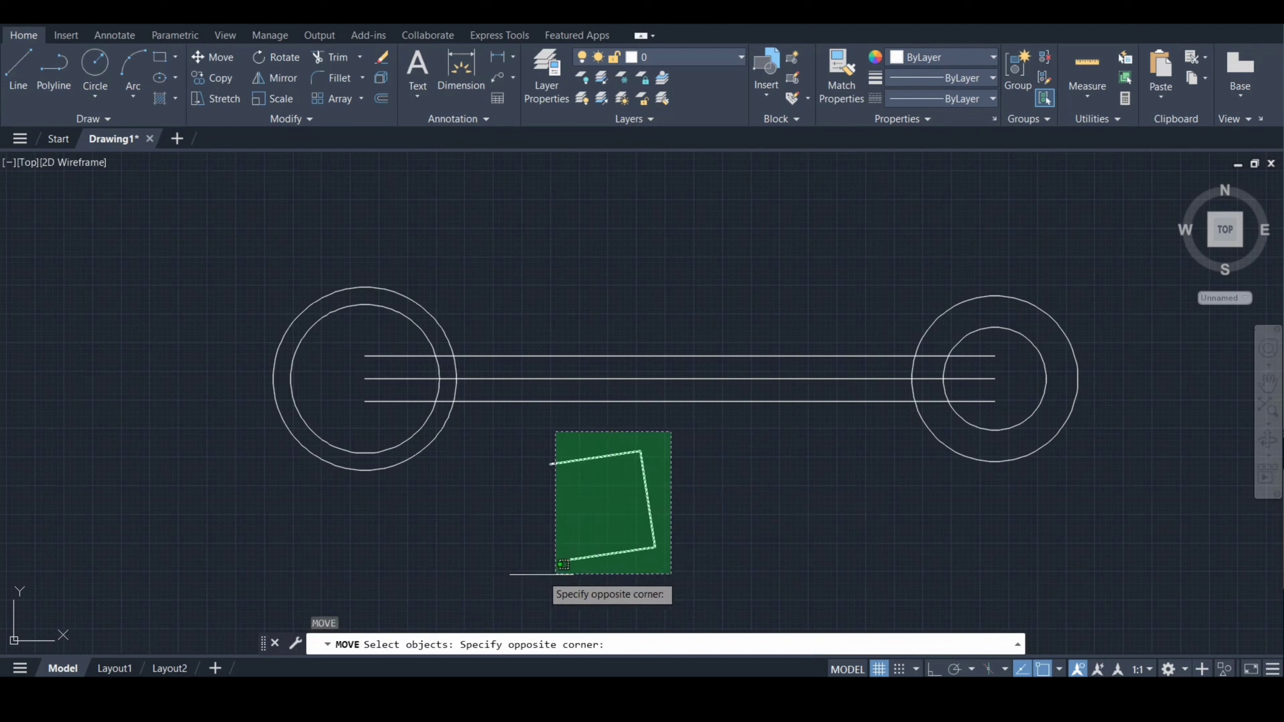
{"action": "left_click", "coordinate": [498, 581]}
{"action": "key", "text": "Return"}
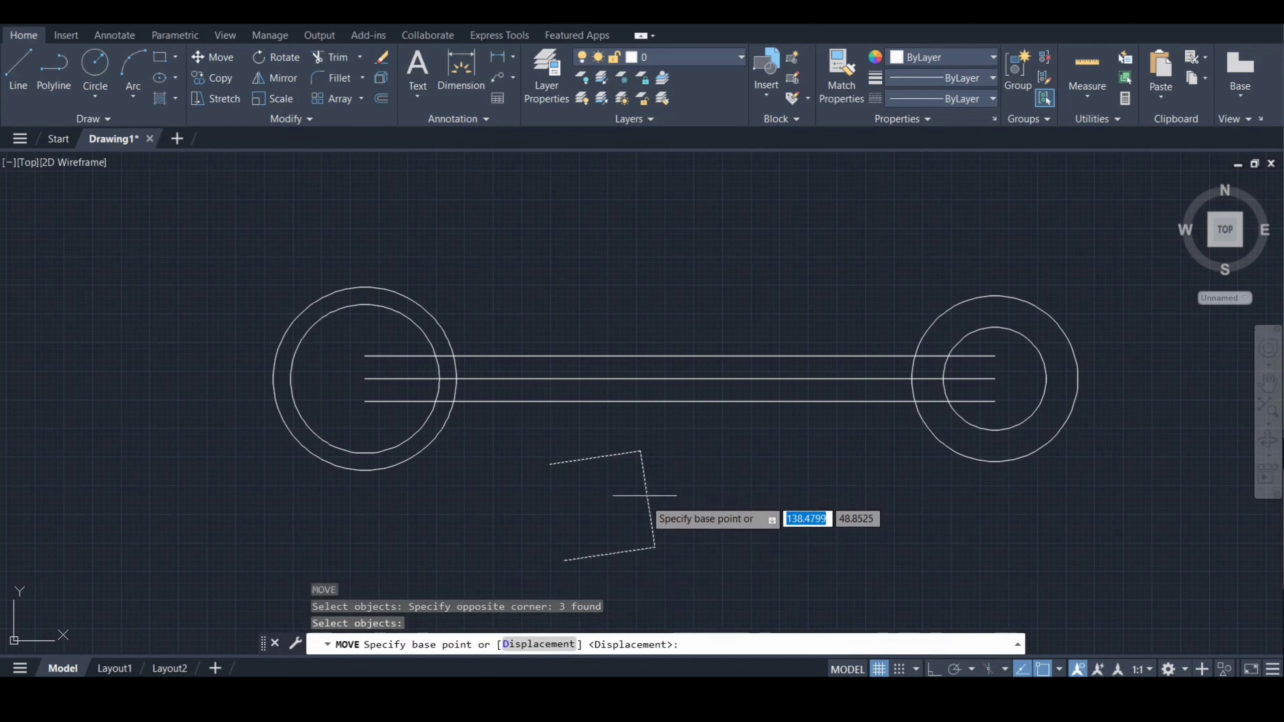
{"action": "left_click", "coordinate": [647, 499]}
{"action": "left_click", "coordinate": [366, 379]}
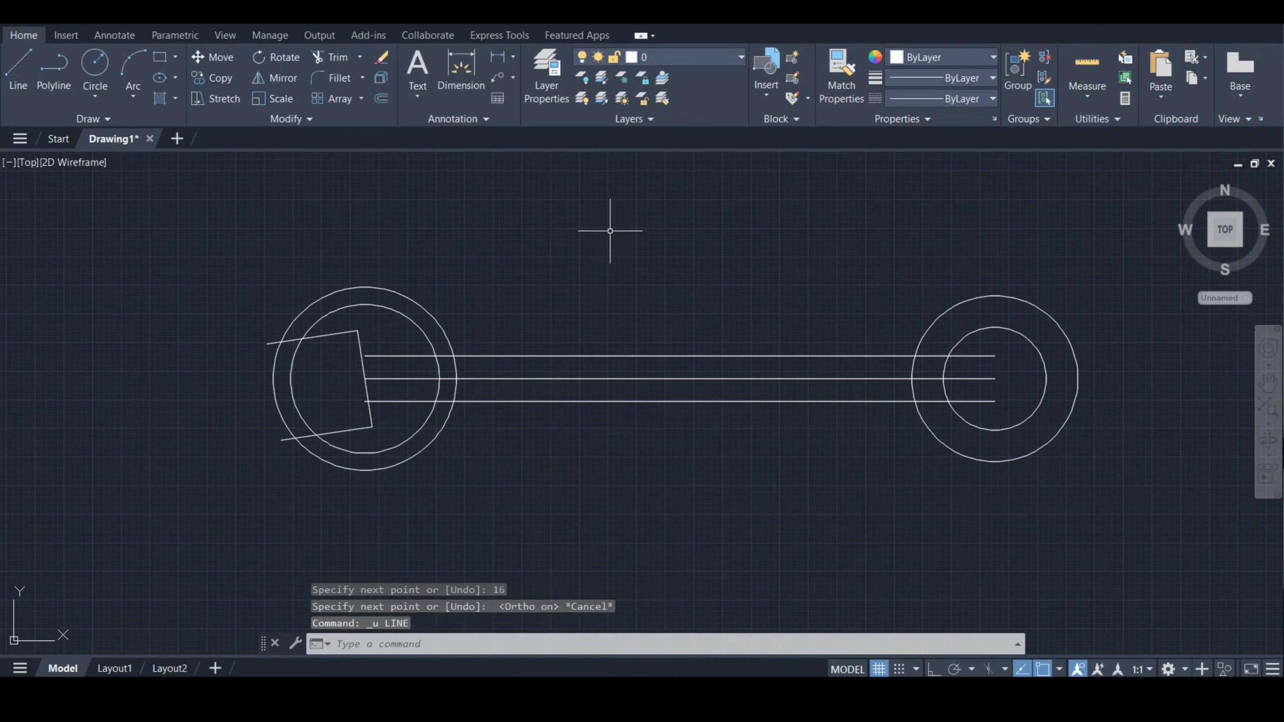
Draw a three-sided shape open to the right above the parallel lines, with 16-unit horizontal sides and a 6.5-unit vertical side.
{"action": "key", "text": "l"}
{"action": "key", "text": "Return"}
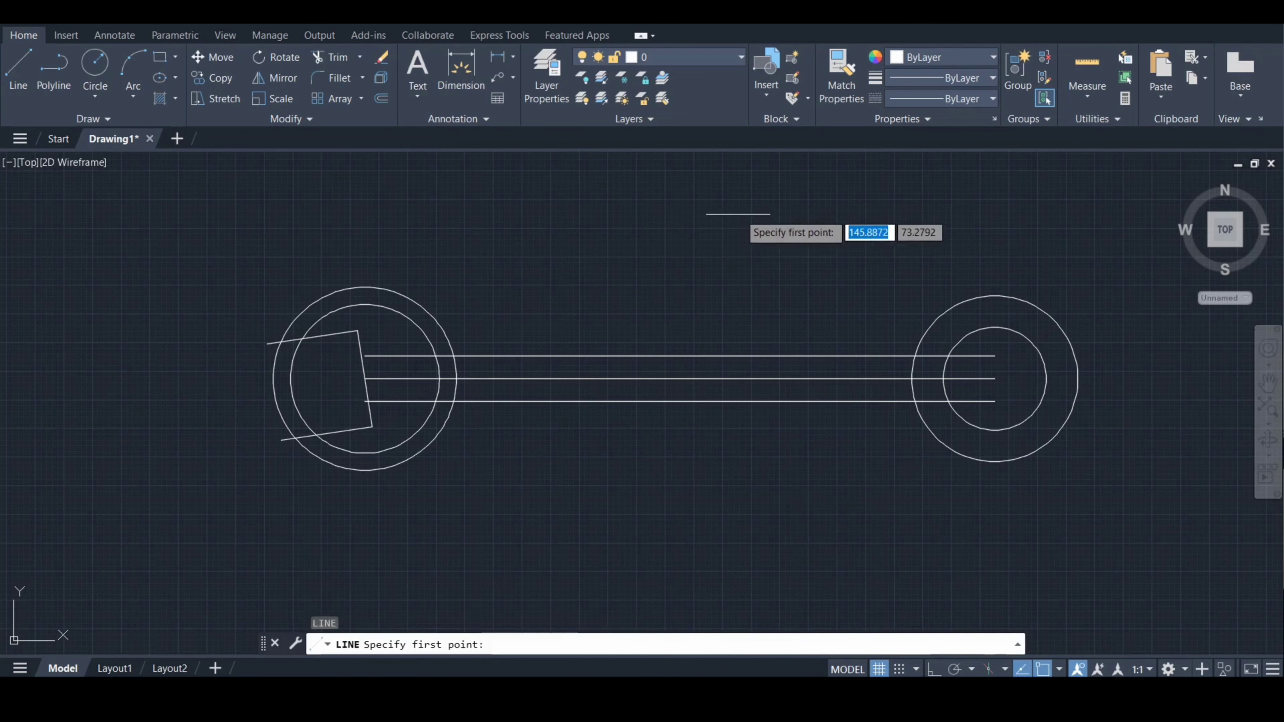
{"action": "left_click", "coordinate": [739, 210]}
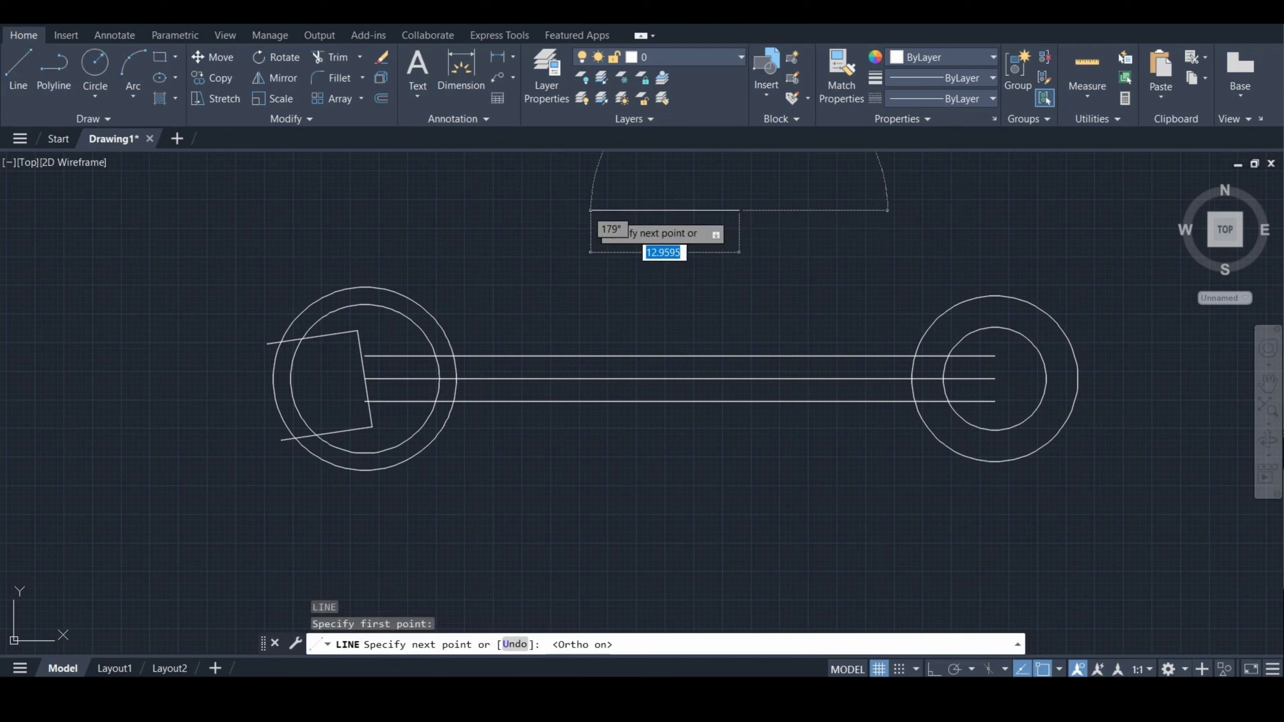
{"action": "key", "text": "F8"}
{"action": "type", "text": "16"}
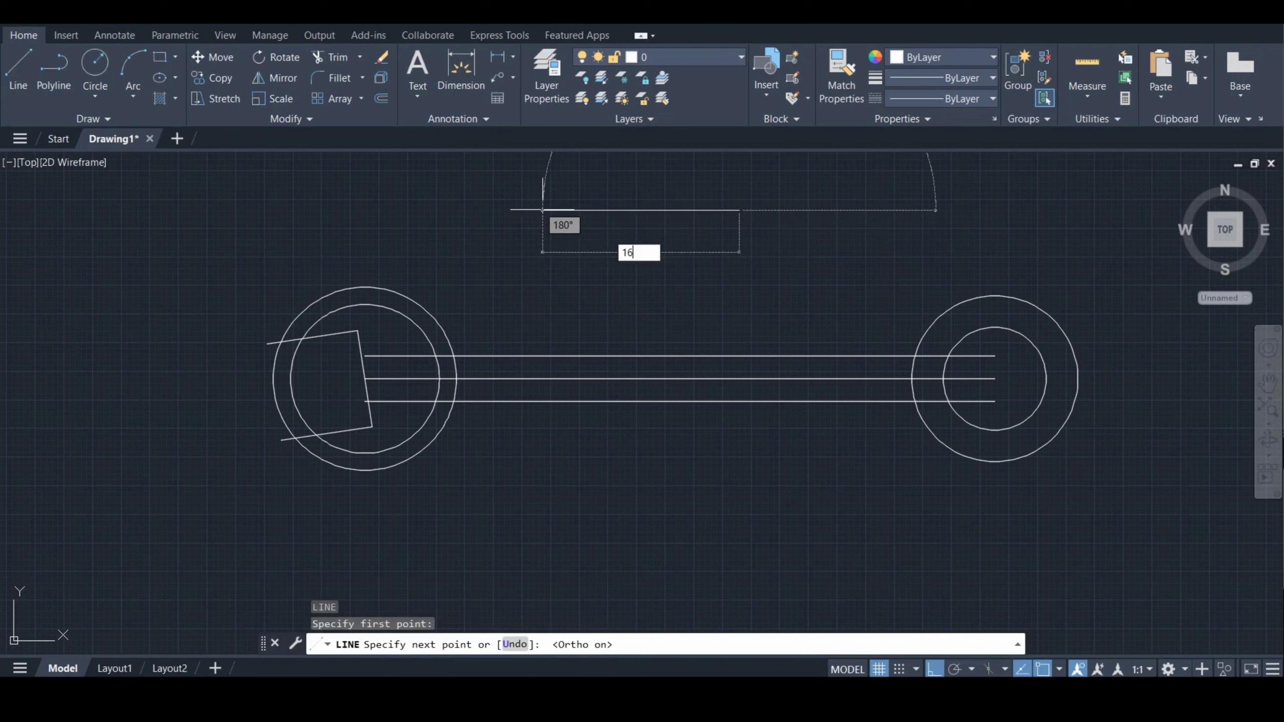
{"action": "key", "text": "Return"}
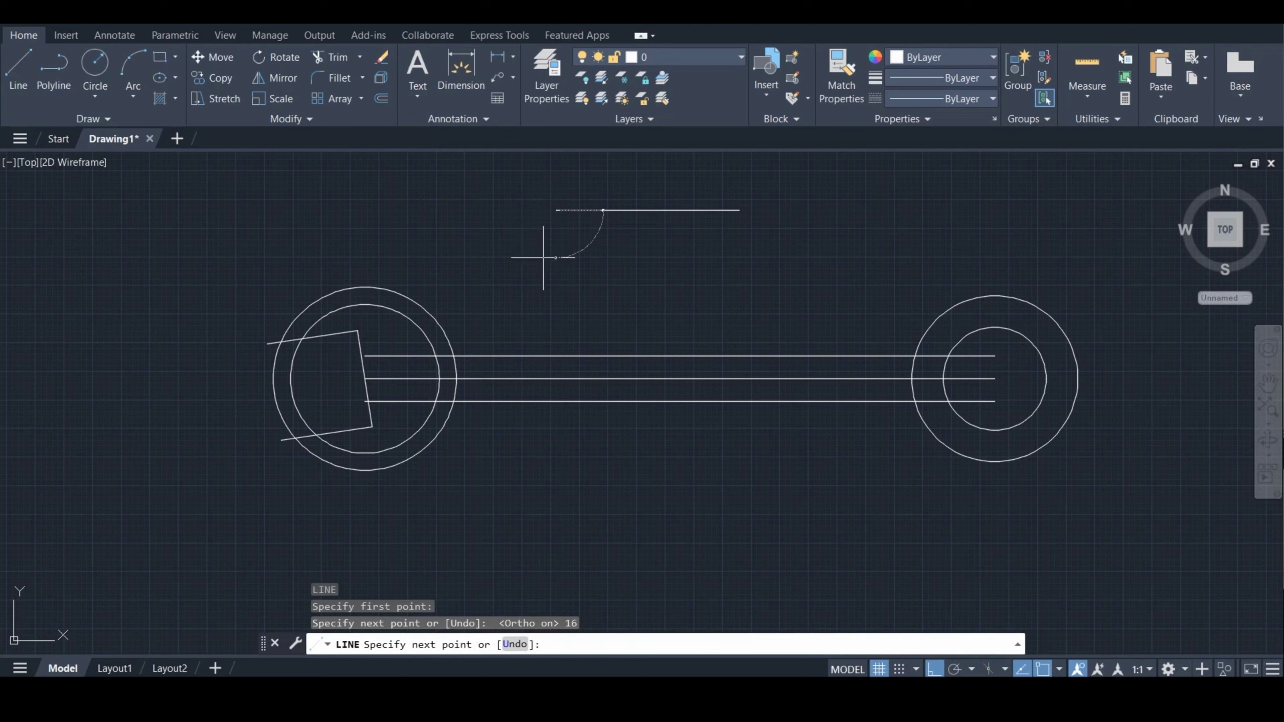
{"action": "type", "text": "6.5"}
{"action": "key", "text": "Return"}
{"action": "type", "text": "16"}
{"action": "key", "text": "Return"}
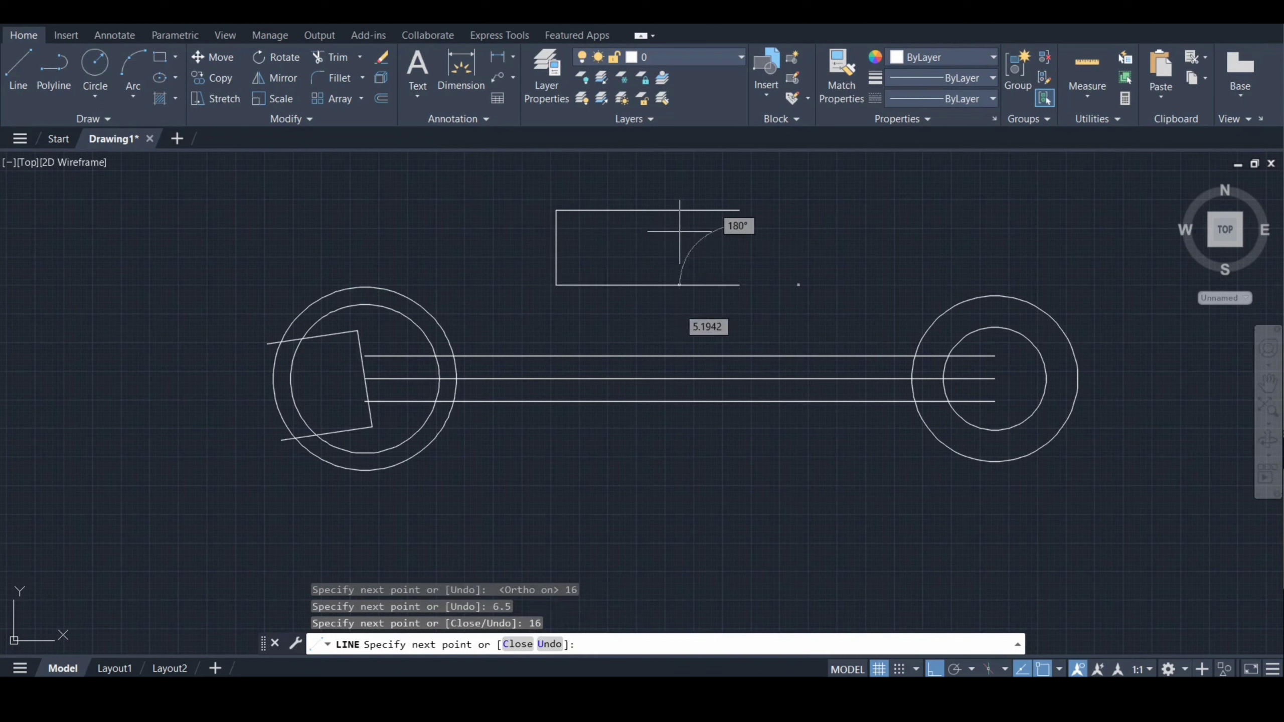
{"action": "key", "text": "Escape"}
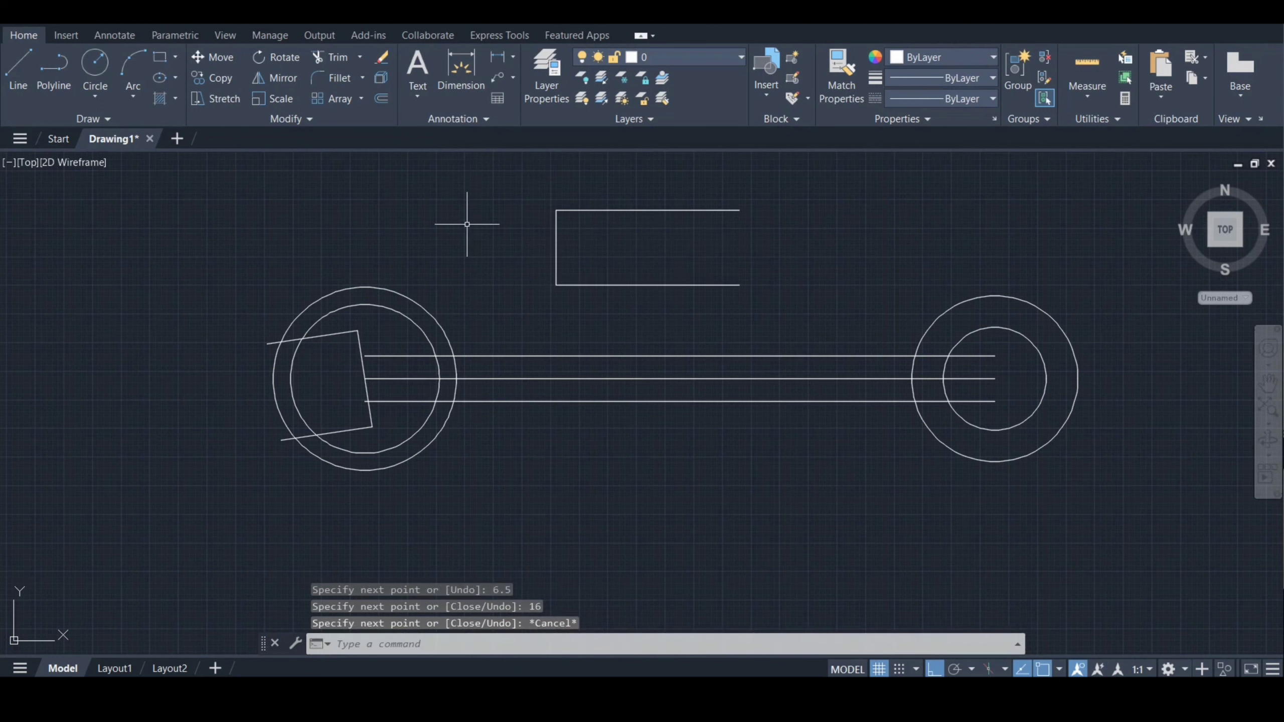
Rotate the new three-sided open shape by 8.5 degrees about the midpoint of its 6.5-unit side.
{"action": "type", "text": "ro"}
{"action": "key", "text": "Return"}
{"action": "left_click", "coordinate": [776, 175]}
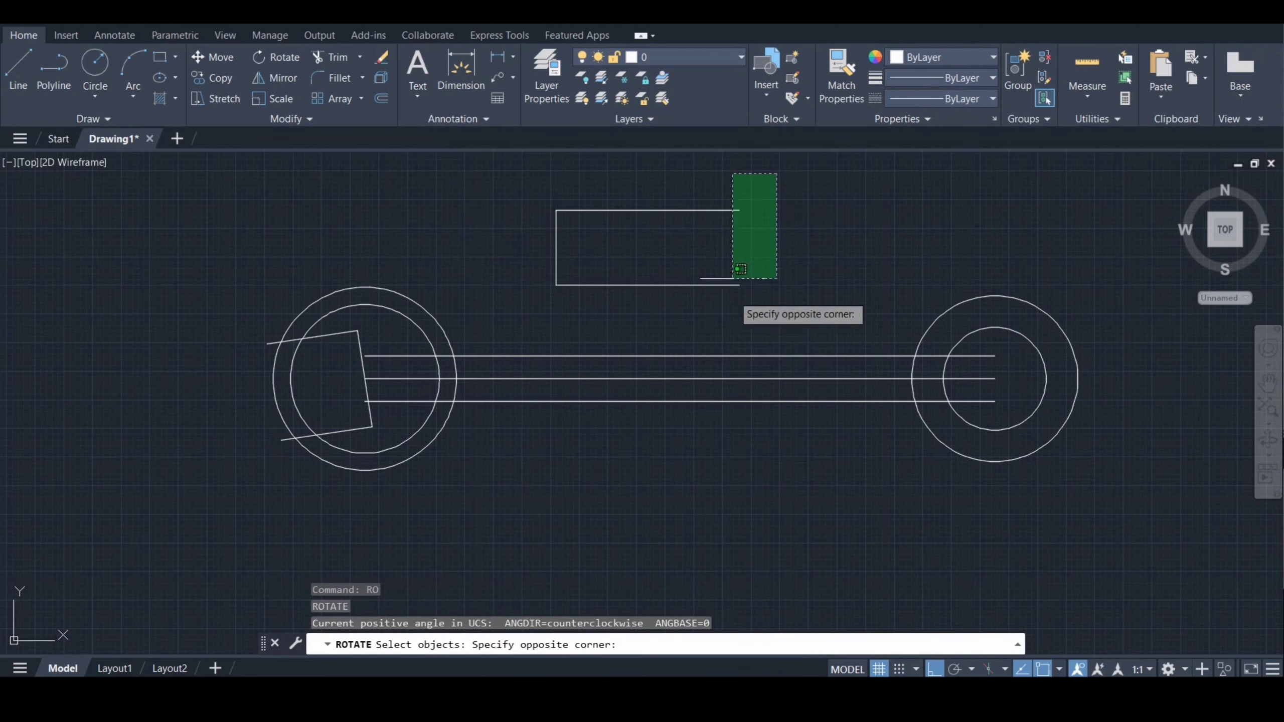
{"action": "left_click", "coordinate": [480, 301]}
{"action": "key", "text": "Return"}
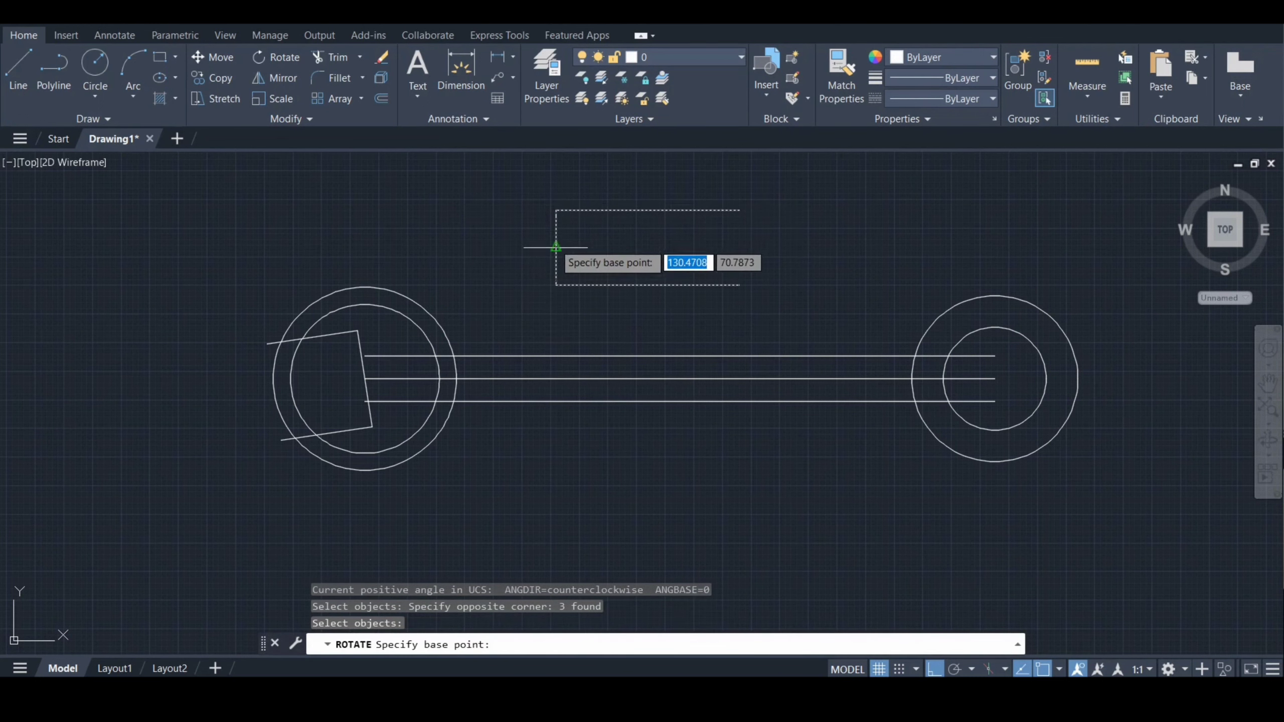
{"action": "key", "text": "F8"}
{"action": "left_click", "coordinate": [556, 248]}
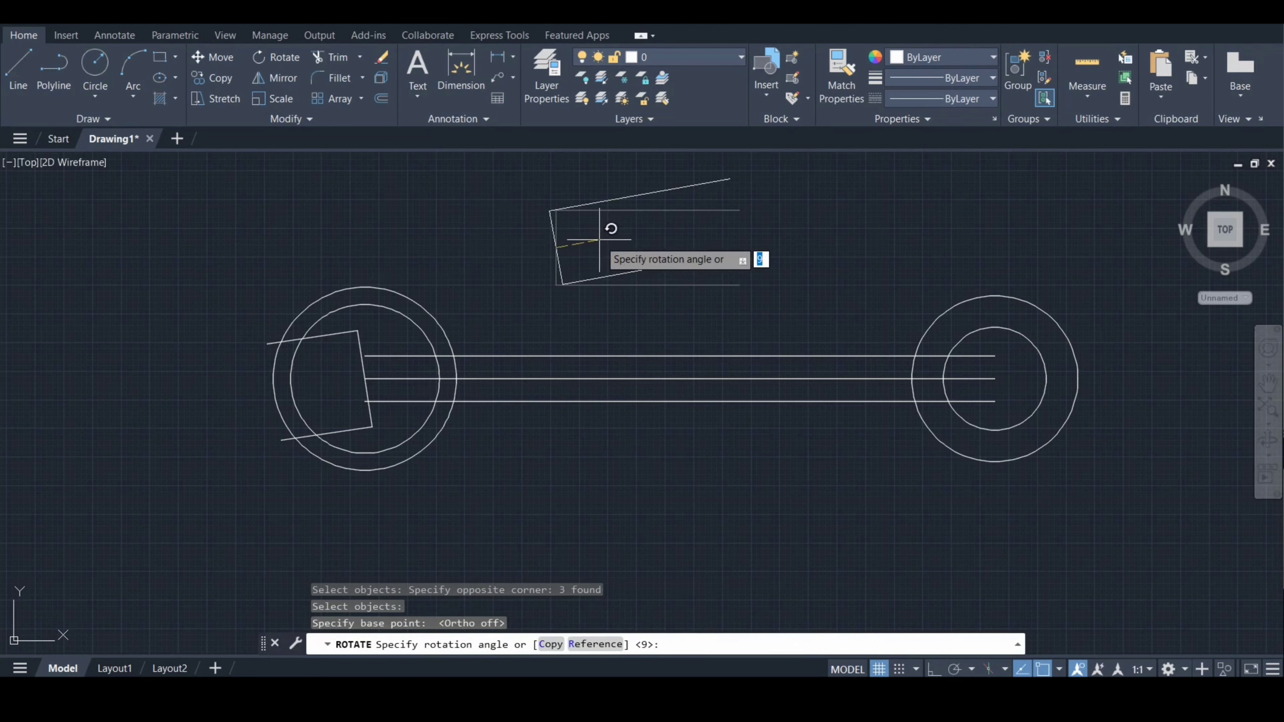
{"action": "key", "text": "Return"}
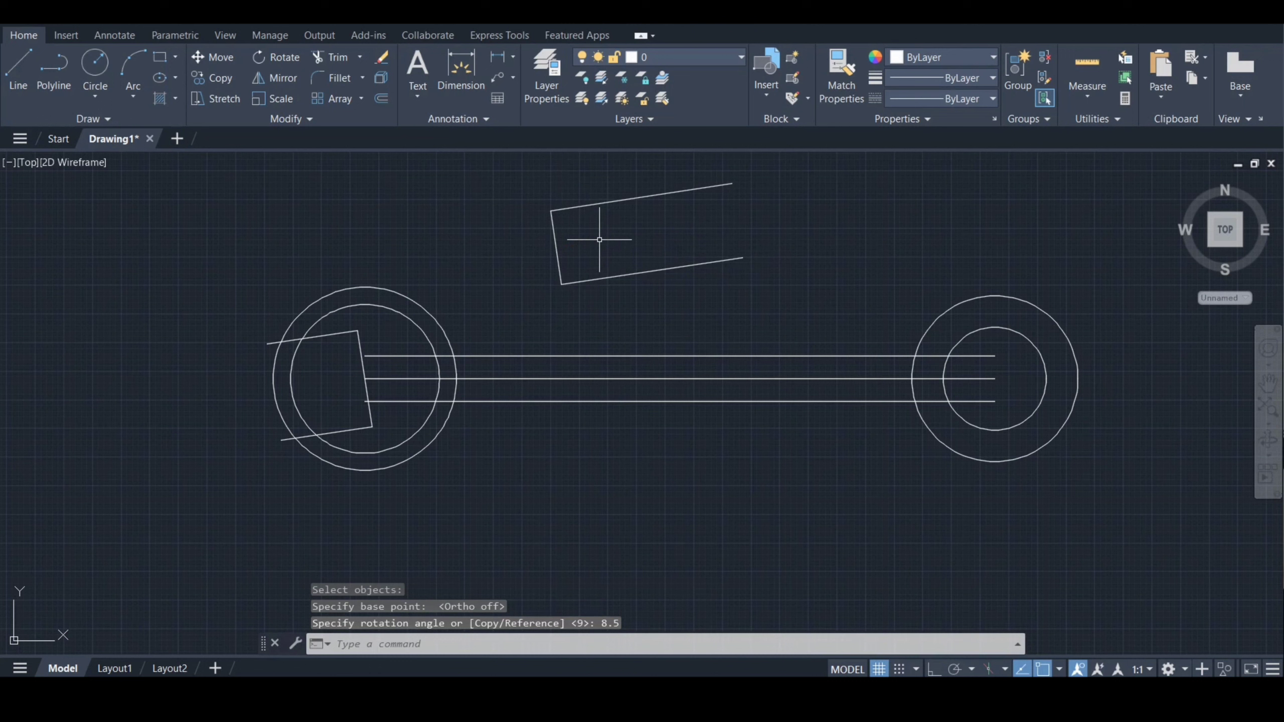
Move the rotated 16-unit open shape by the midpoint of its 6.5-unit side onto the centre of the right circles.
{"action": "type", "text": "m"}
{"action": "key", "text": "Return"}
{"action": "left_click", "coordinate": [524, 196]}
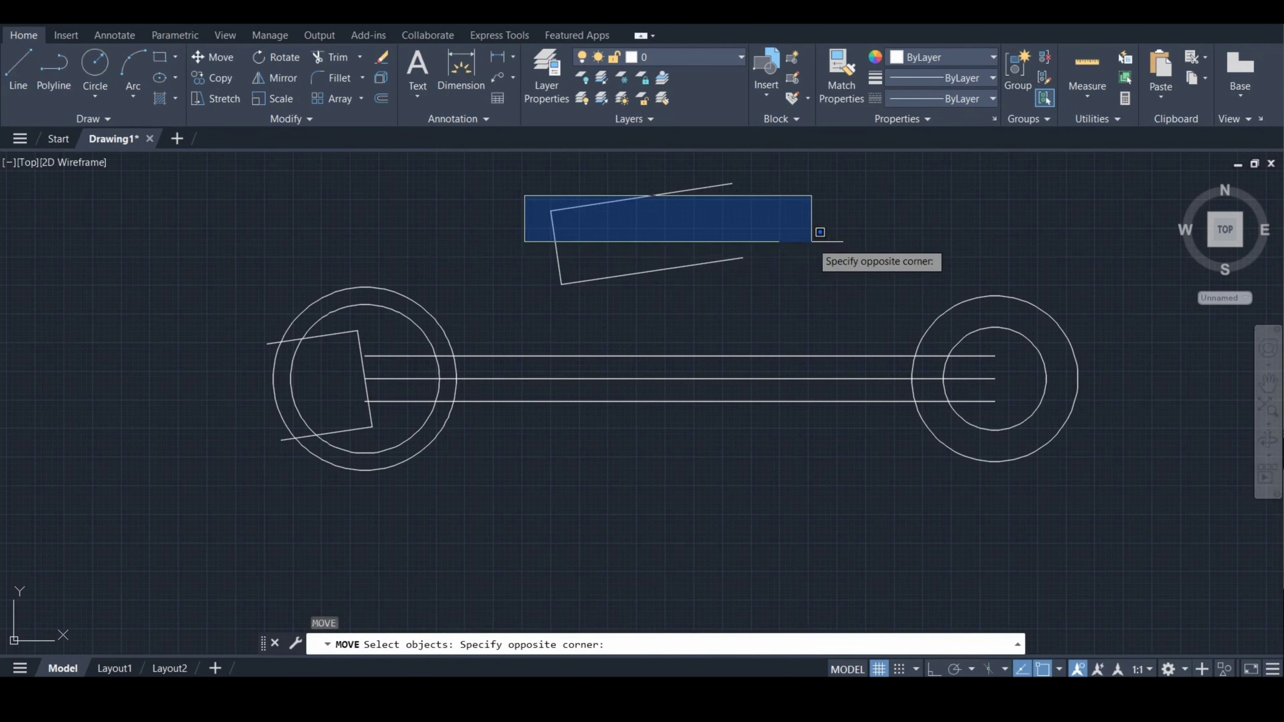
{"action": "left_click", "coordinate": [810, 258]}
{"action": "left_click", "coordinate": [783, 292]}
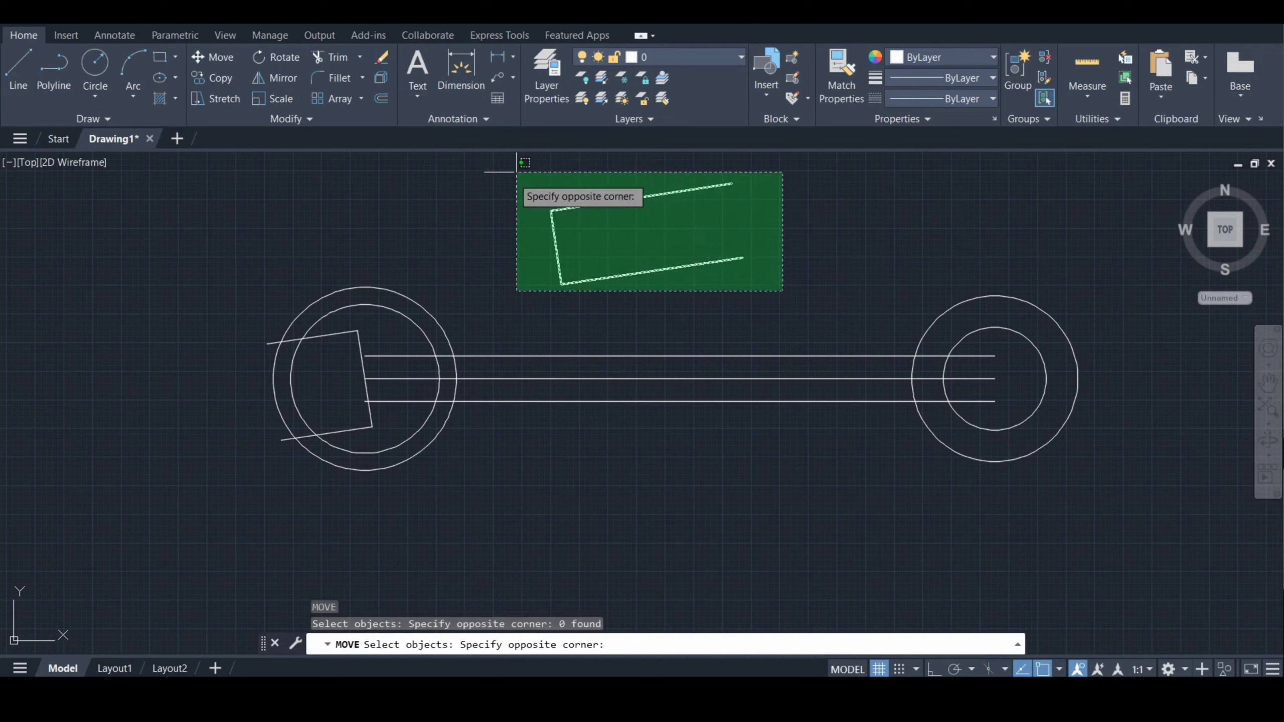
{"action": "left_click", "coordinate": [504, 187]}
{"action": "key", "text": "Return"}
{"action": "left_click", "coordinate": [556, 248]}
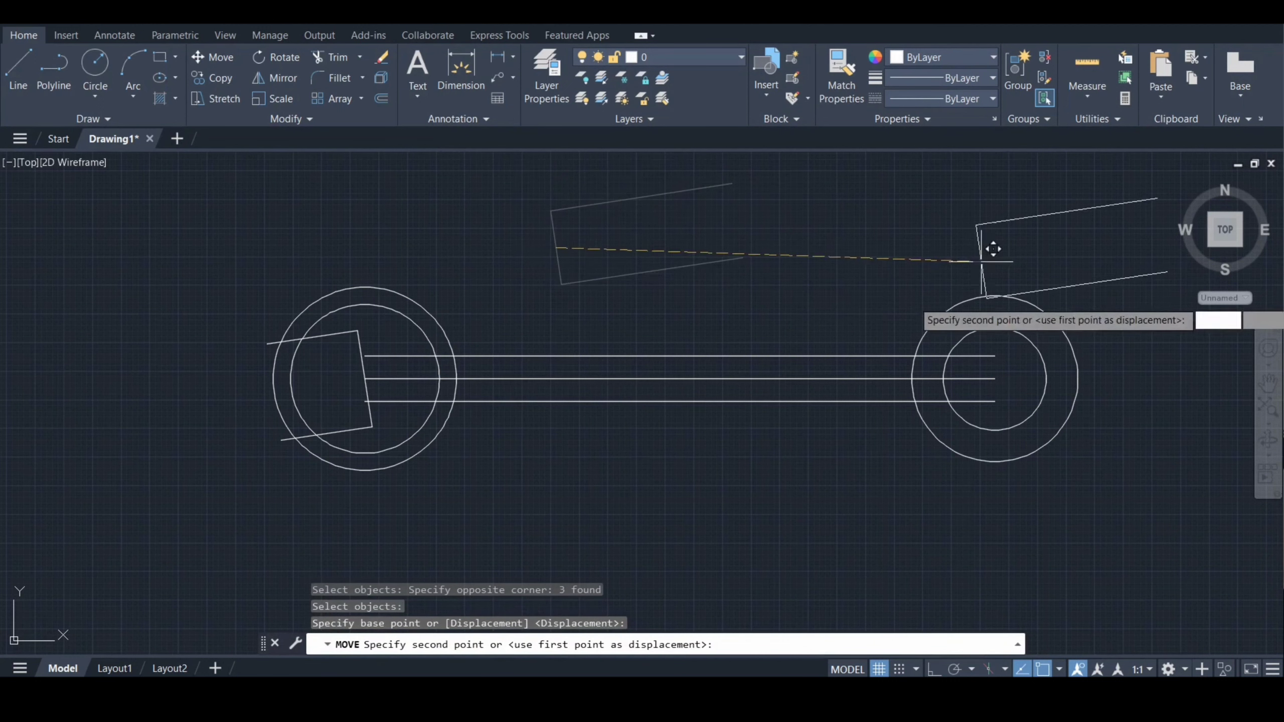
{"action": "left_click", "coordinate": [994, 378]}
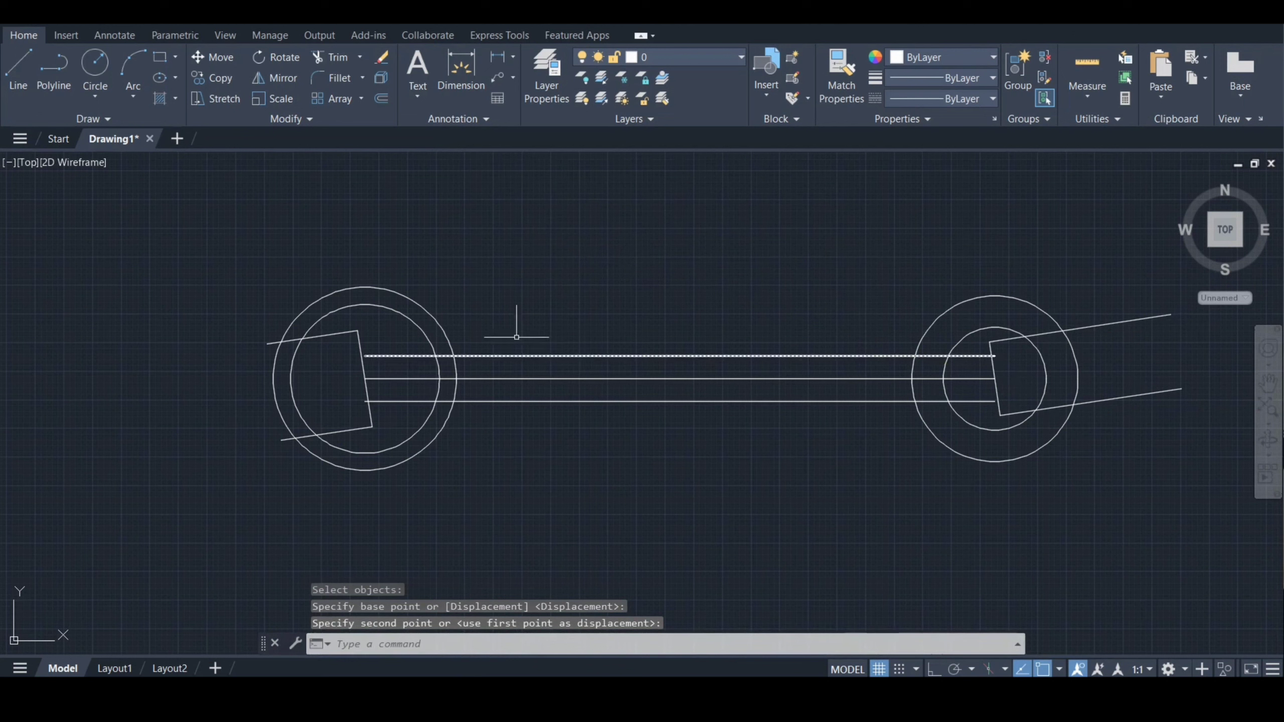
{"action": "key", "text": "Escape"}
Move the inner circle of the left head 3 units horizontally to the left from its centre.
{"action": "key", "text": "F8"}
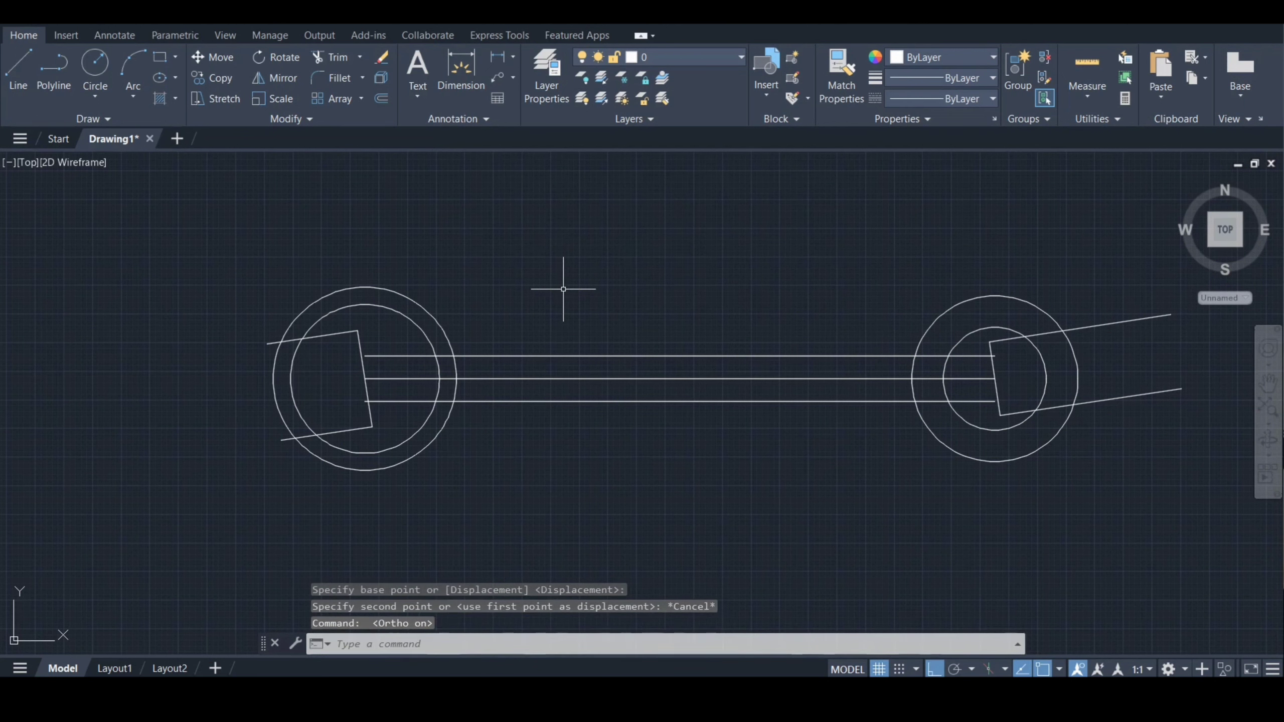
{"action": "key", "text": "Return"}
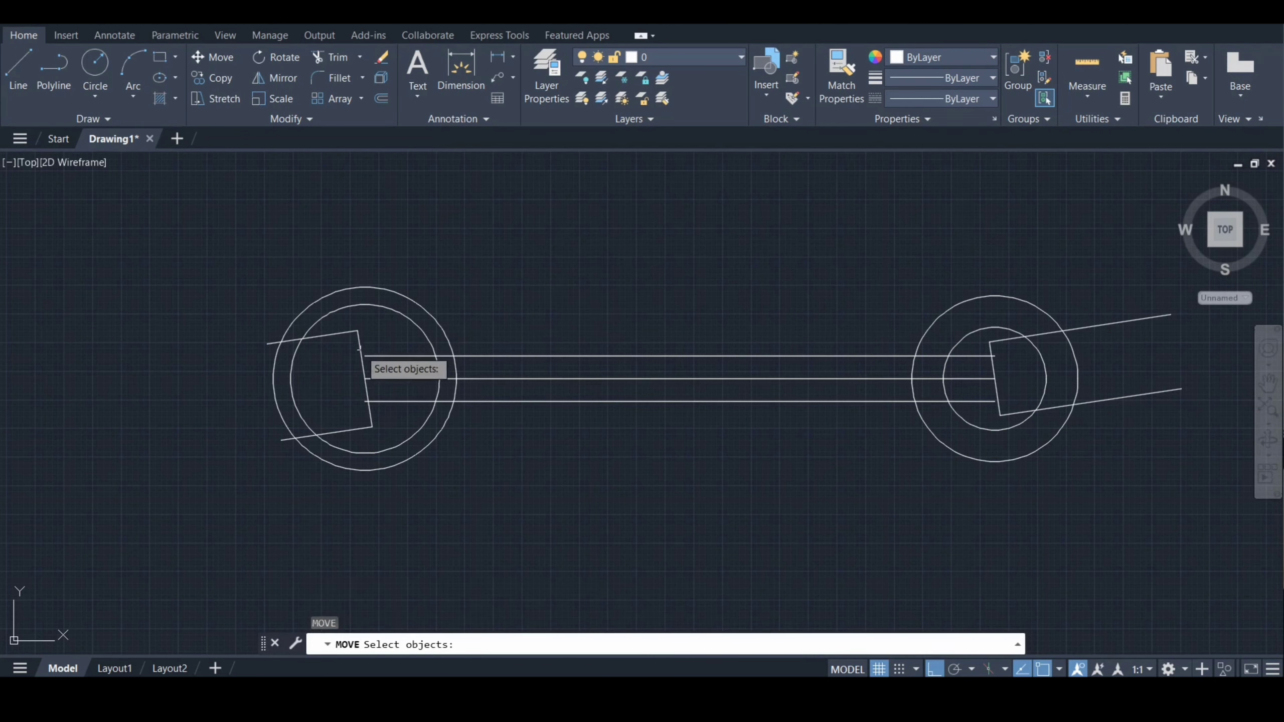
{"action": "left_click", "coordinate": [366, 377]}
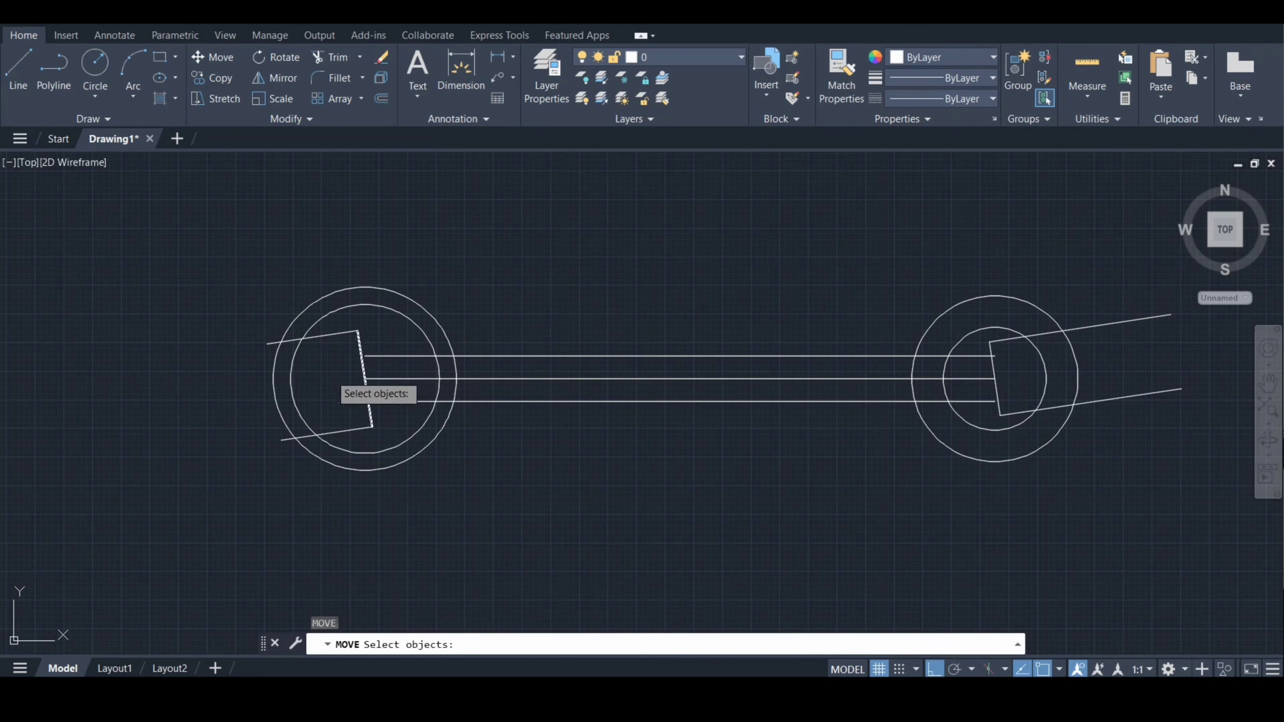
{"action": "left_click", "coordinate": [288, 384]}
{"action": "key", "text": "Return"}
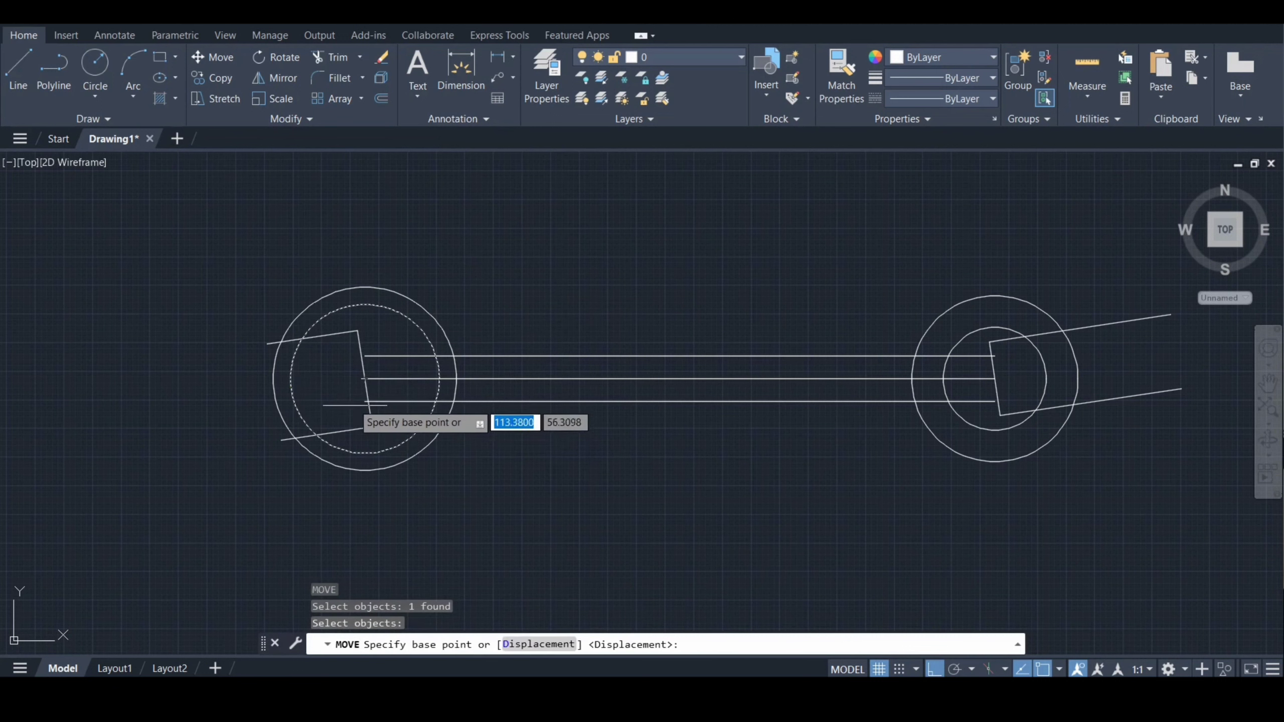
{"action": "left_click", "coordinate": [365, 378]}
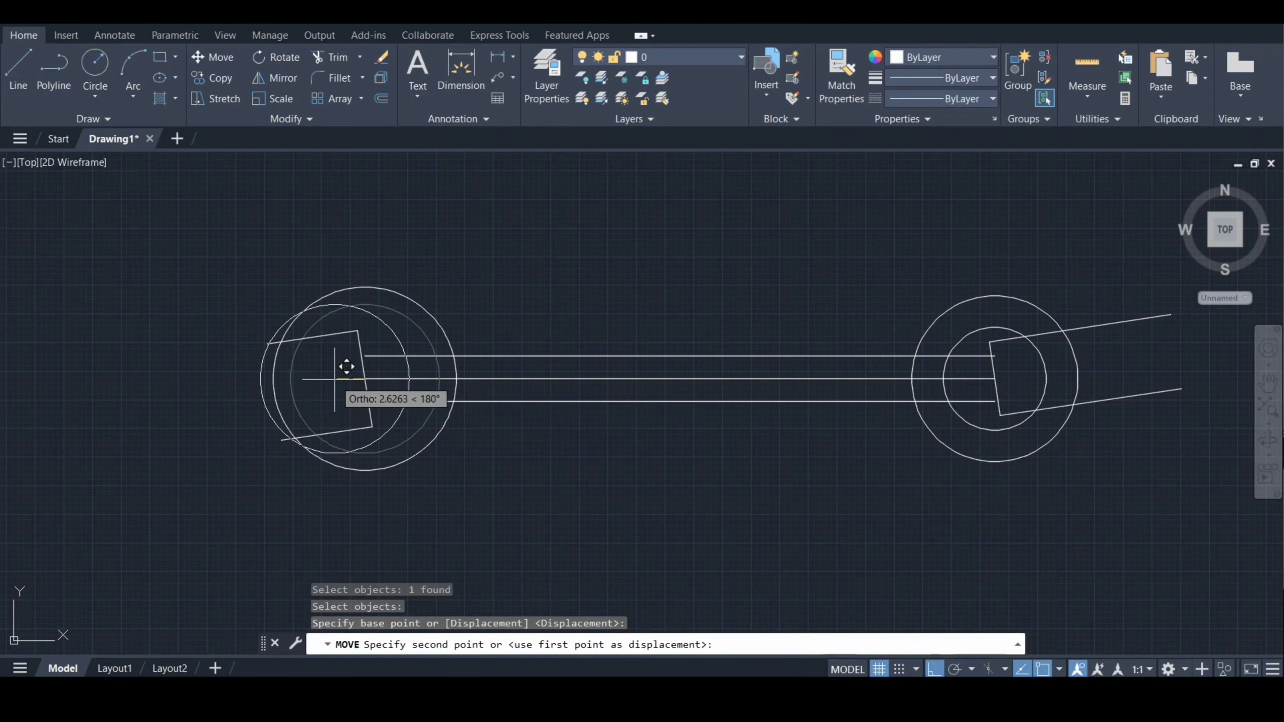
{"action": "type", "text": "3"}
{"action": "key", "text": "Return"}
Move the smaller circle of the left head 1 unit straight down.
{"action": "key", "text": "Return"}
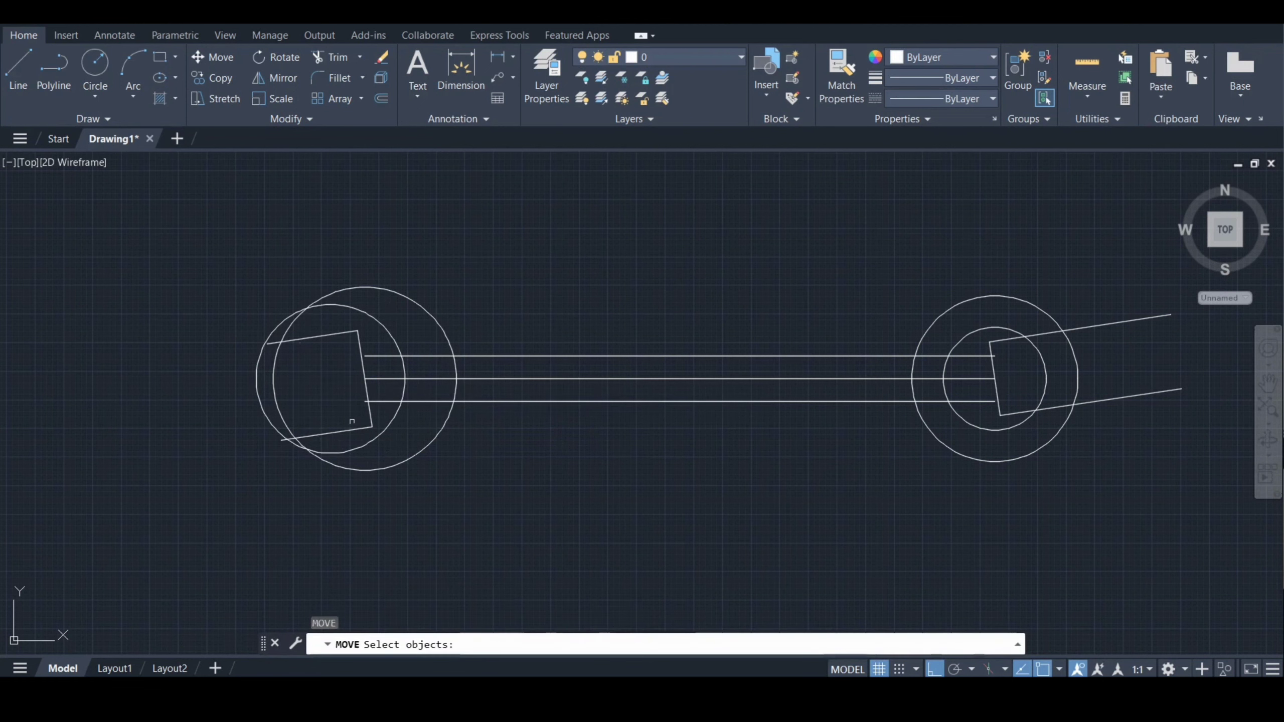
{"action": "left_click", "coordinate": [388, 424]}
{"action": "key", "text": "Return"}
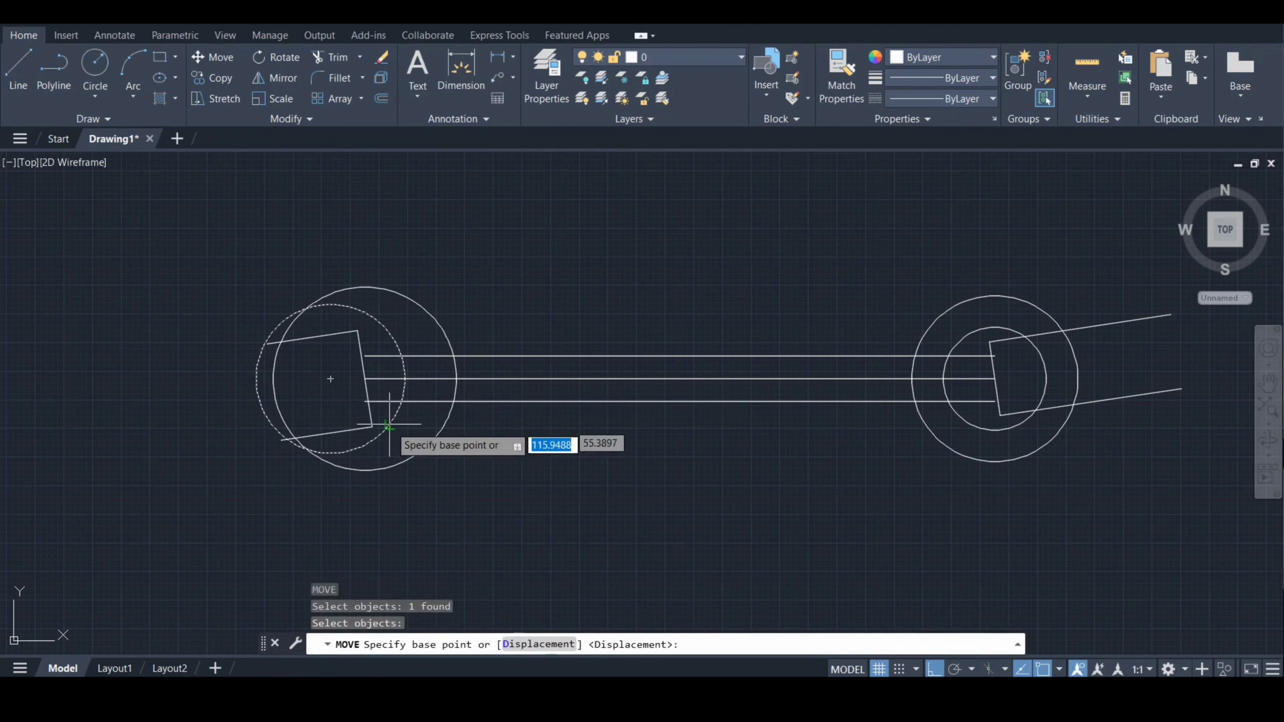
{"action": "left_click", "coordinate": [337, 379]}
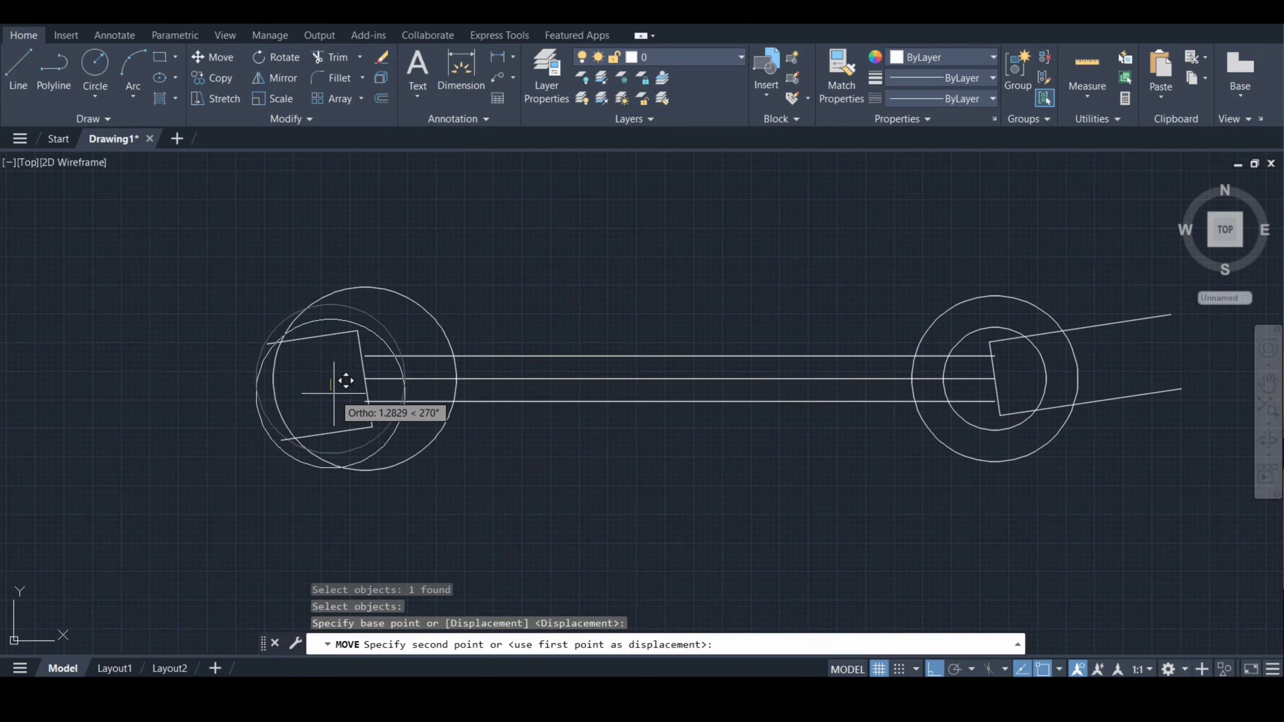
{"action": "type", "text": "1"}
{"action": "key", "text": "Return"}
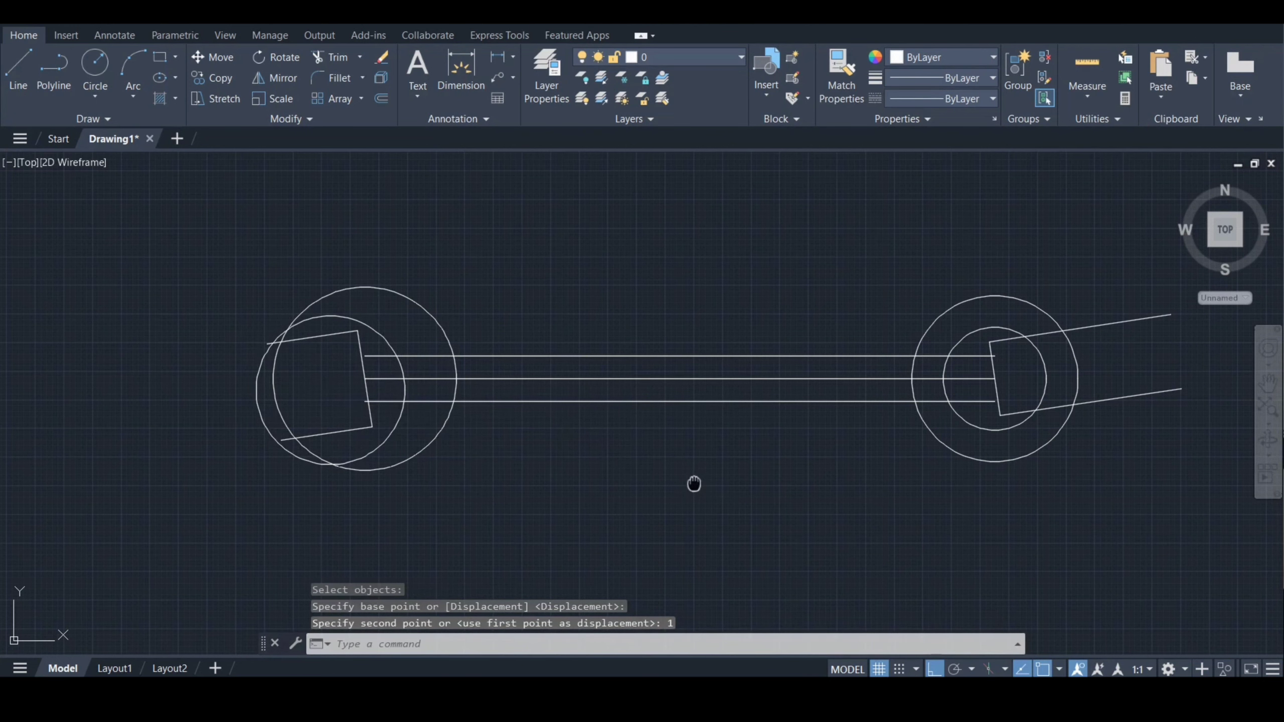
Move the inner circle of the right head 3 units horizontally to the right from its centre.
{"action": "middle_click_drag", "start_coordinate": [693, 483], "coordinate": [508, 485]}
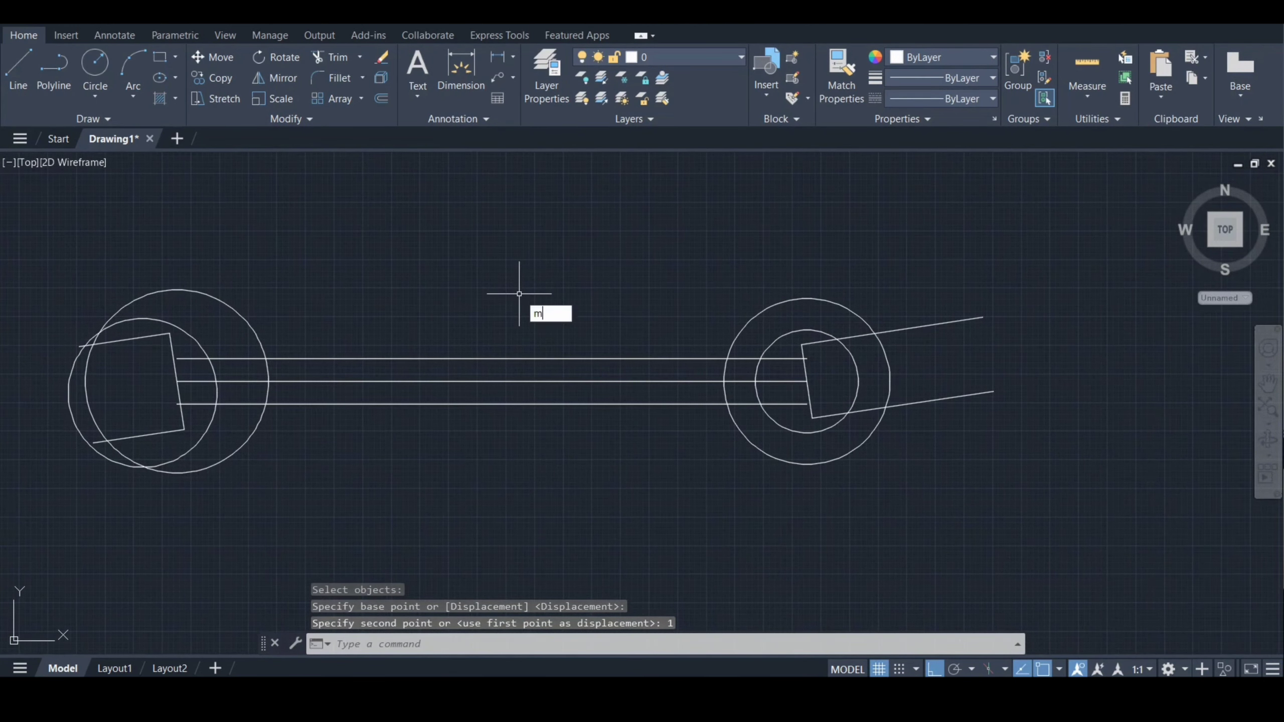
{"action": "key", "text": "Return"}
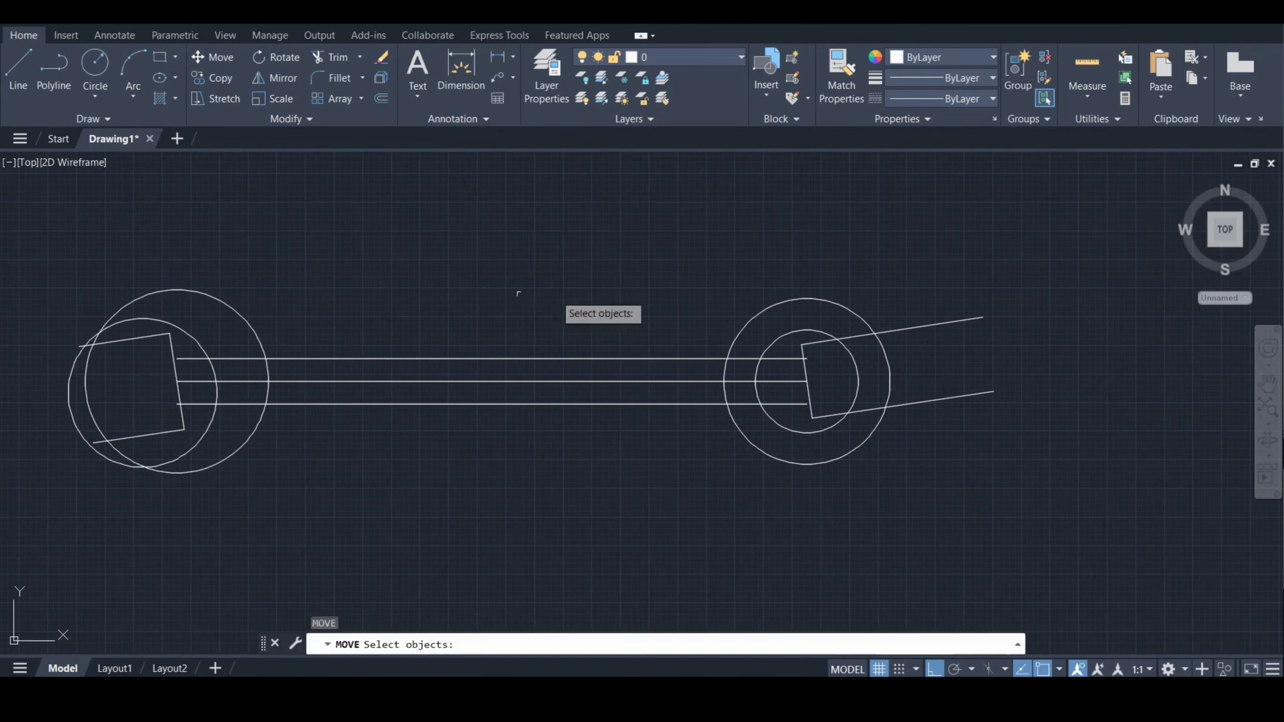
{"action": "left_click", "coordinate": [767, 338]}
{"action": "key", "text": "Return"}
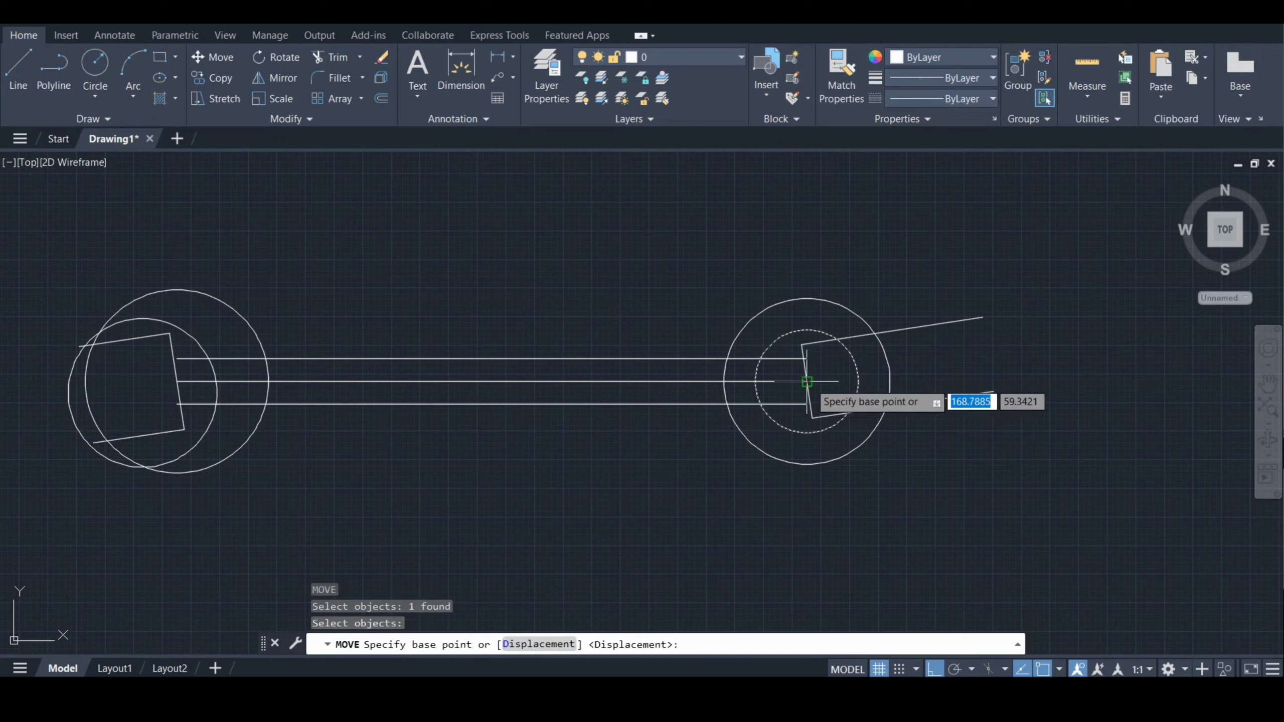
{"action": "left_click", "coordinate": [807, 381]}
{"action": "type", "text": "3"}
{"action": "key", "text": "Return"}
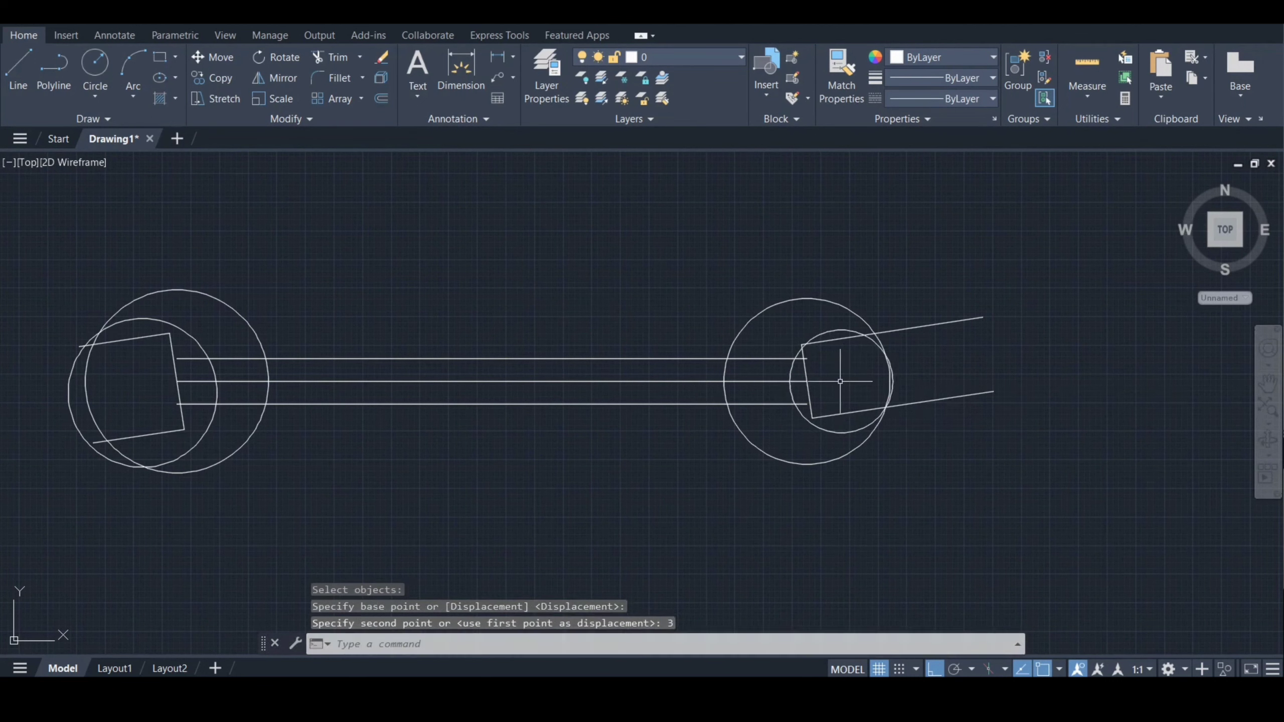
Move the smaller circle of the right head 1 unit straight up.
{"action": "key", "text": "Return"}
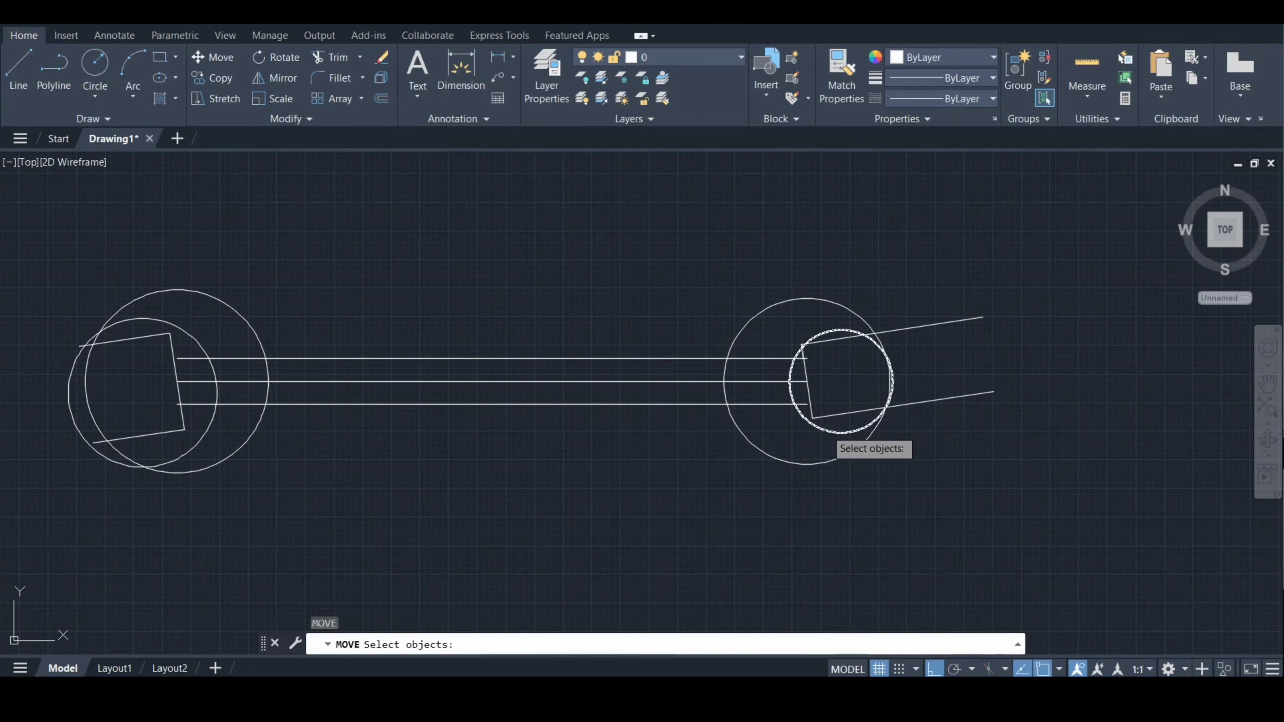
{"action": "left_click", "coordinate": [830, 424]}
{"action": "key", "text": "Return"}
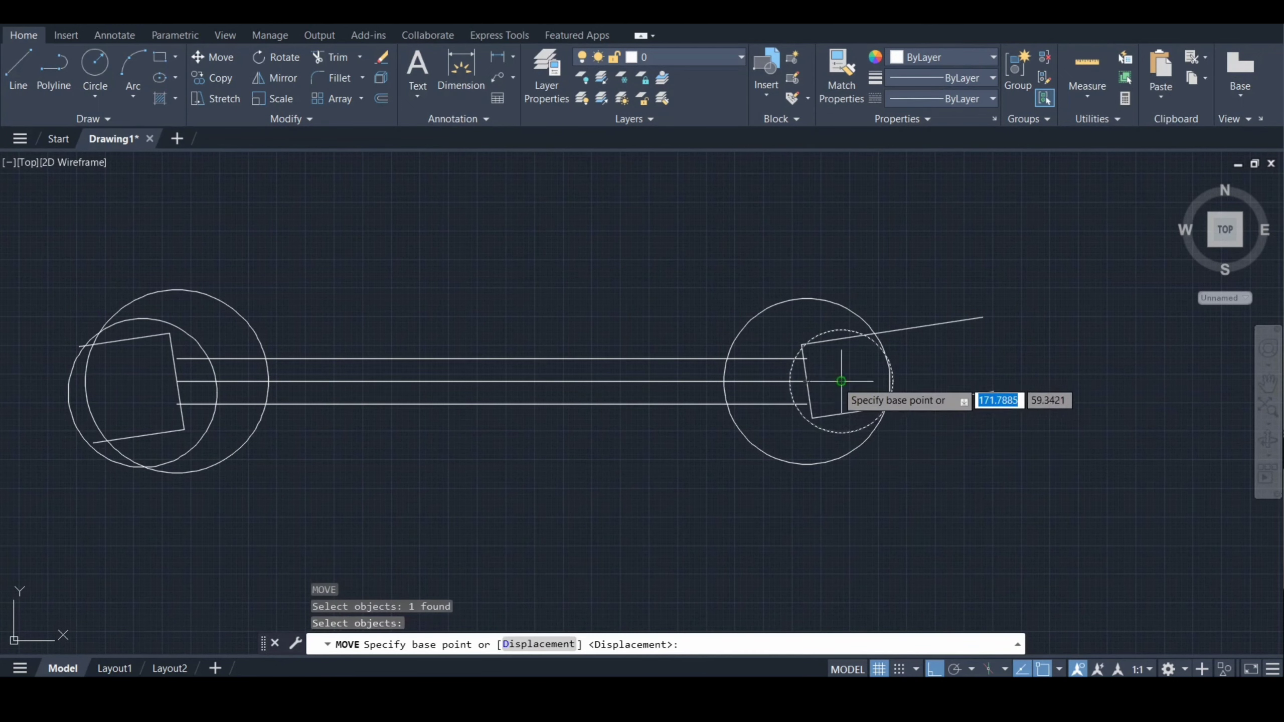
{"action": "left_click", "coordinate": [841, 381]}
{"action": "type", "text": "1"}
{"action": "key", "text": "Return"}
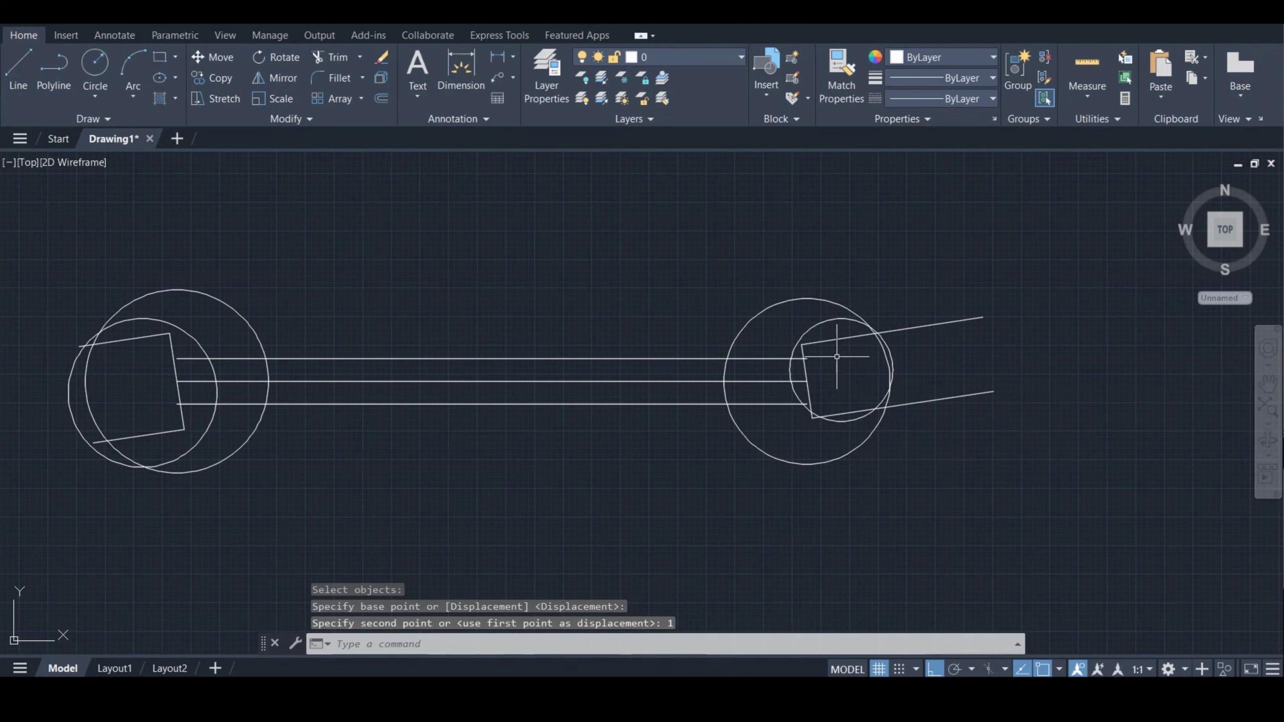
Extend both slanted jaw lines of the left head rightward to the large left circle.
{"action": "middle_click_drag", "start_coordinate": [540, 287], "coordinate": [583, 297]}
{"action": "type", "text": "e"}
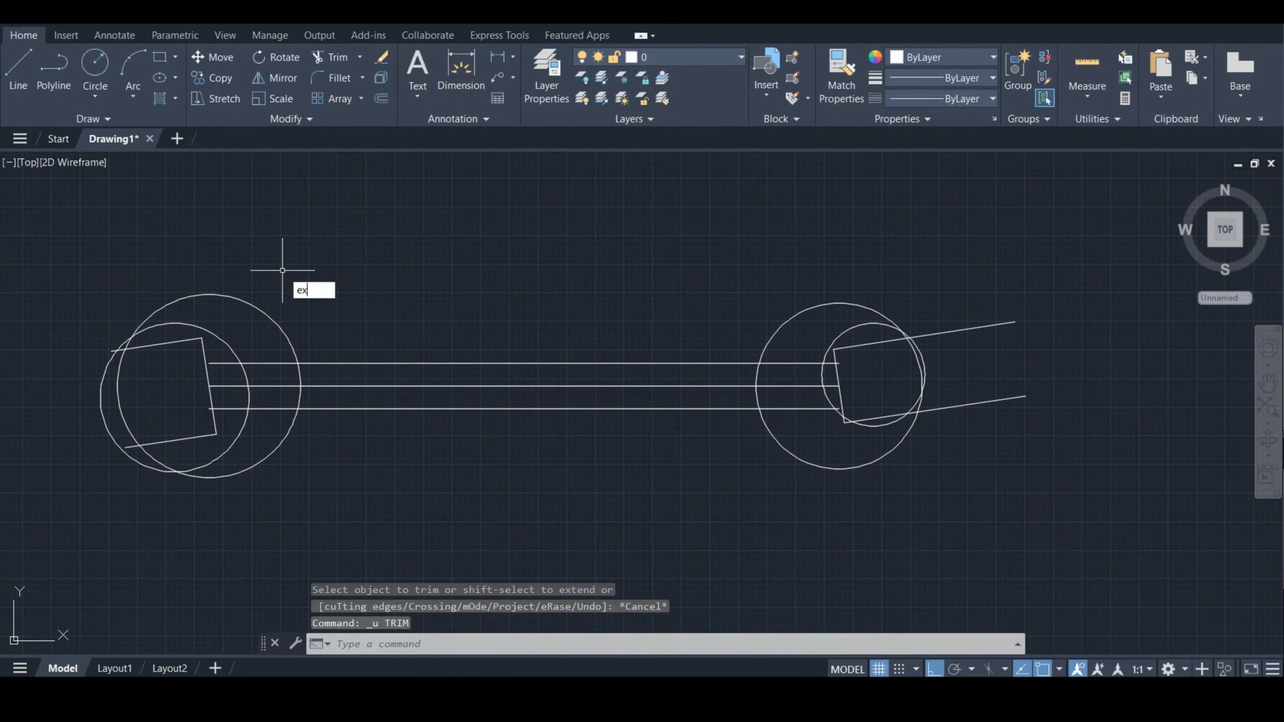
{"action": "type", "text": "x"}
{"action": "key", "text": "Return"}
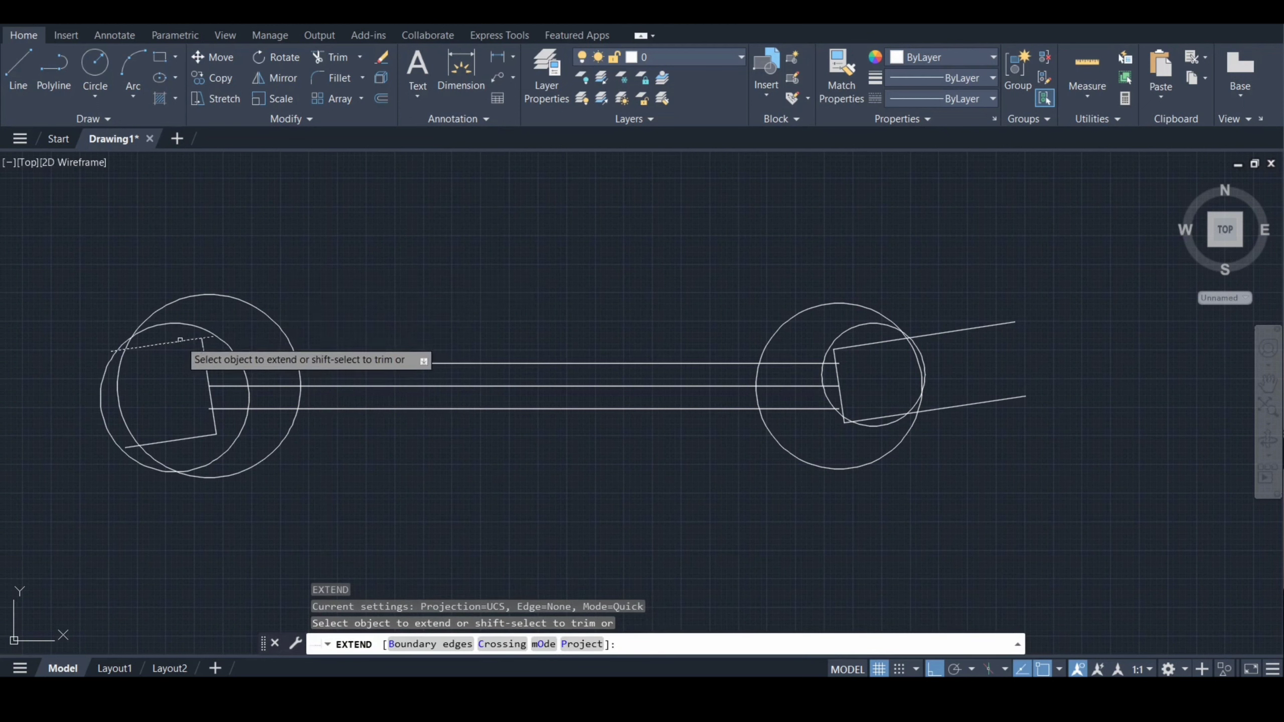
{"action": "left_click", "coordinate": [180, 340]}
{"action": "left_click", "coordinate": [187, 439]}
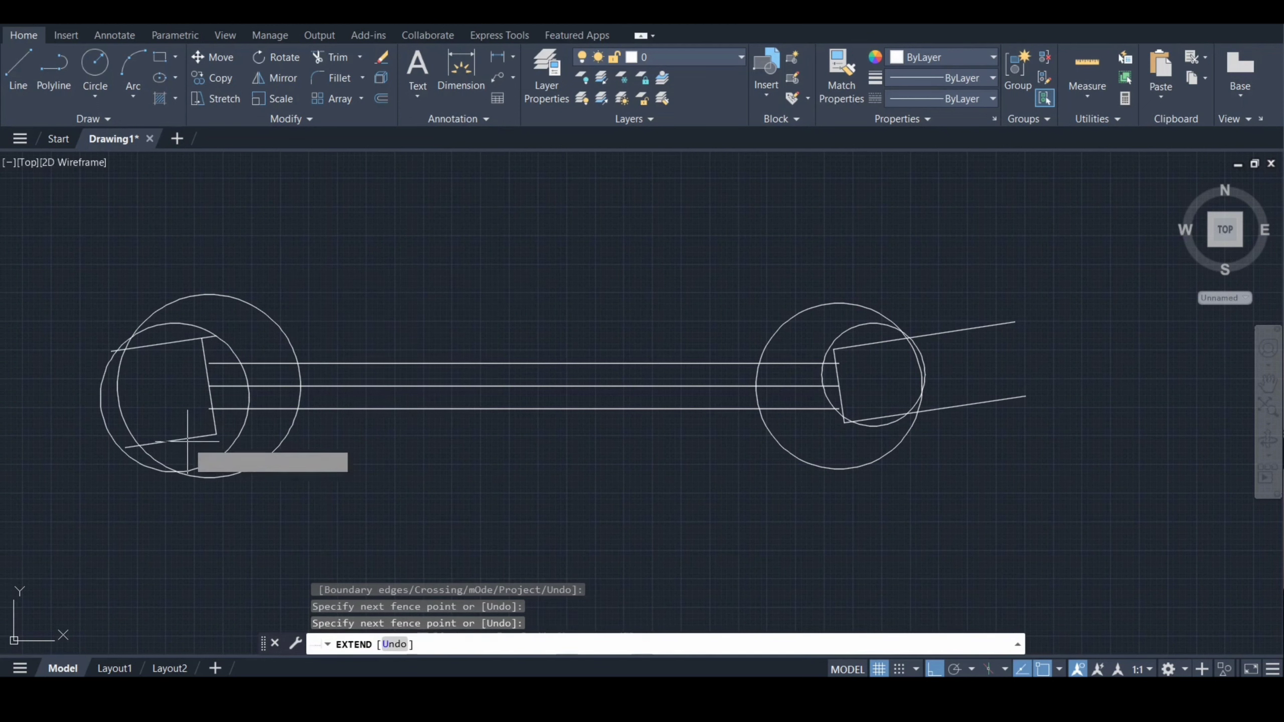
{"action": "left_click", "coordinate": [187, 436]}
{"action": "left_click", "coordinate": [189, 439]}
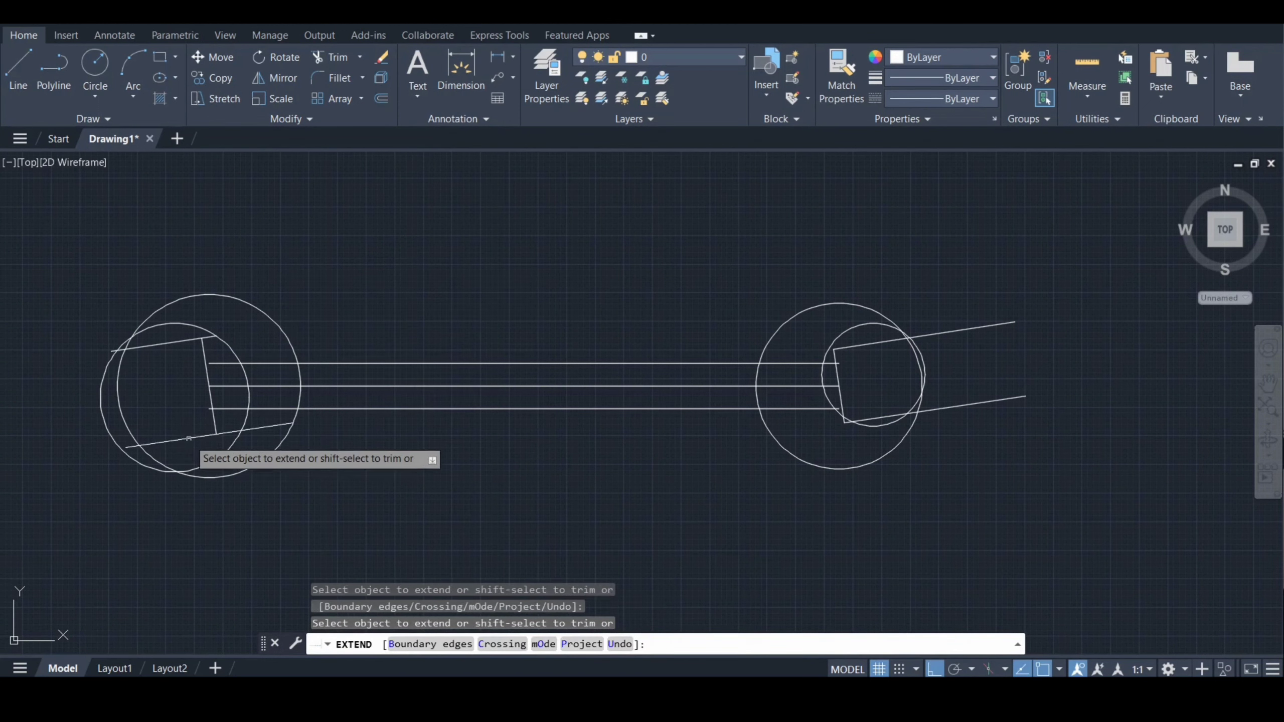
{"action": "left_click", "coordinate": [211, 337]}
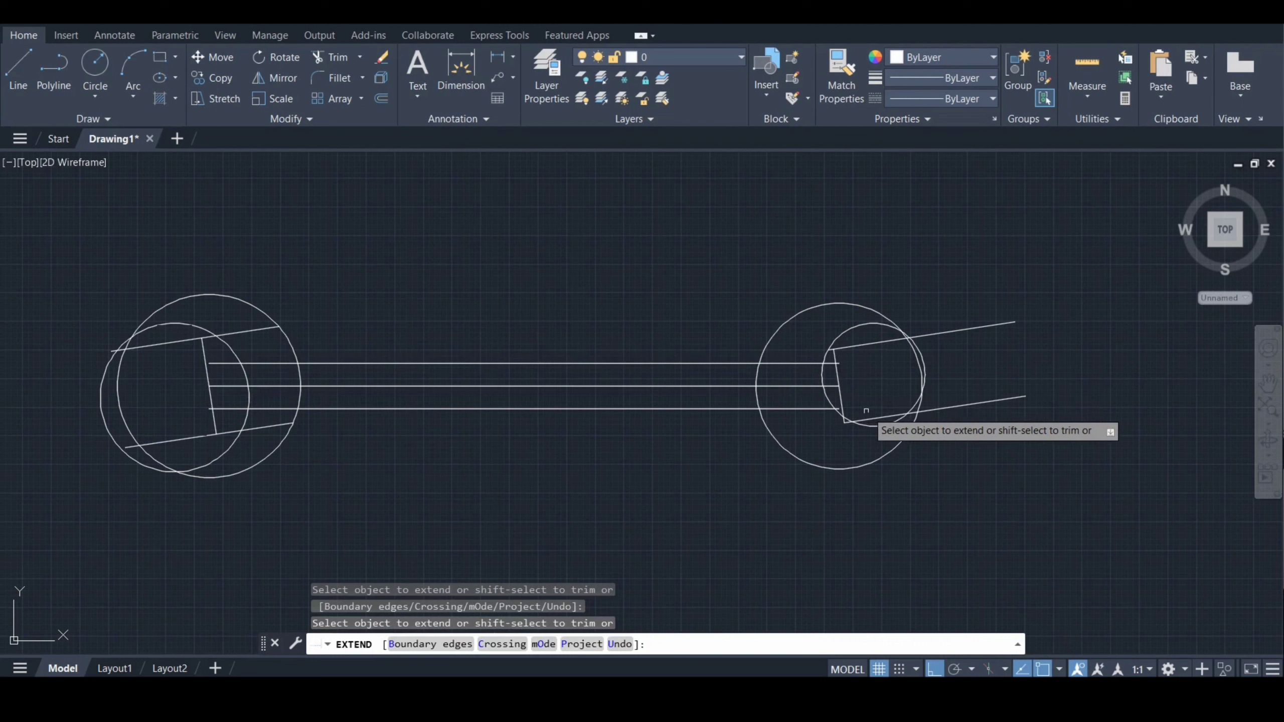
Extend the slanted jaw lines of the right head leftward to its large outer circle.
{"action": "left_click", "coordinate": [850, 346]}
{"action": "key", "text": "Return"}
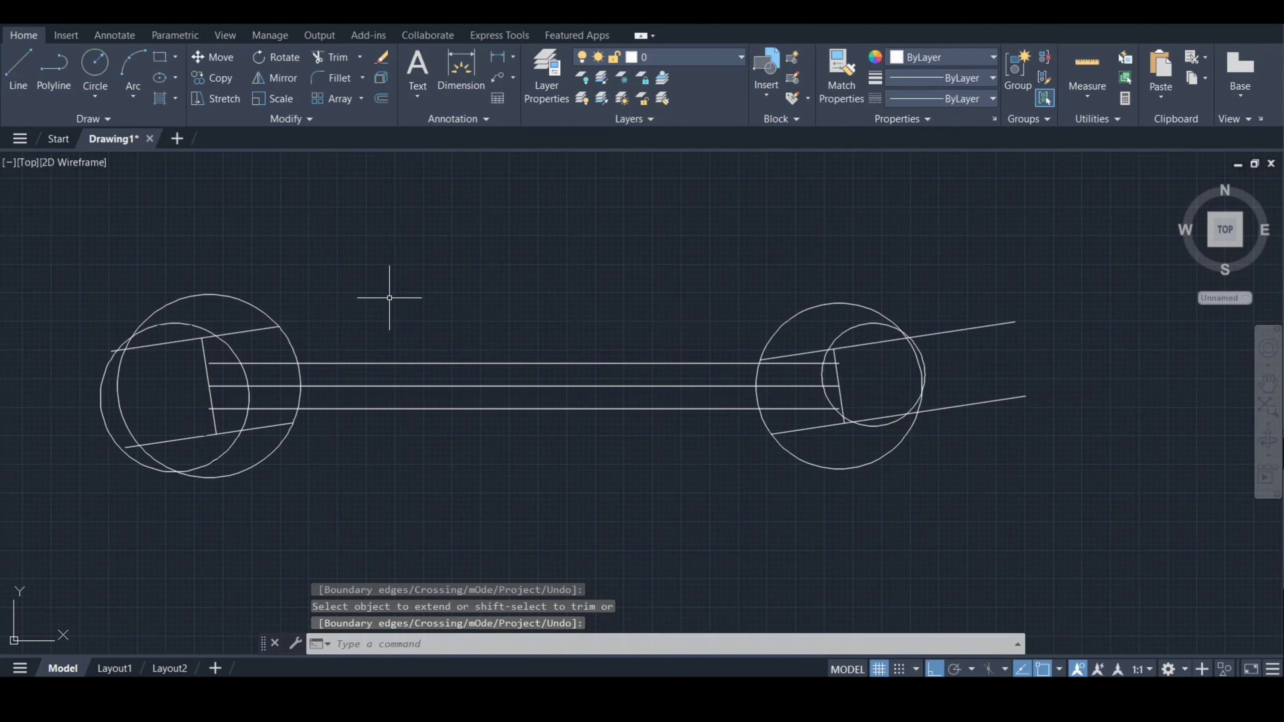
Trim the left head's inner circle above the upper jaw line, and remove the slanted cross line and handle line ends inside that circle.
{"action": "type", "text": "tr"}
{"action": "key", "text": "Return"}
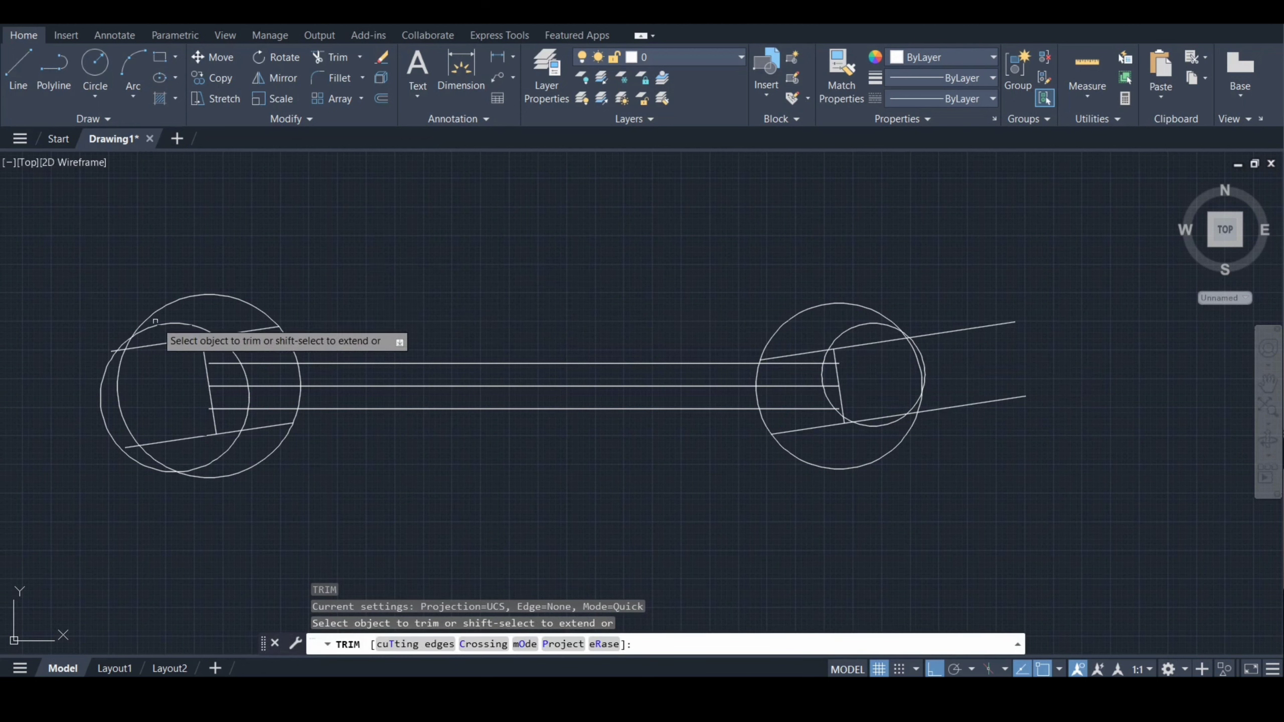
{"action": "left_click", "coordinate": [156, 322]}
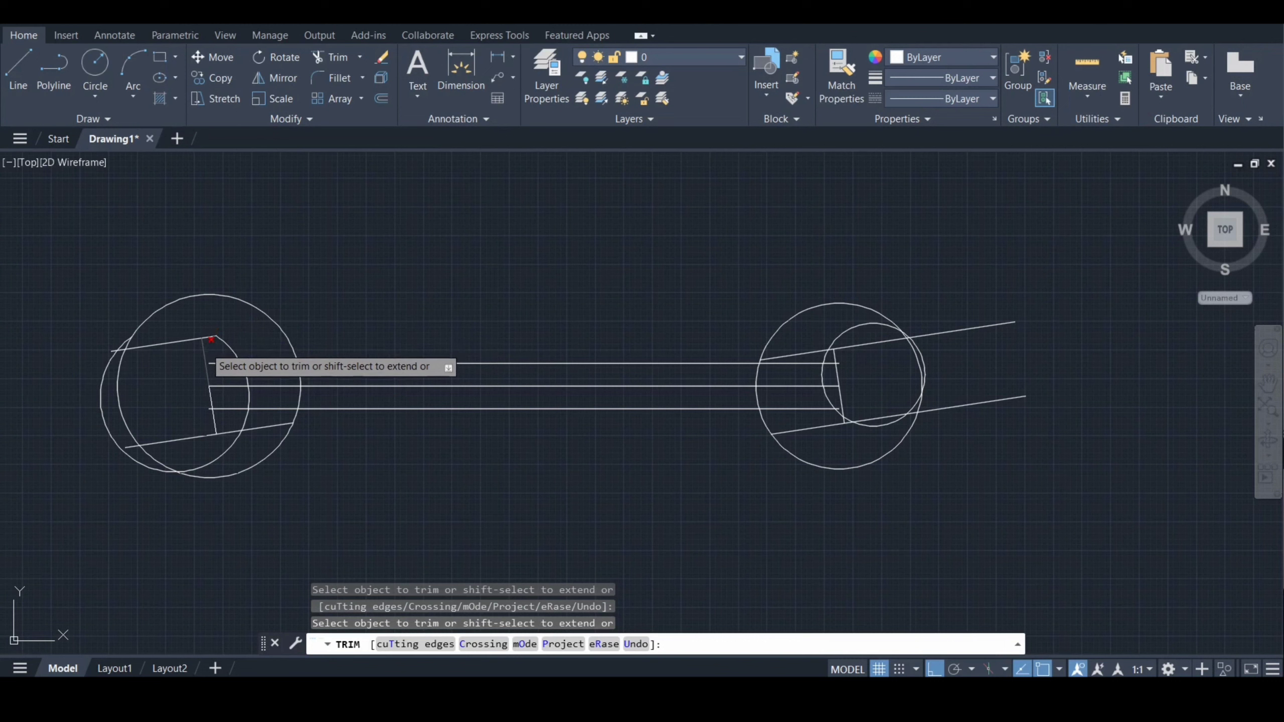
{"action": "left_click", "coordinate": [206, 347]}
{"action": "left_click", "coordinate": [217, 362]}
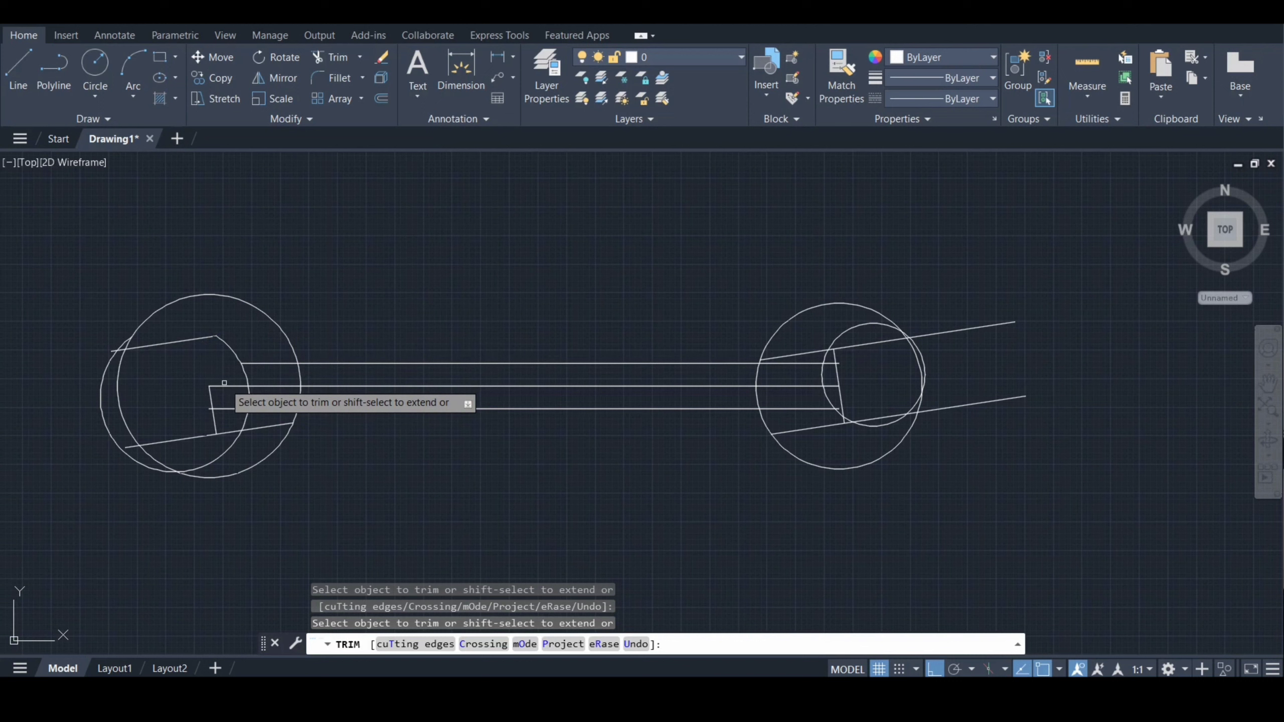
{"action": "left_click", "coordinate": [222, 386]}
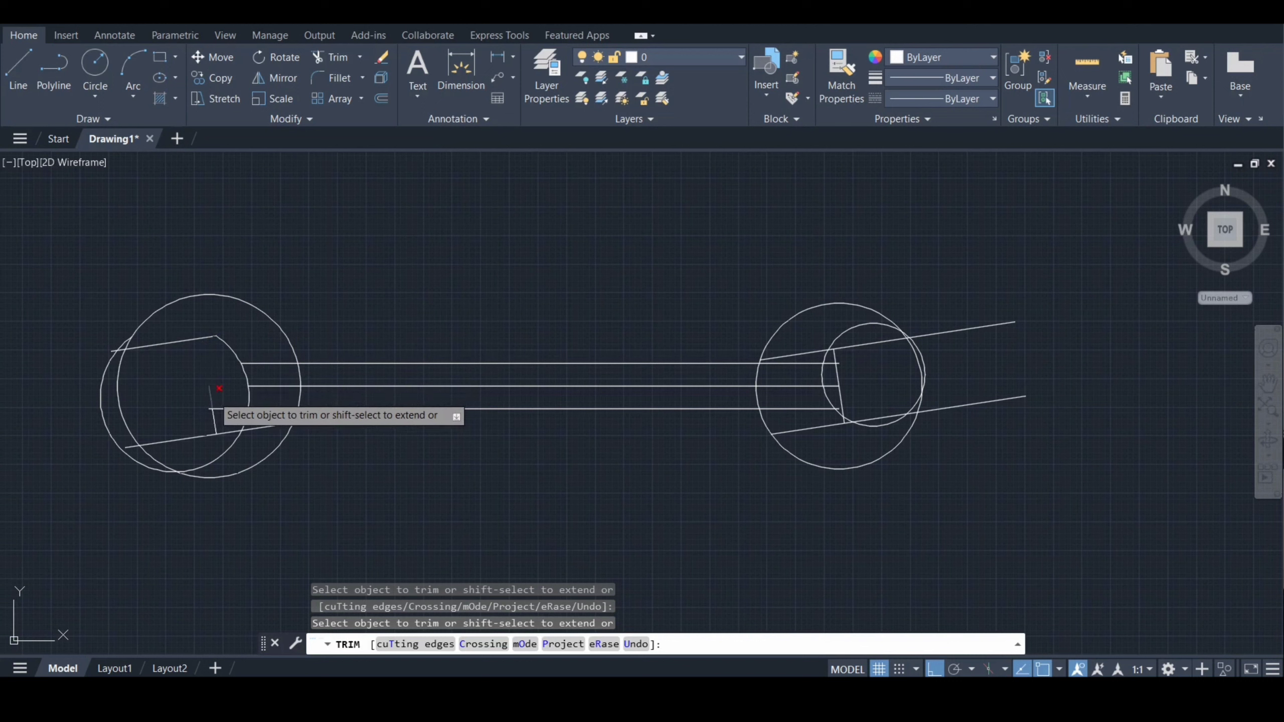
{"action": "left_click", "coordinate": [221, 406]}
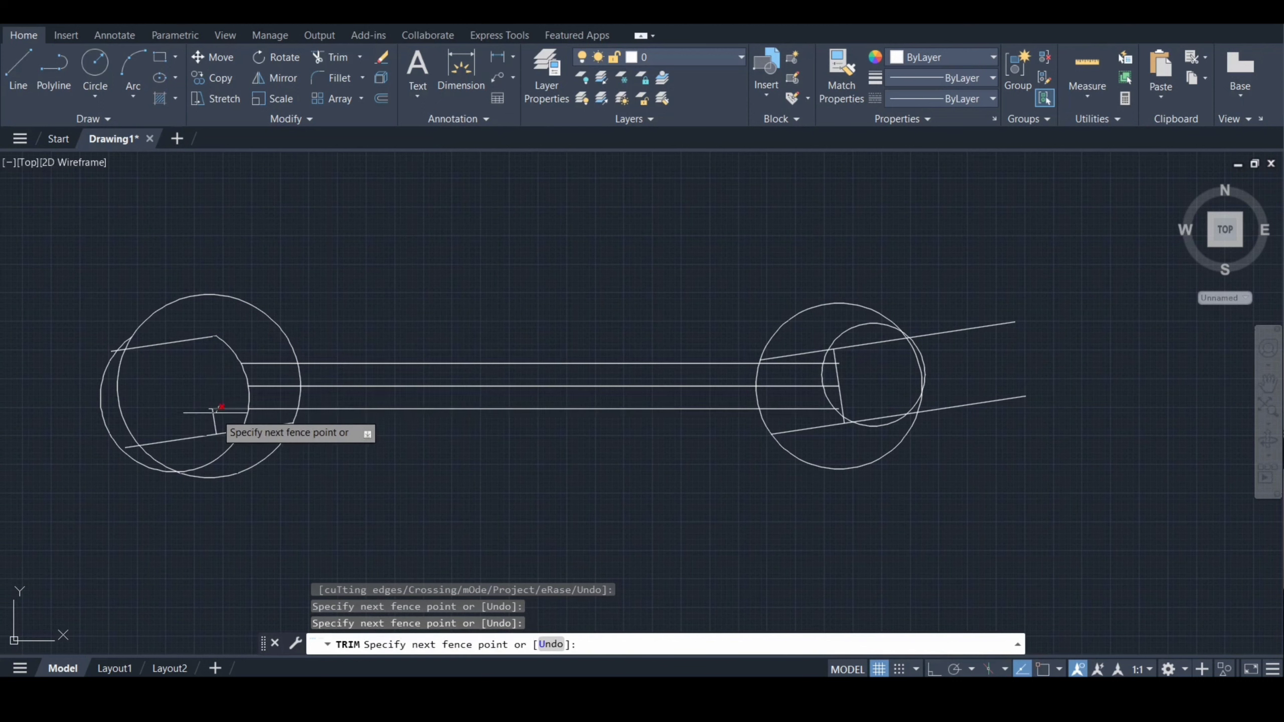
{"action": "key", "text": "Return"}
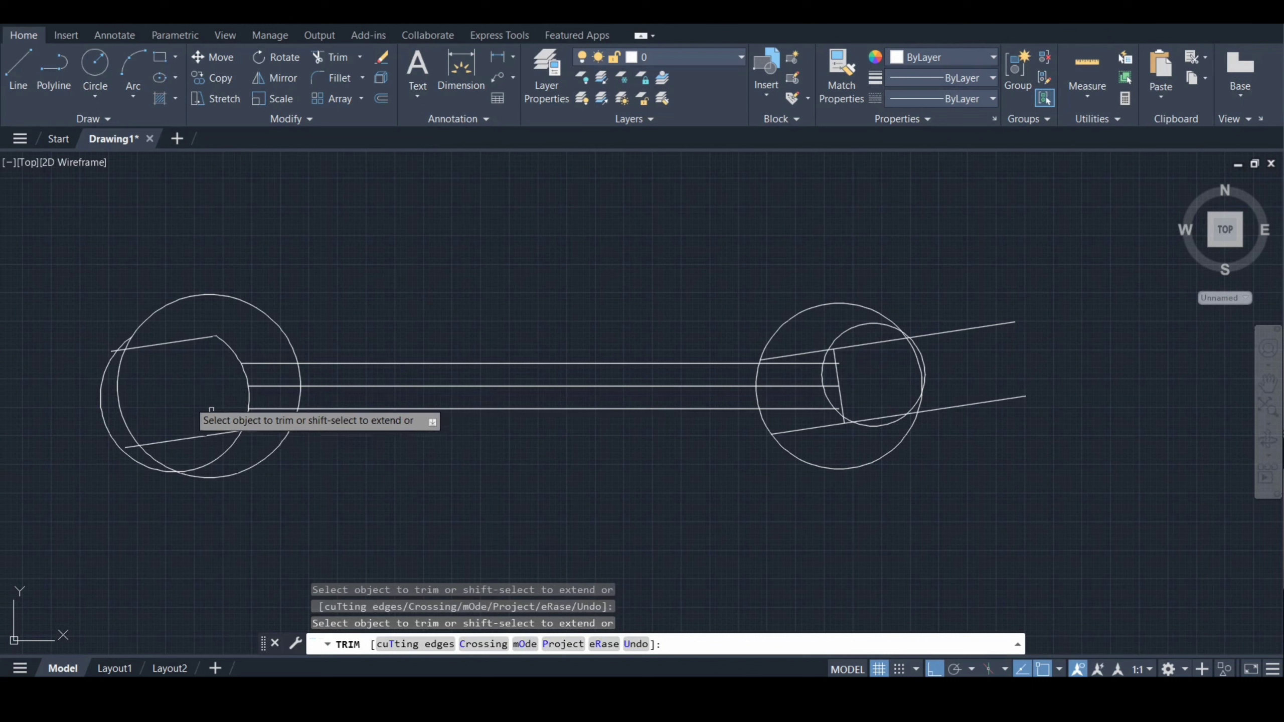
Trim the remaining arcs and excess jaw lines to open the left jaw, and cut the three handle lines back to the head's outer circle.
{"action": "left_click", "coordinate": [120, 382]}
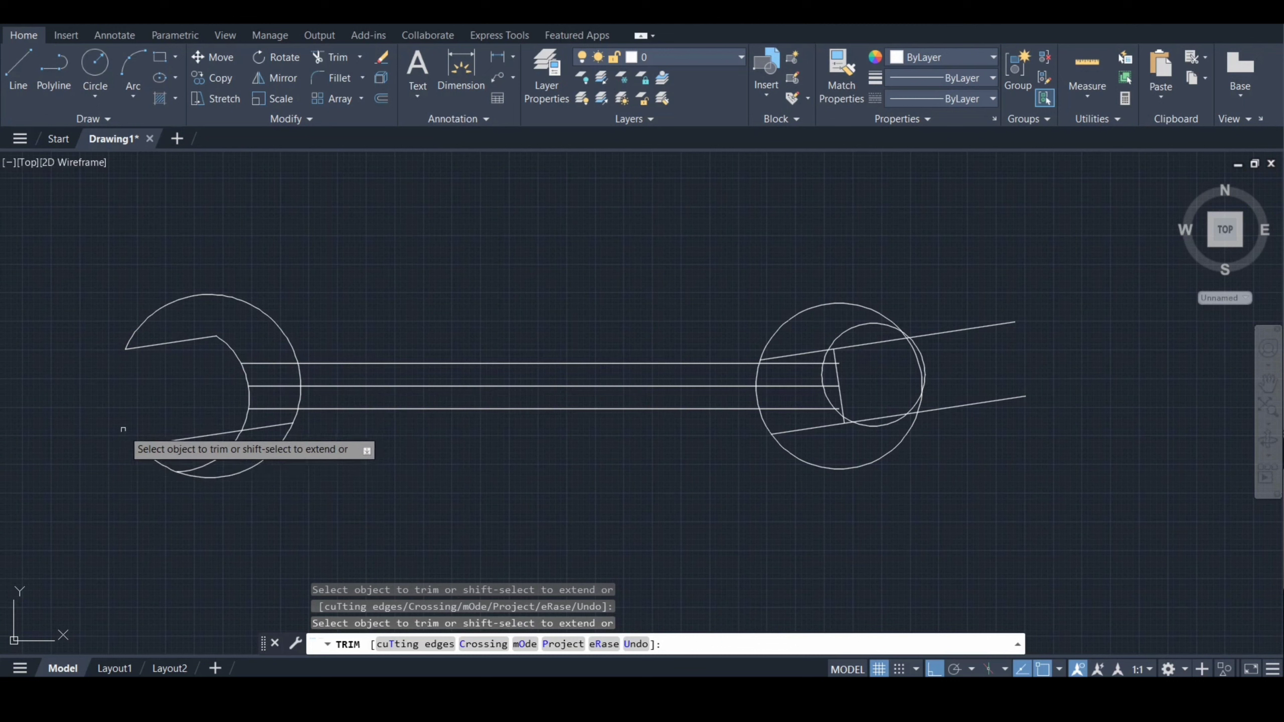
{"action": "left_click", "coordinate": [228, 448]}
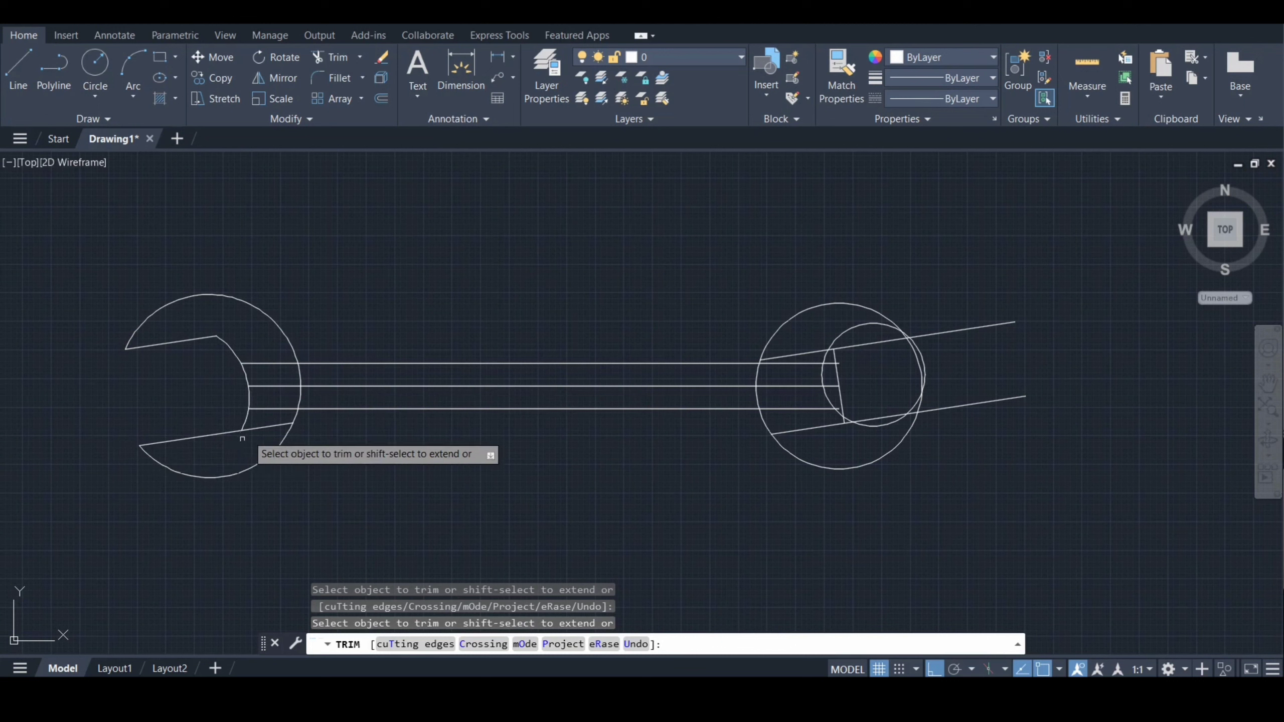
{"action": "left_click", "coordinate": [263, 428]}
{"action": "left_click", "coordinate": [267, 409]}
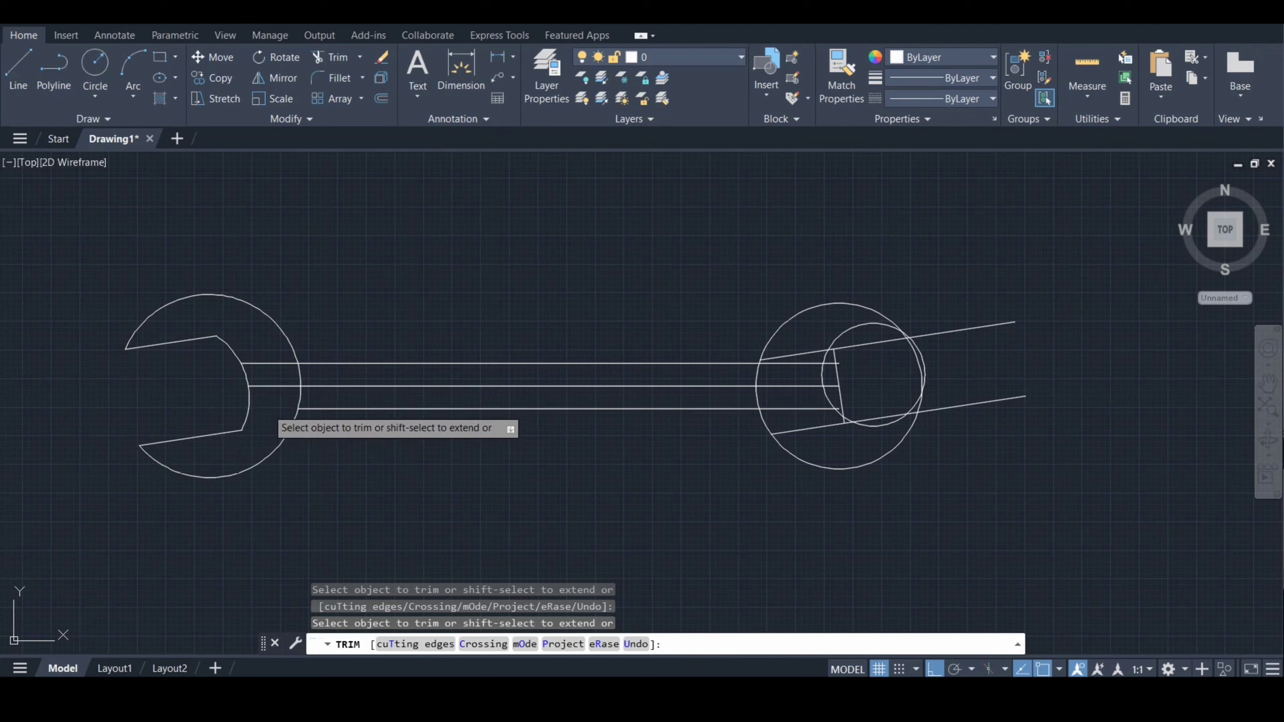
{"action": "left_click", "coordinate": [266, 386]}
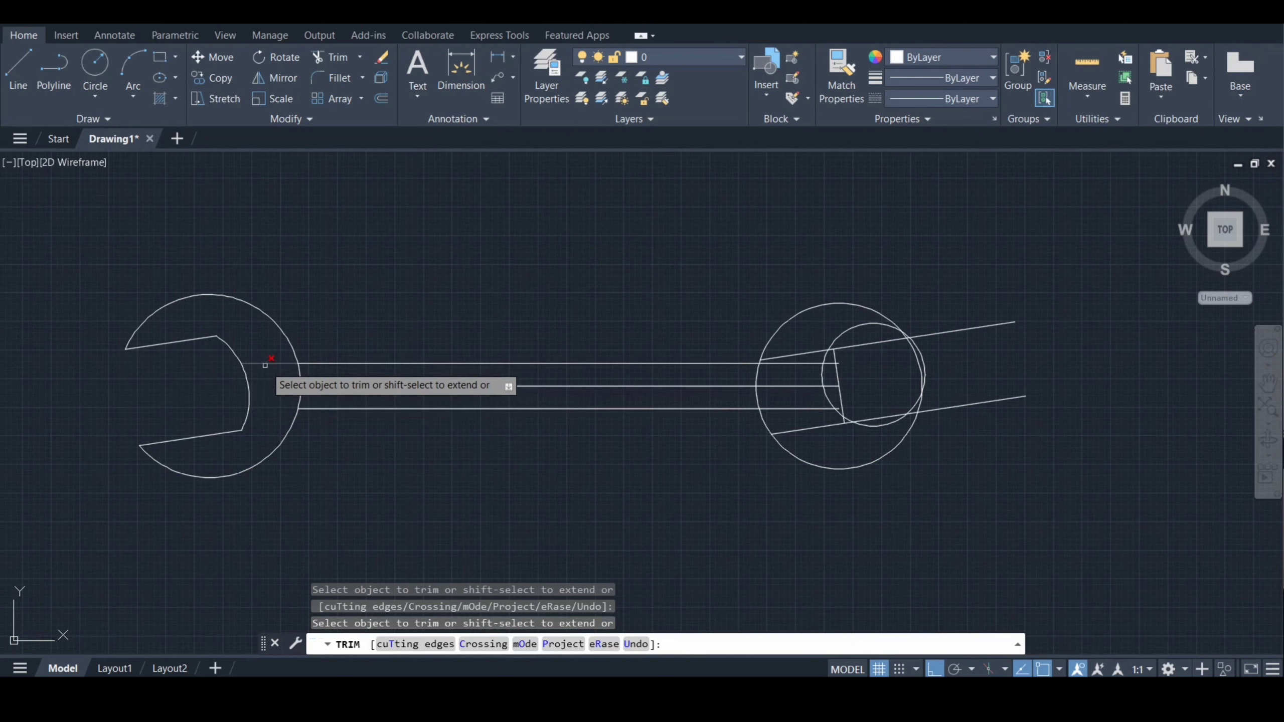
{"action": "key", "text": "Return"}
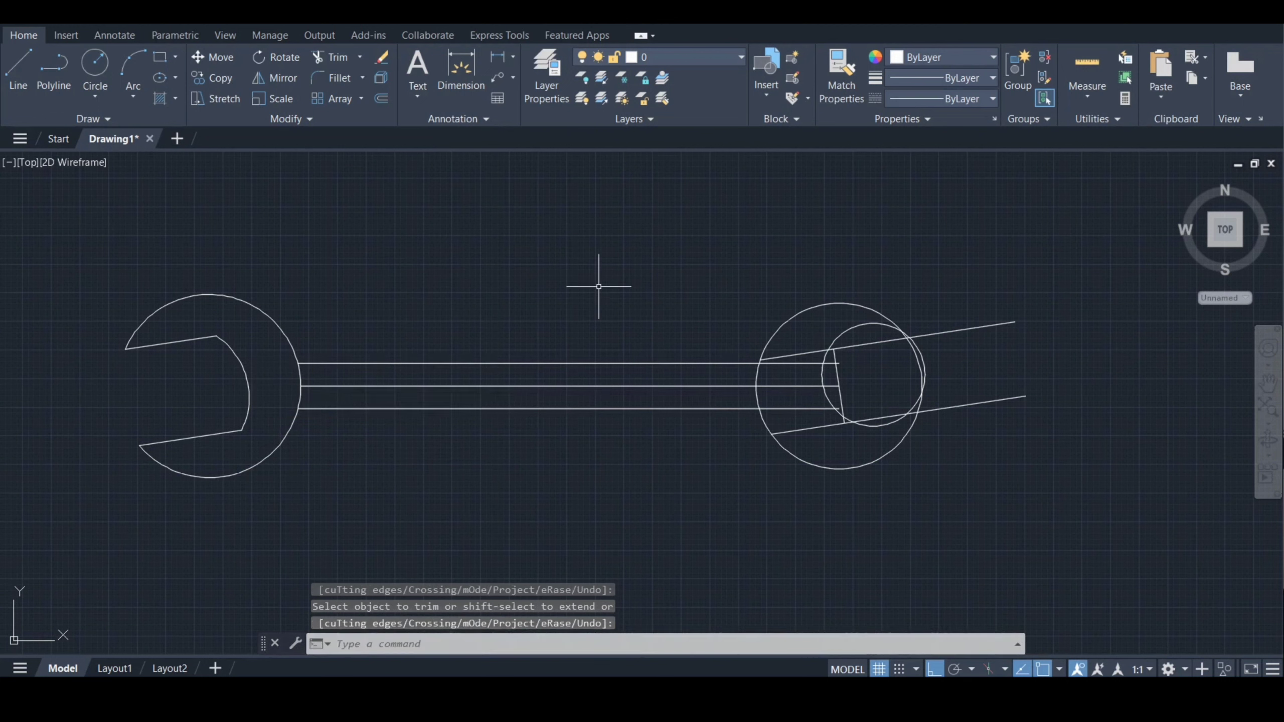
Trim the right head's jaw lines outside the outer circle and remove the circle arcs across the jaw opening.
{"action": "type", "text": "tr"}
{"action": "key", "text": "Return"}
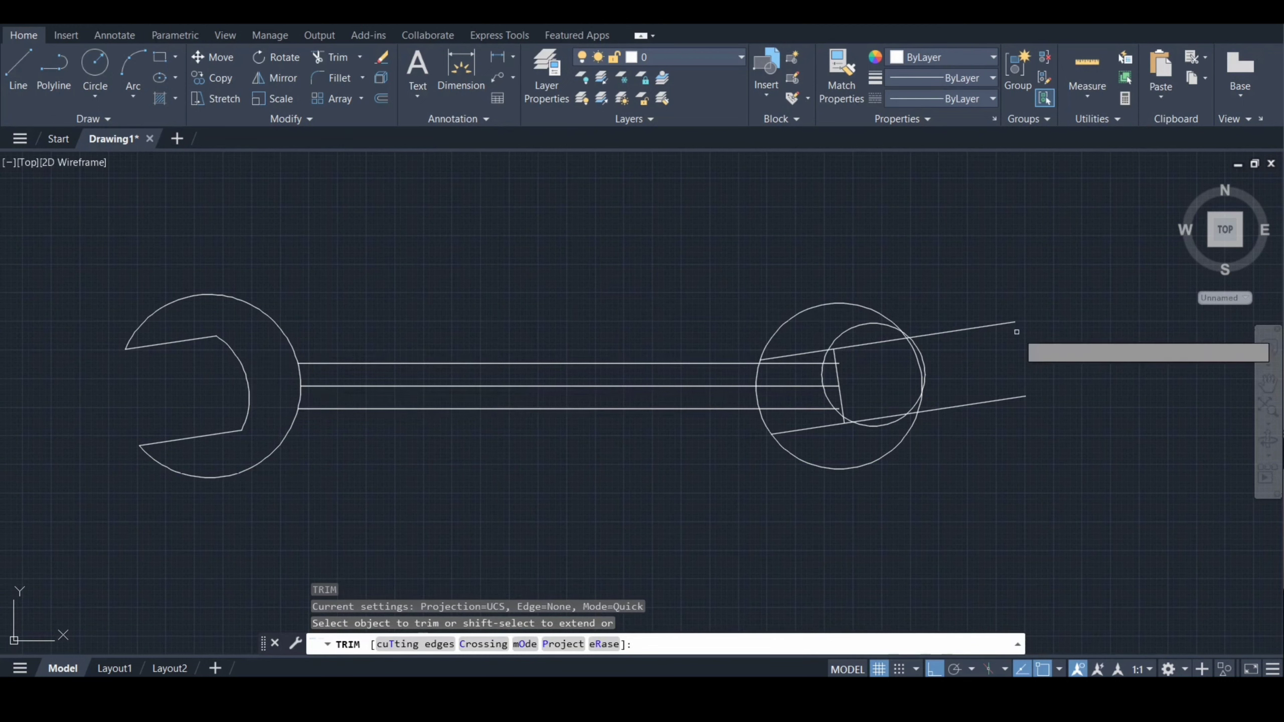
{"action": "left_click", "coordinate": [978, 328]}
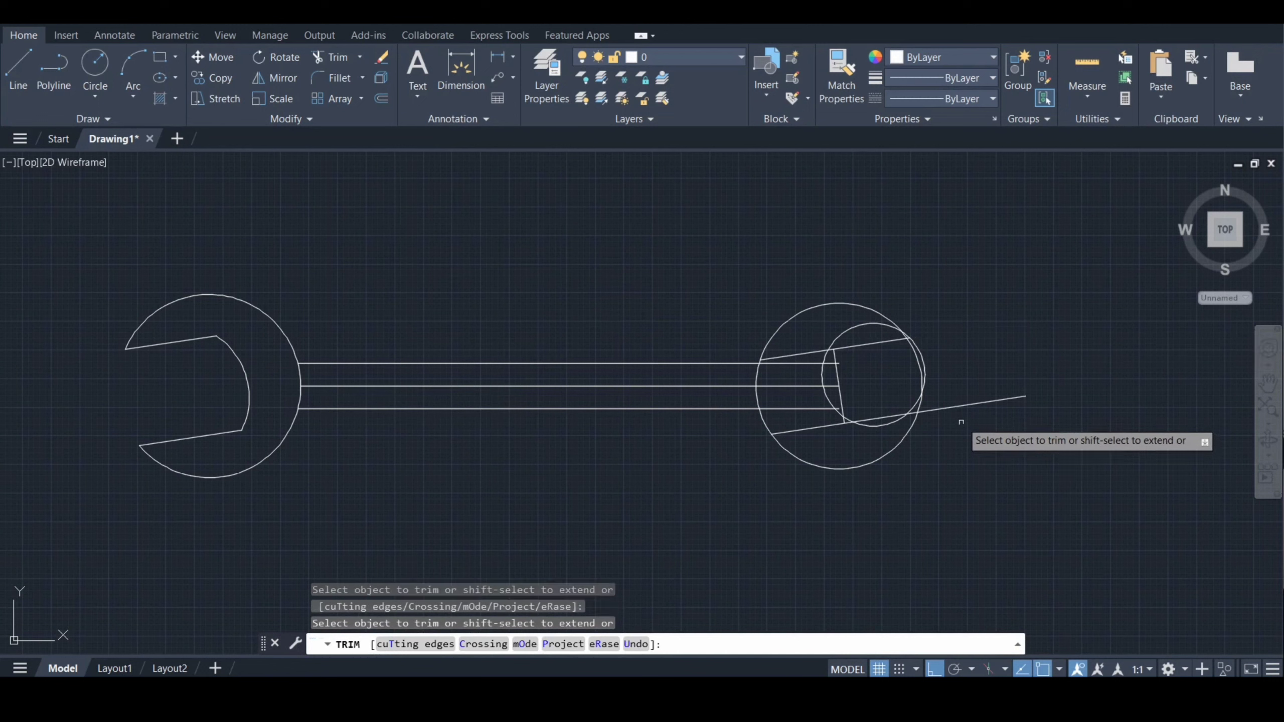
{"action": "left_click", "coordinate": [963, 406]}
{"action": "left_click", "coordinate": [955, 350]}
{"action": "left_click", "coordinate": [887, 377]}
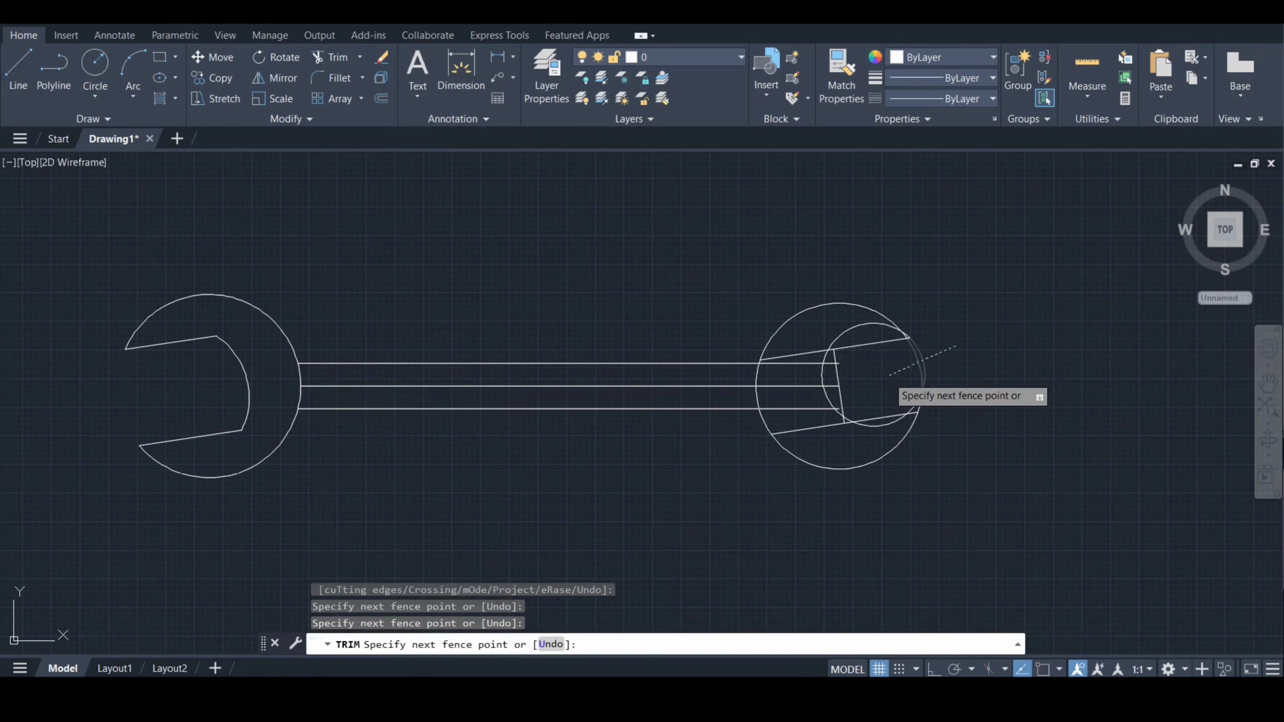
{"action": "left_click", "coordinate": [911, 335]}
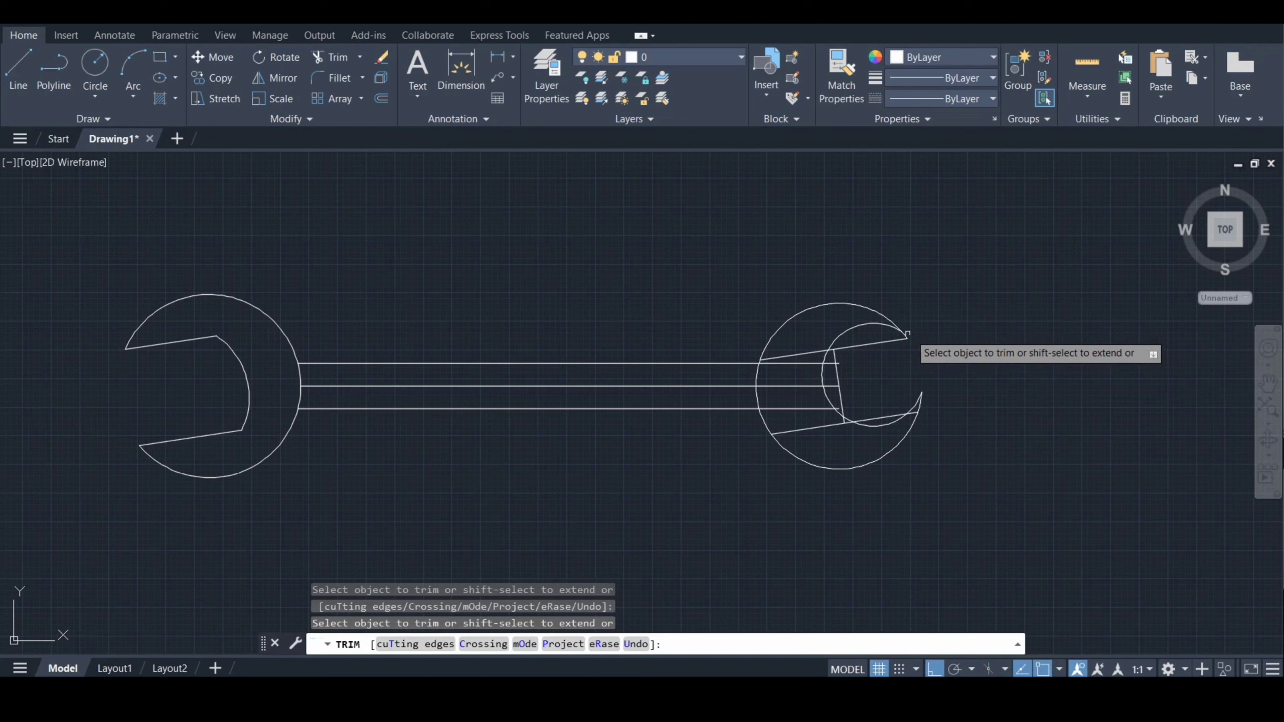
{"action": "left_click_drag", "start_coordinate": [901, 401], "coordinate": [939, 400]}
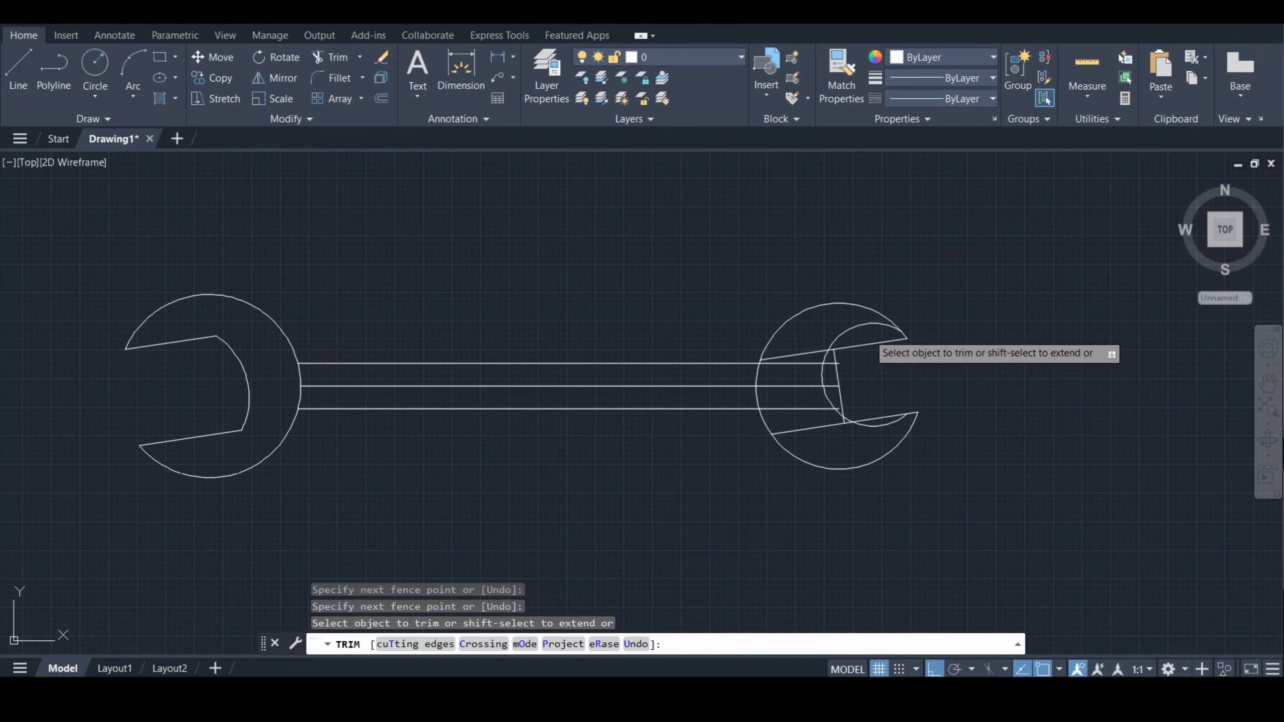
Trim the leftover arcs, jaw lines, cross line and handle lines inside the right head, and remove the handle's centre line.
{"action": "left_click", "coordinate": [852, 329]}
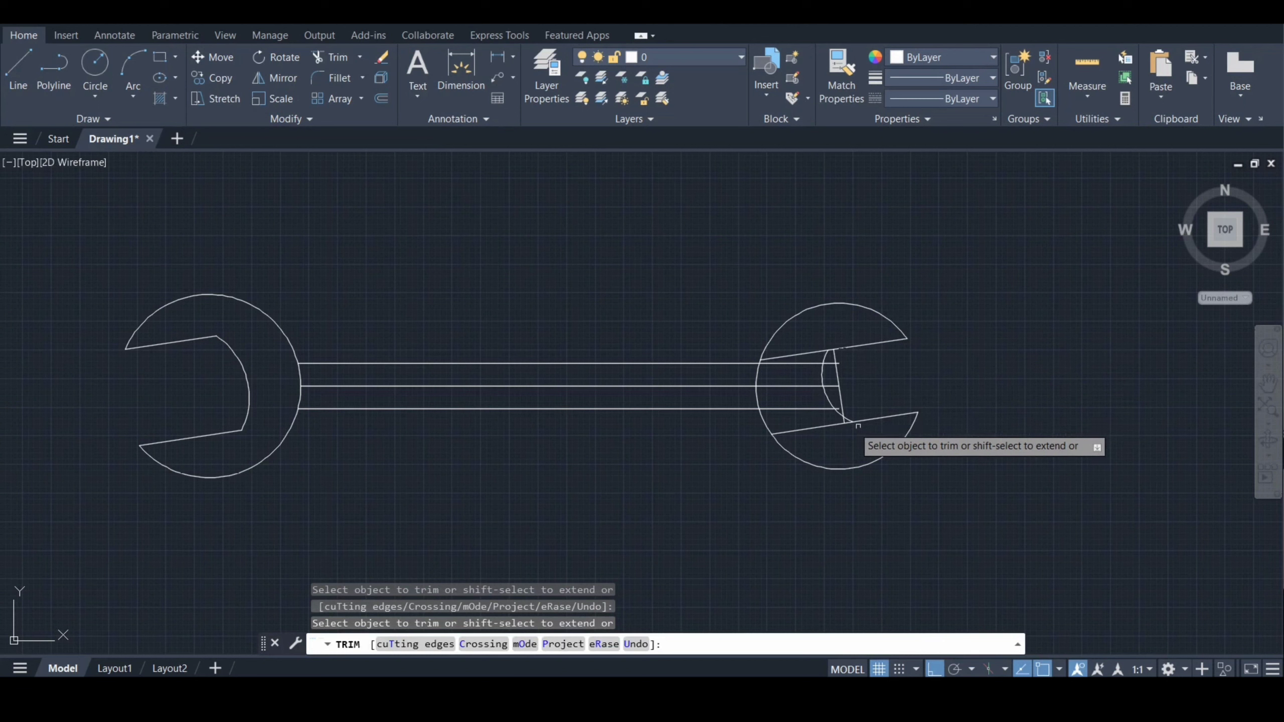
{"action": "left_click", "coordinate": [839, 375]}
{"action": "left_click", "coordinate": [835, 358]}
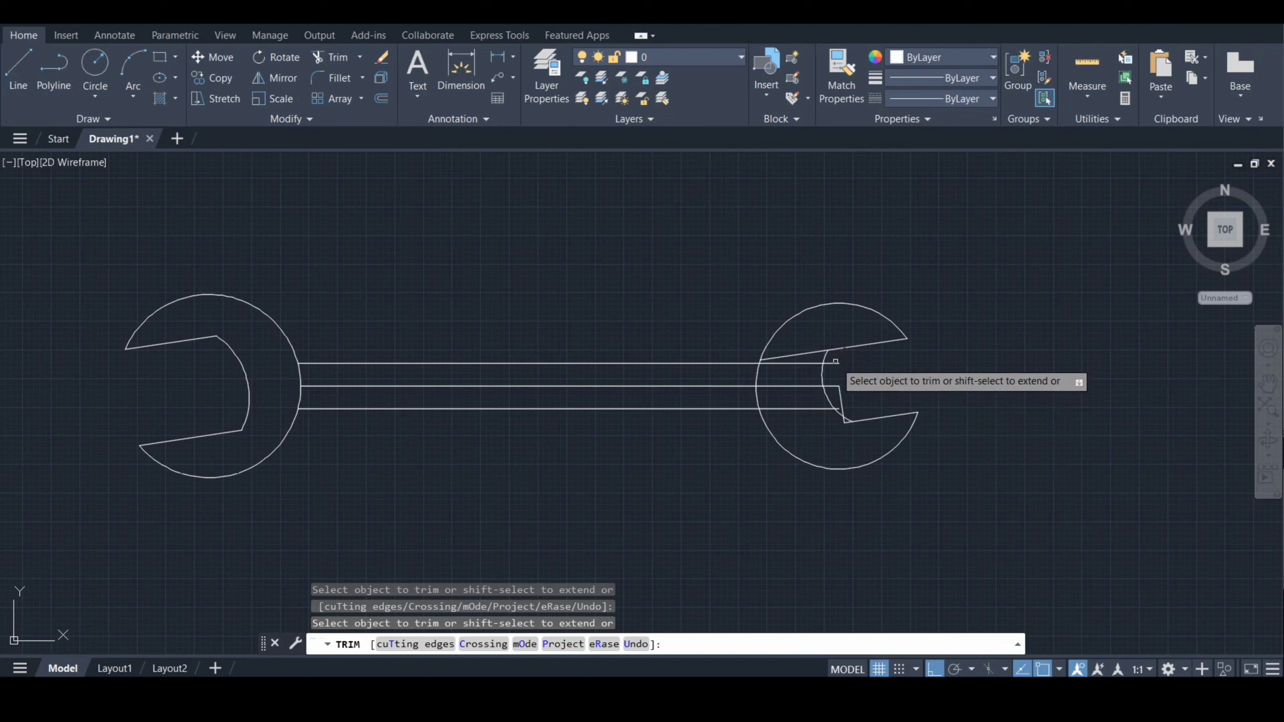
{"action": "left_click", "coordinate": [807, 363]}
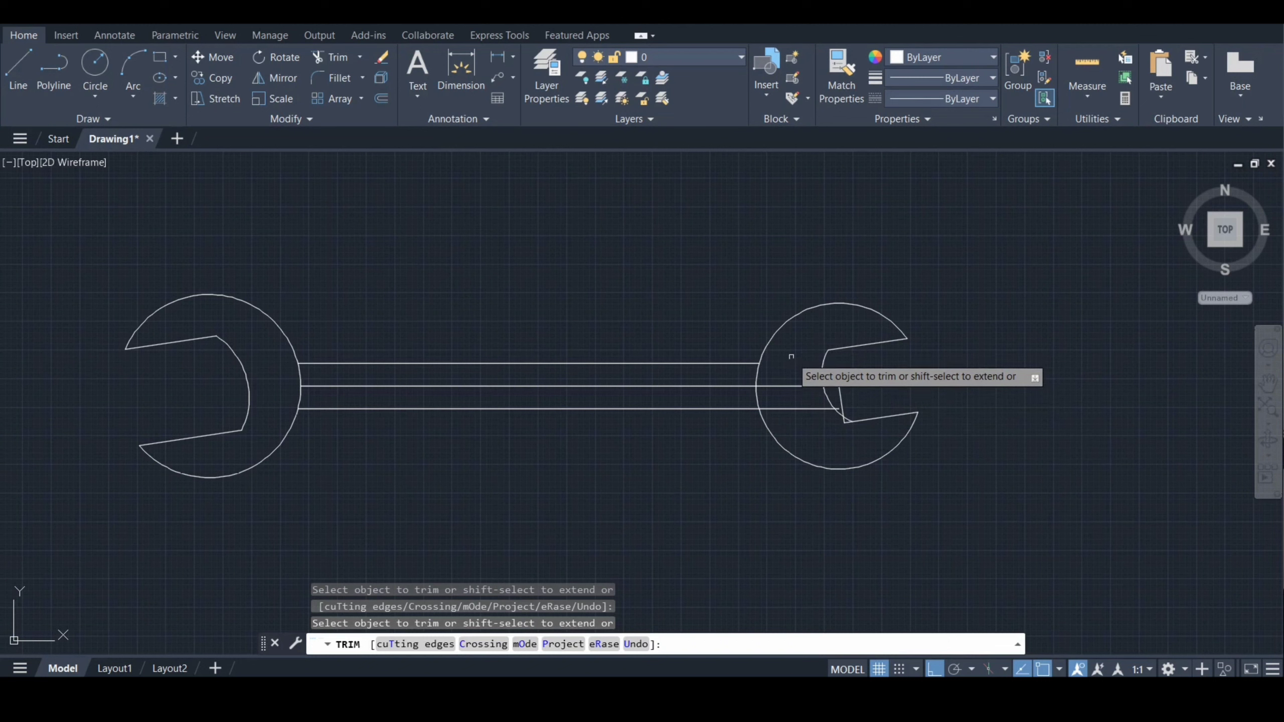
{"action": "left_click", "coordinate": [810, 410]}
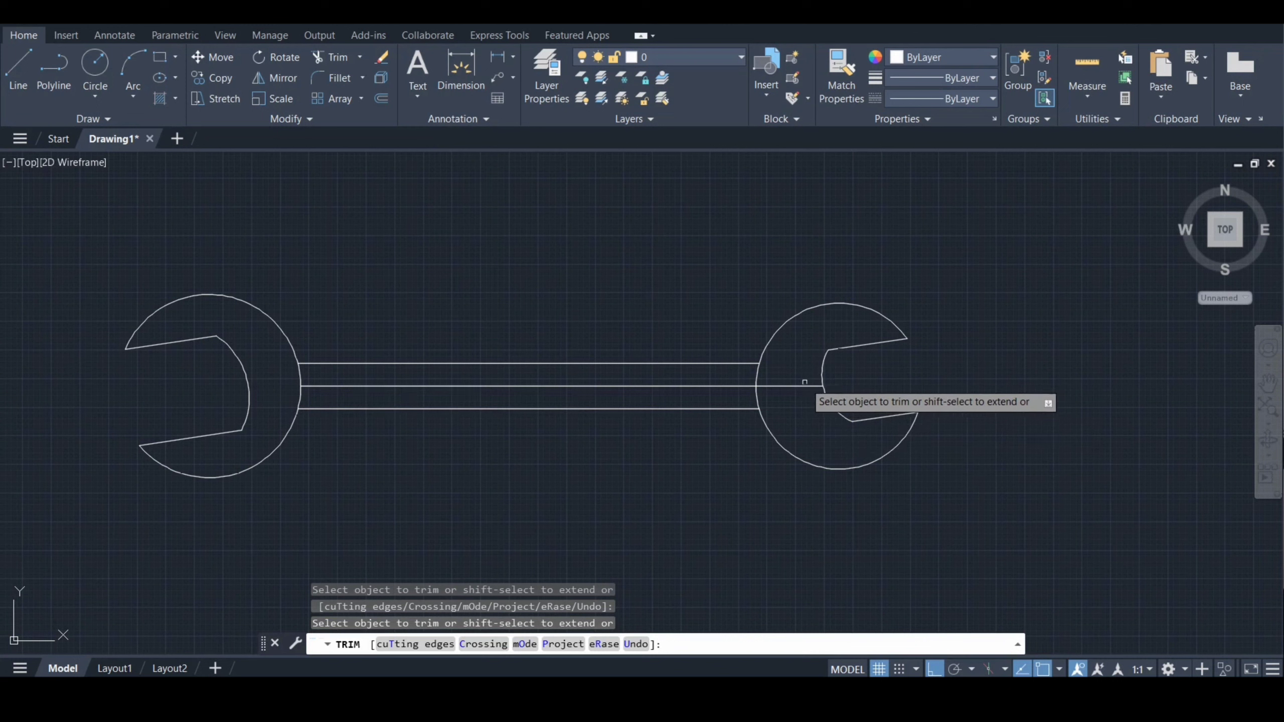
{"action": "left_click", "coordinate": [701, 386]}
{"action": "key", "text": "Return"}
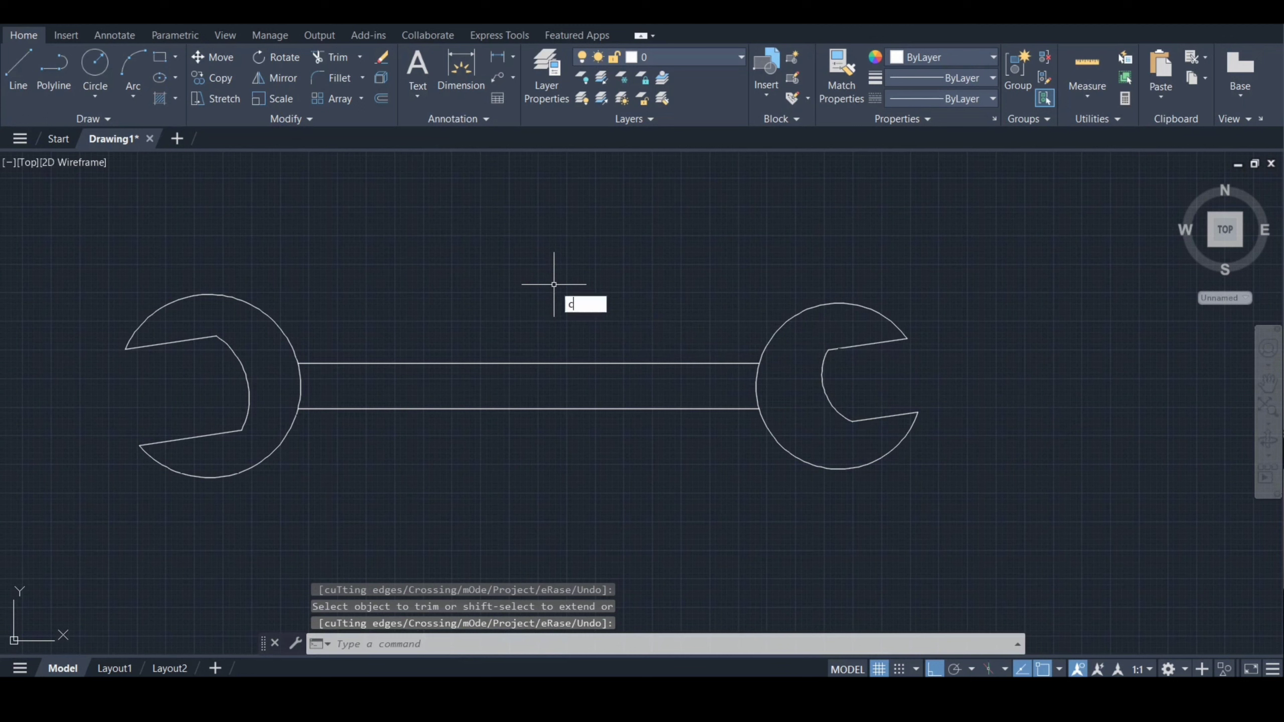
Draw a tangent-tangent-radius circle of radius 11.5 touching the upper handle line and the upper left of the right head's outer circle.
{"action": "key", "text": "Return"}
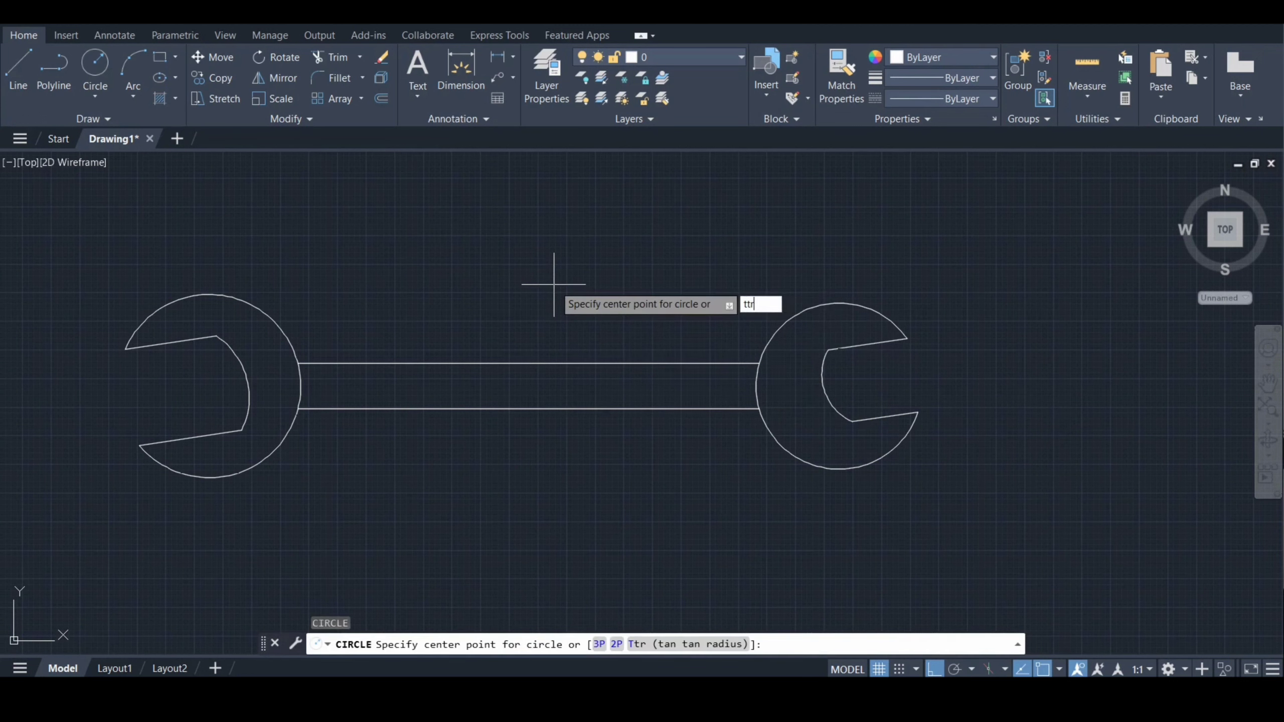
{"action": "type", "text": "ttr"}
{"action": "key", "text": "Return"}
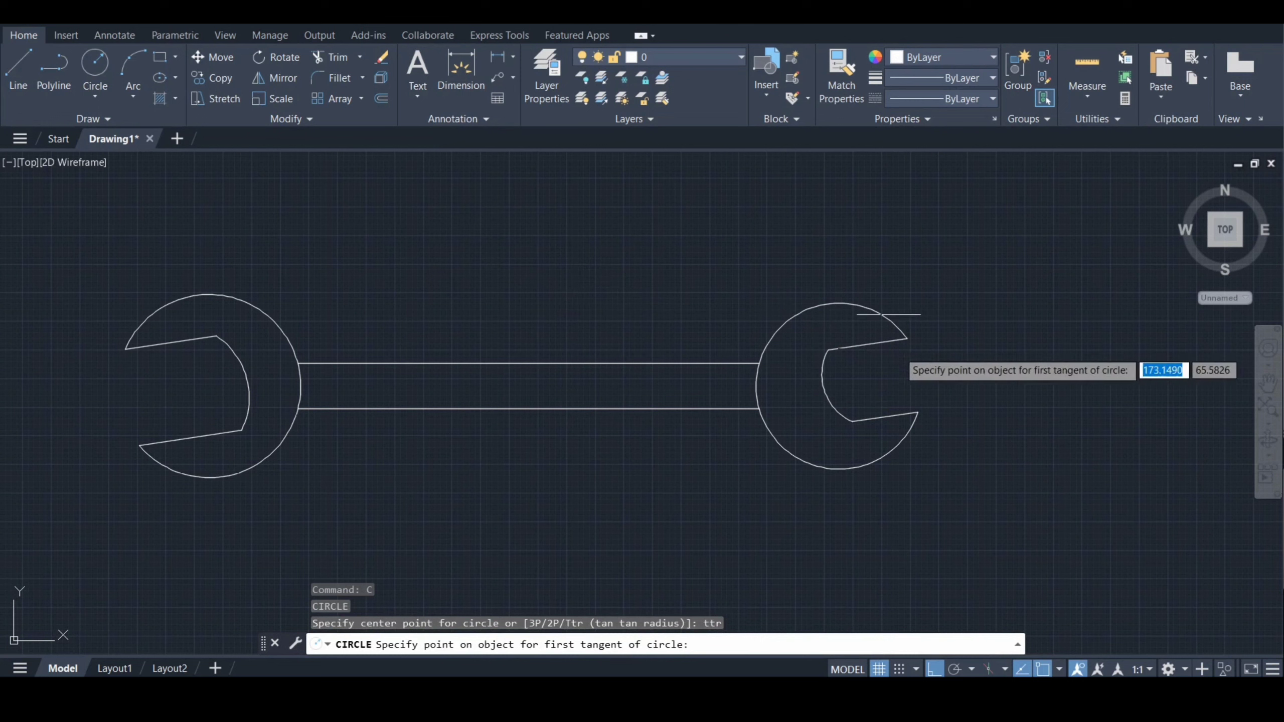
{"action": "left_click", "coordinate": [698, 363]}
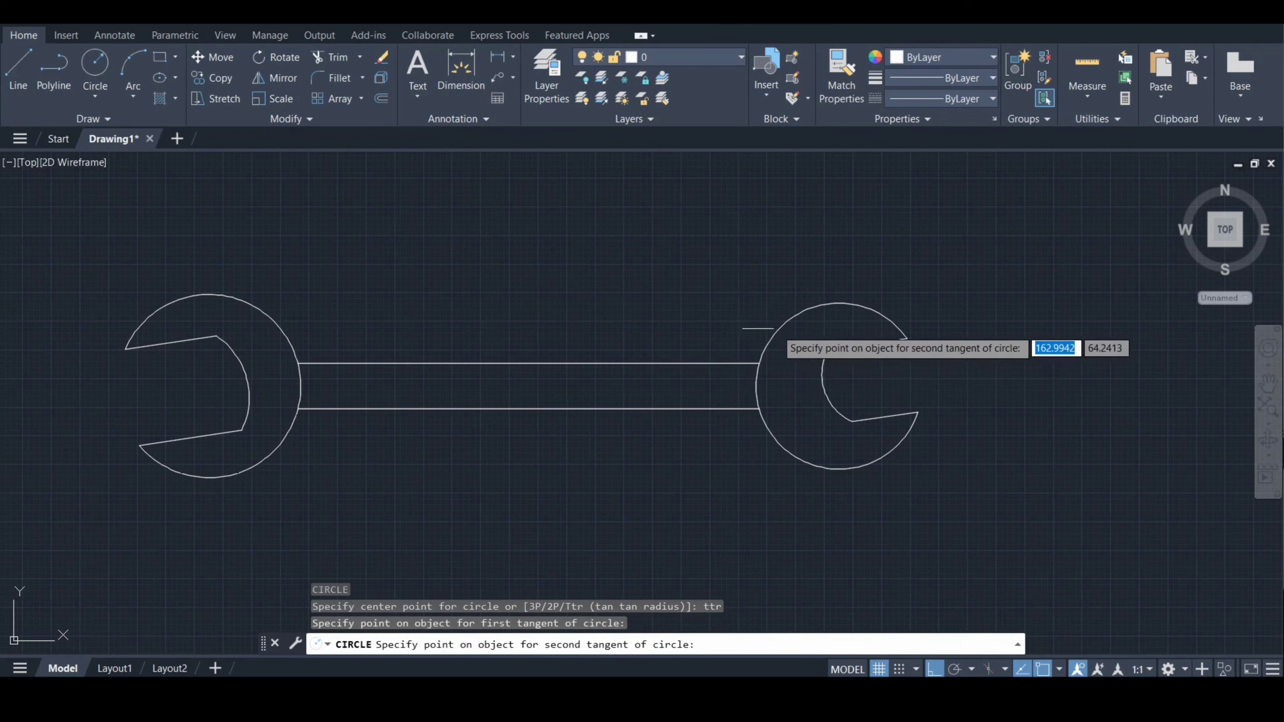
{"action": "left_click", "coordinate": [760, 337]}
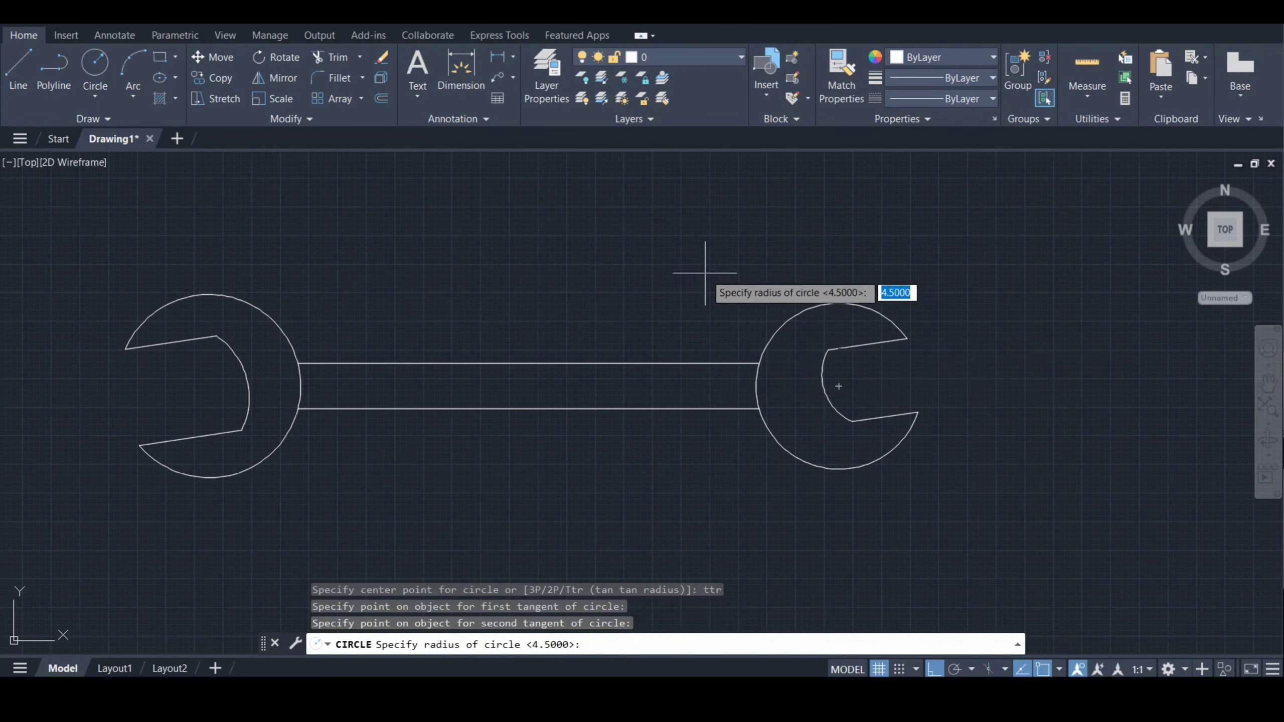
{"action": "key", "text": "Return"}
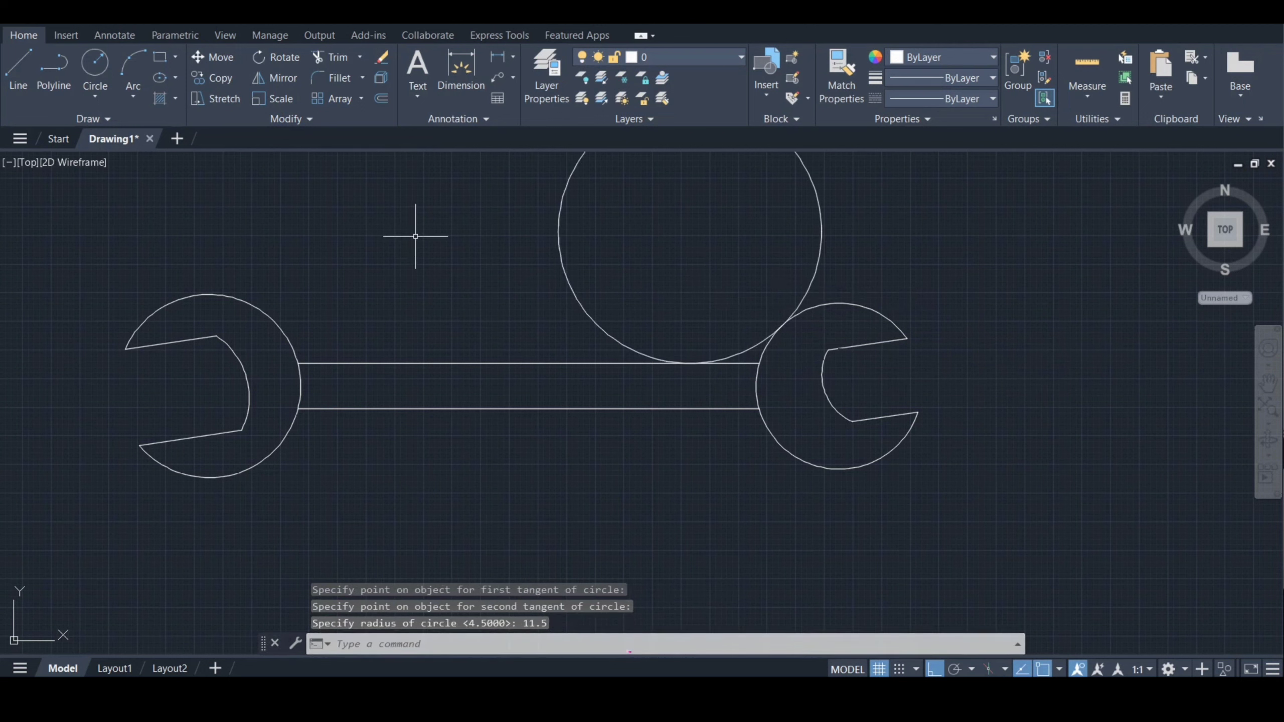
Draw a tangent-tangent-radius circle of radius 23.5 touching the left head's outer circle and the upper handle line.
{"action": "key", "text": "Return"}
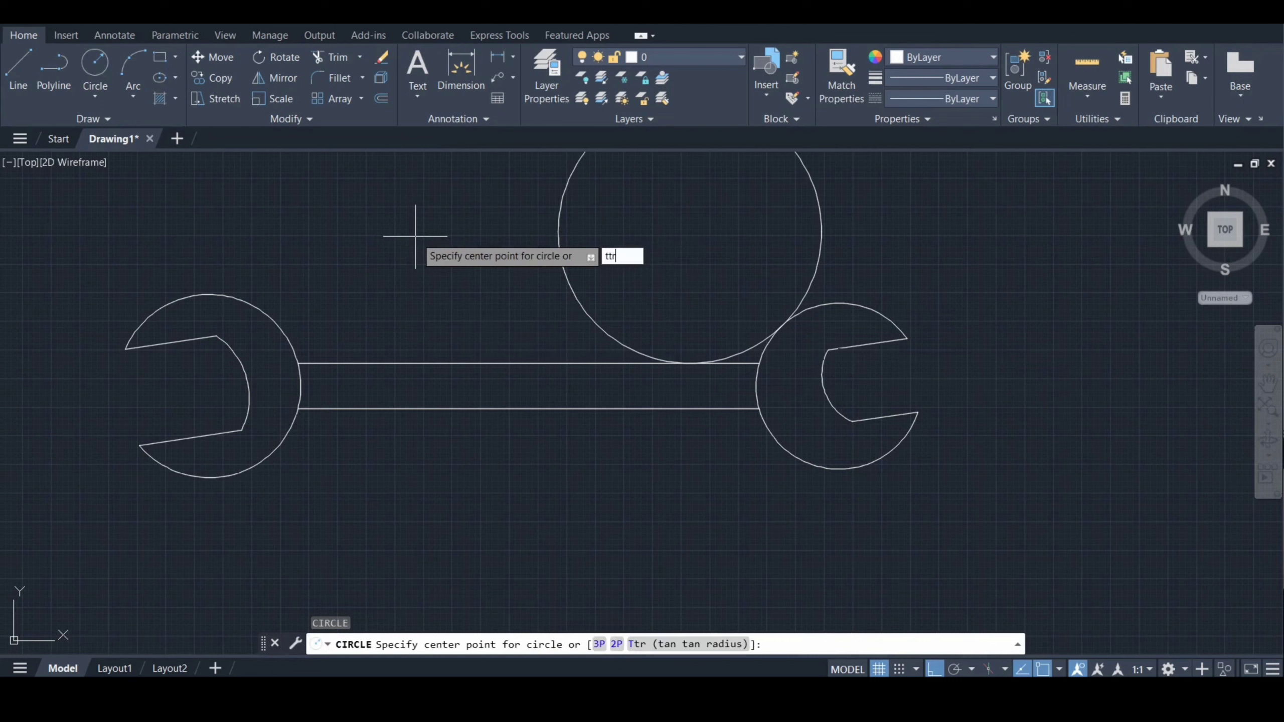
{"action": "type", "text": "ttr"}
{"action": "key", "text": "Return"}
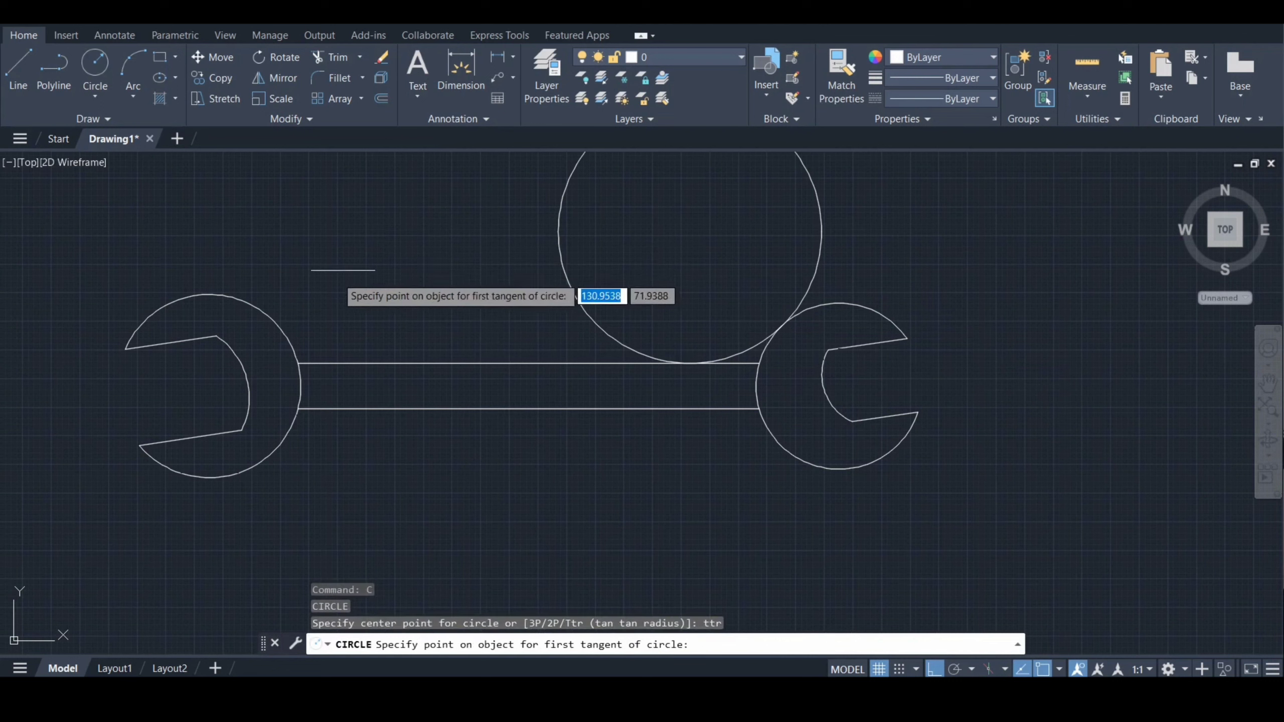
{"action": "left_click", "coordinate": [252, 304]}
{"action": "left_click", "coordinate": [356, 363]}
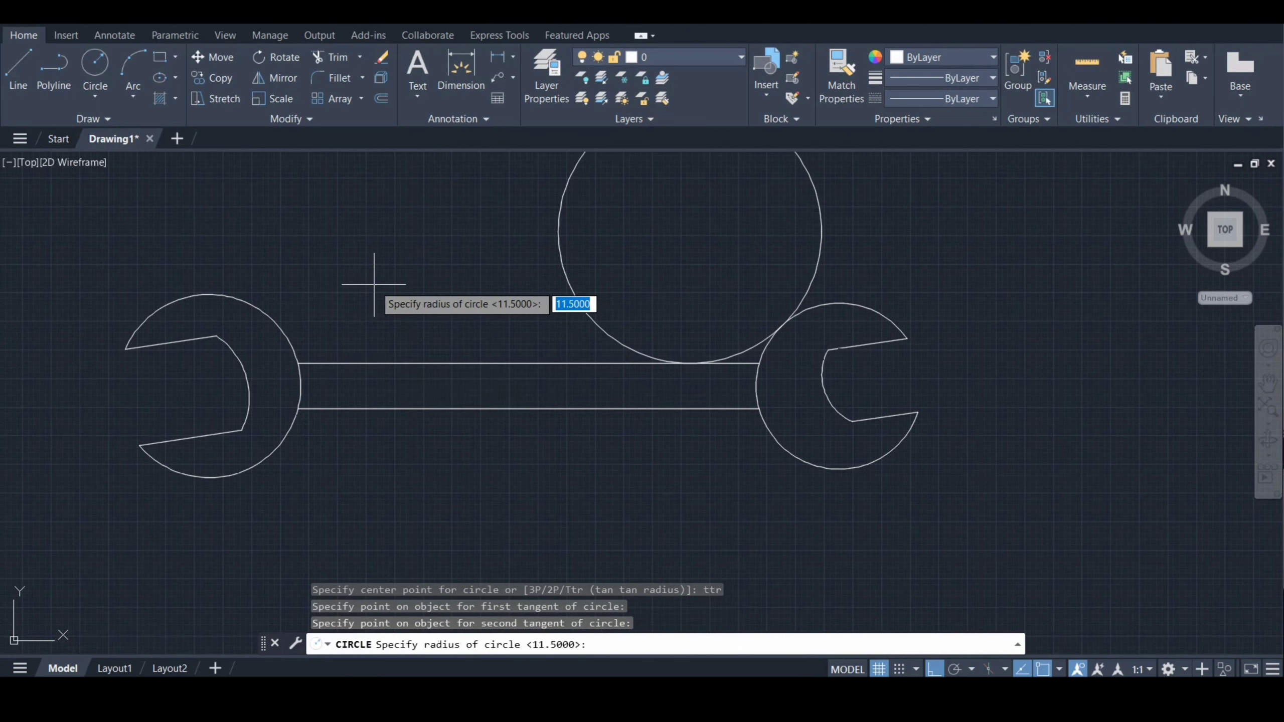
{"action": "type", "text": "23.5"}
{"action": "key", "text": "Return"}
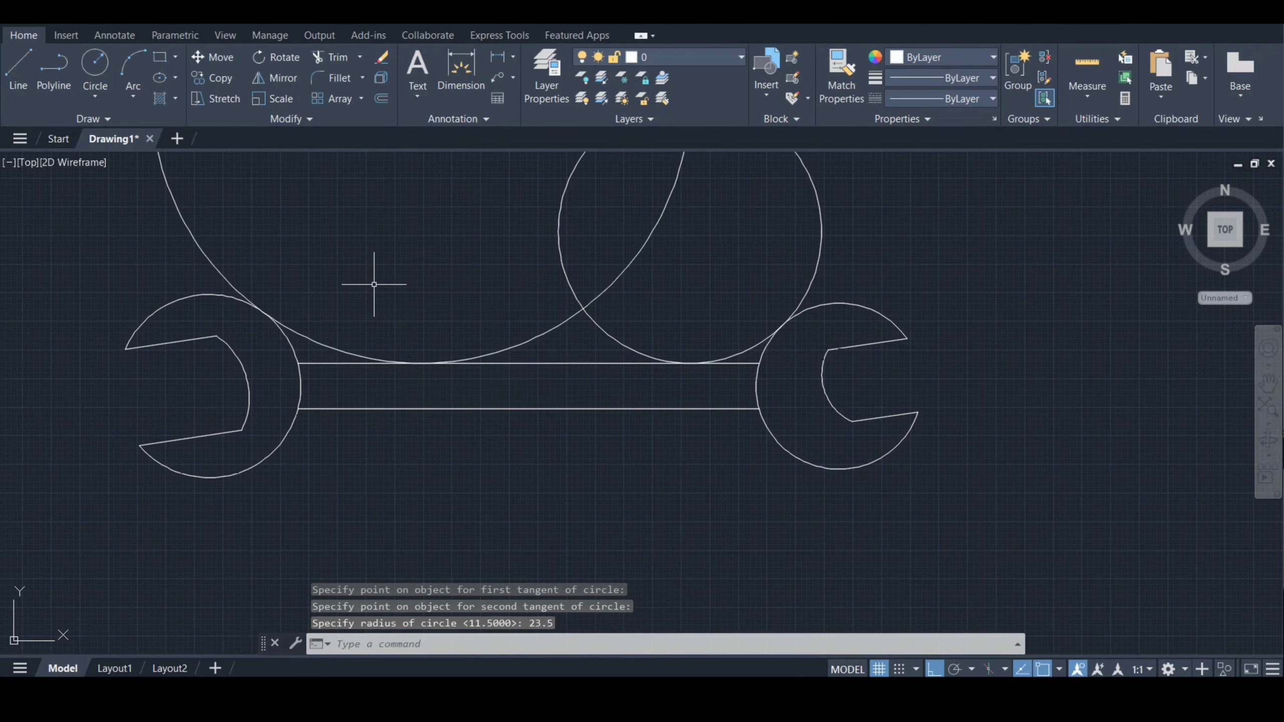
Trim both tangent circles above the handle, keeping only the blend arcs between each head and the upper handle line.
{"action": "type", "text": "tr"}
{"action": "key", "text": "Return"}
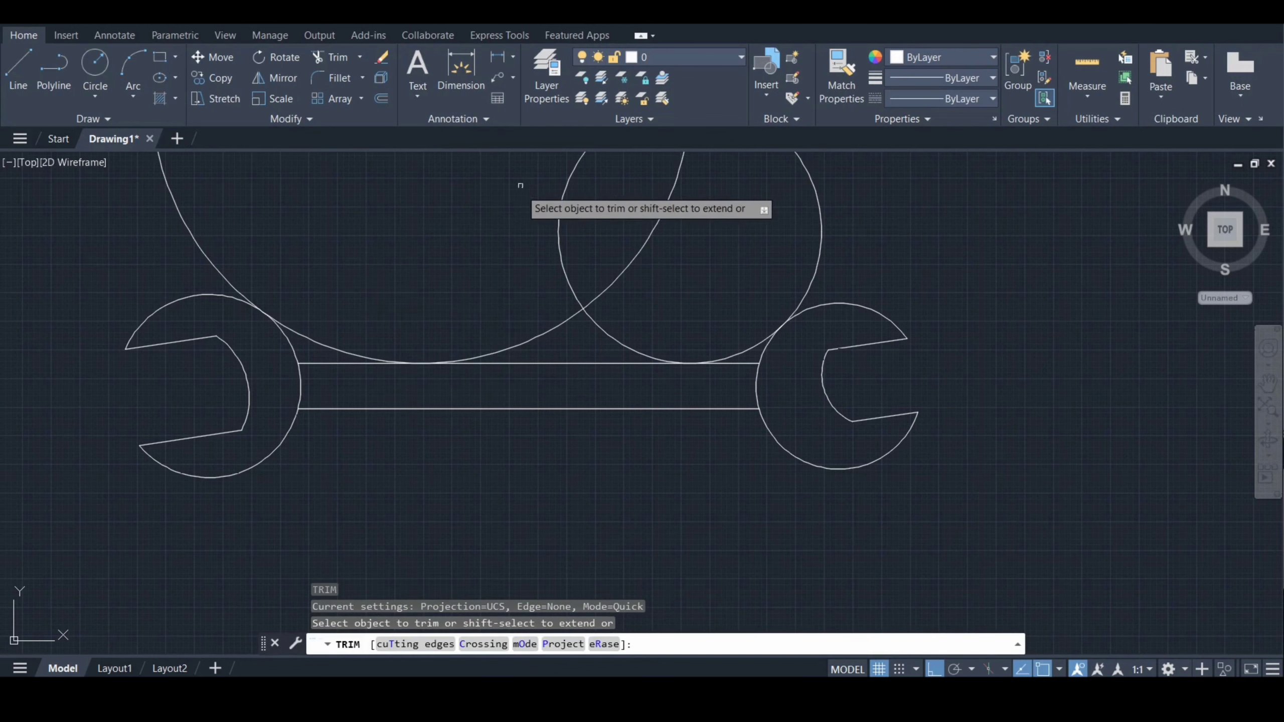
{"action": "left_click", "coordinate": [560, 203]}
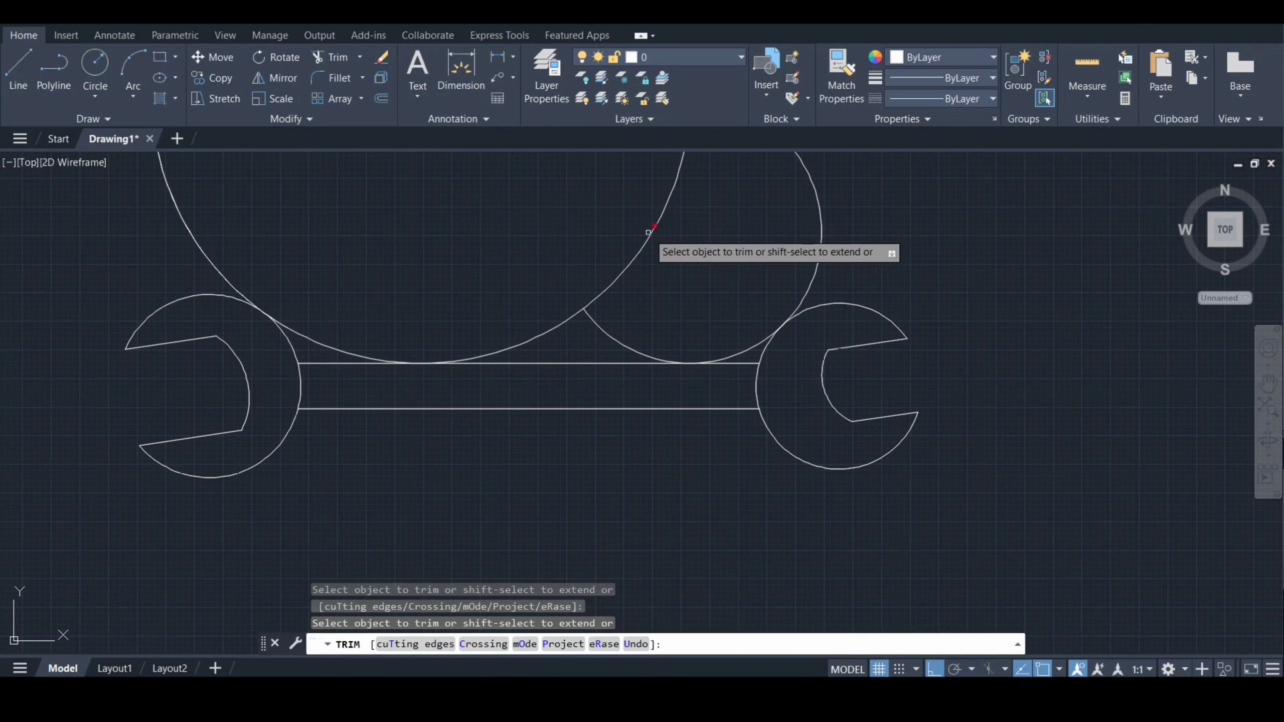
{"action": "left_click", "coordinate": [652, 231]}
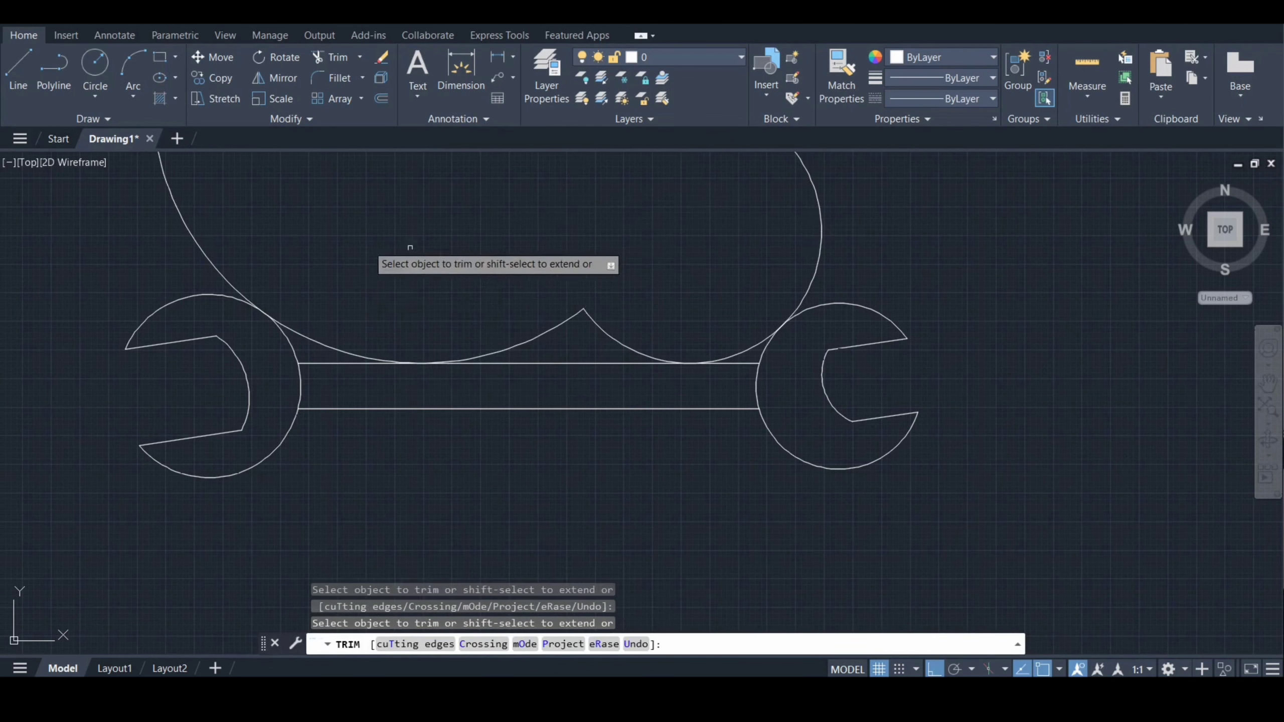
{"action": "left_click", "coordinate": [204, 244]}
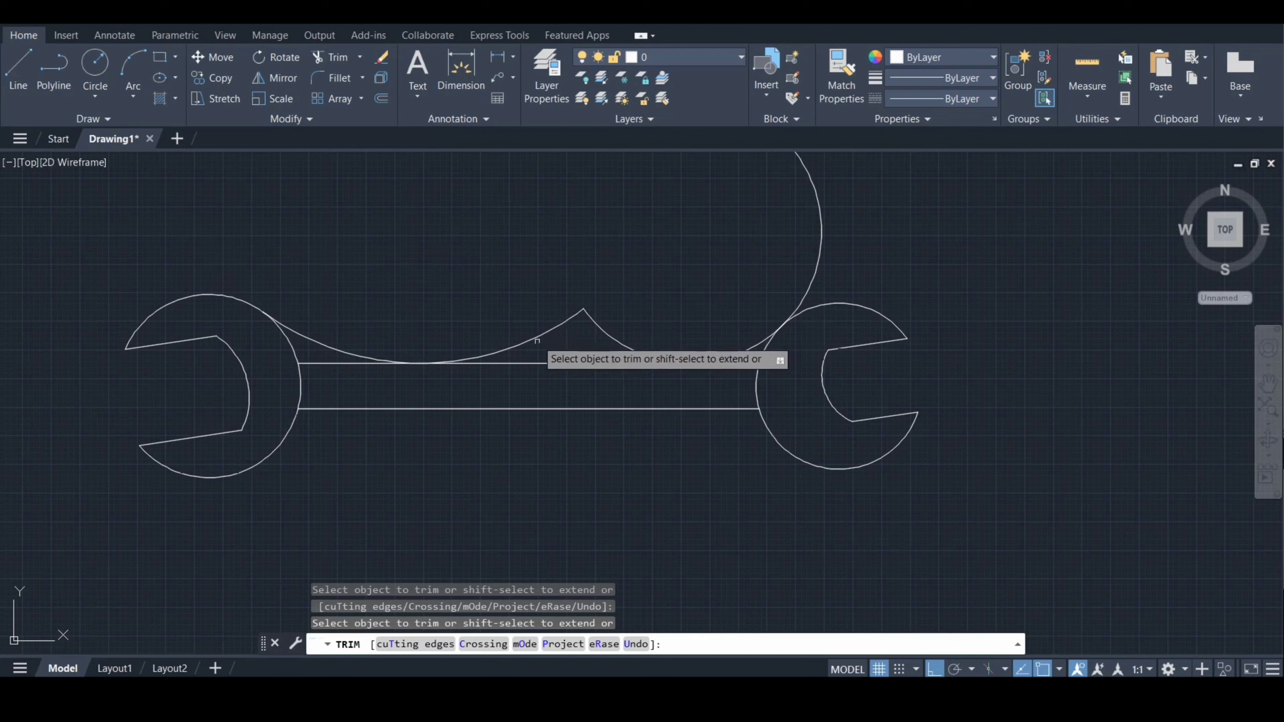
{"action": "left_click", "coordinate": [536, 337]}
{"action": "left_click", "coordinate": [601, 326]}
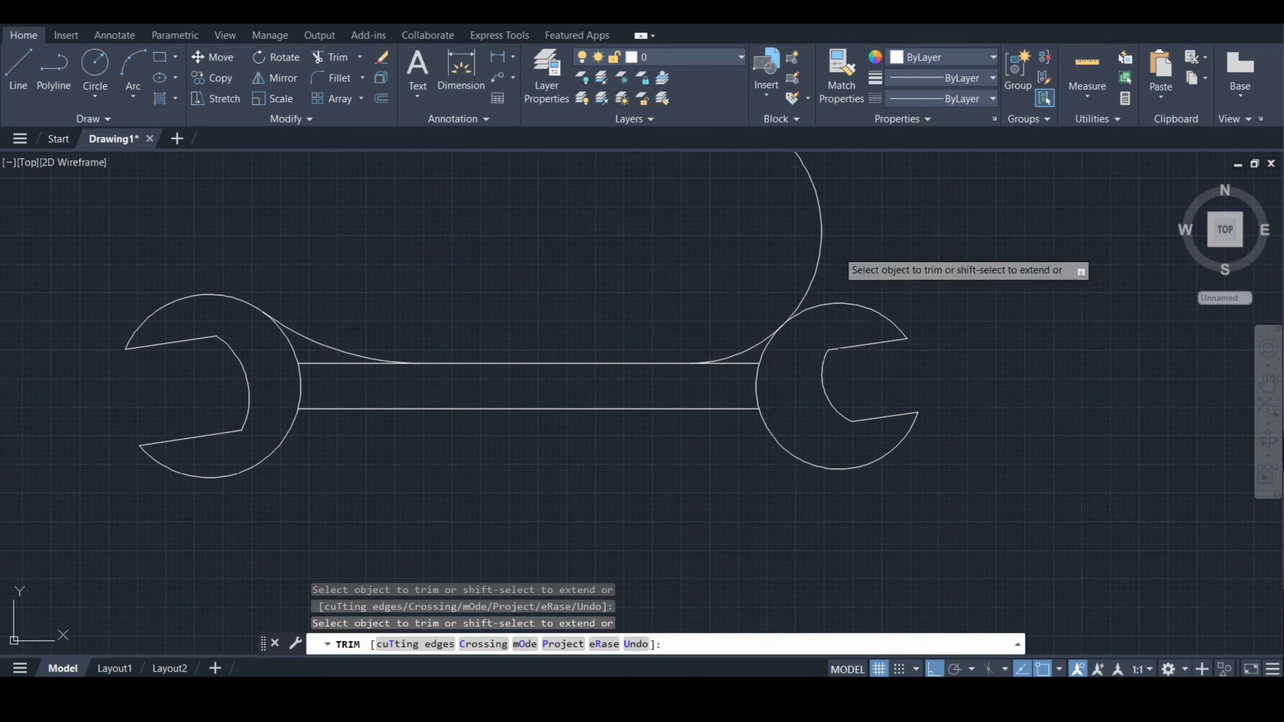
{"action": "left_click", "coordinate": [818, 243]}
{"action": "left_click", "coordinate": [818, 243]}
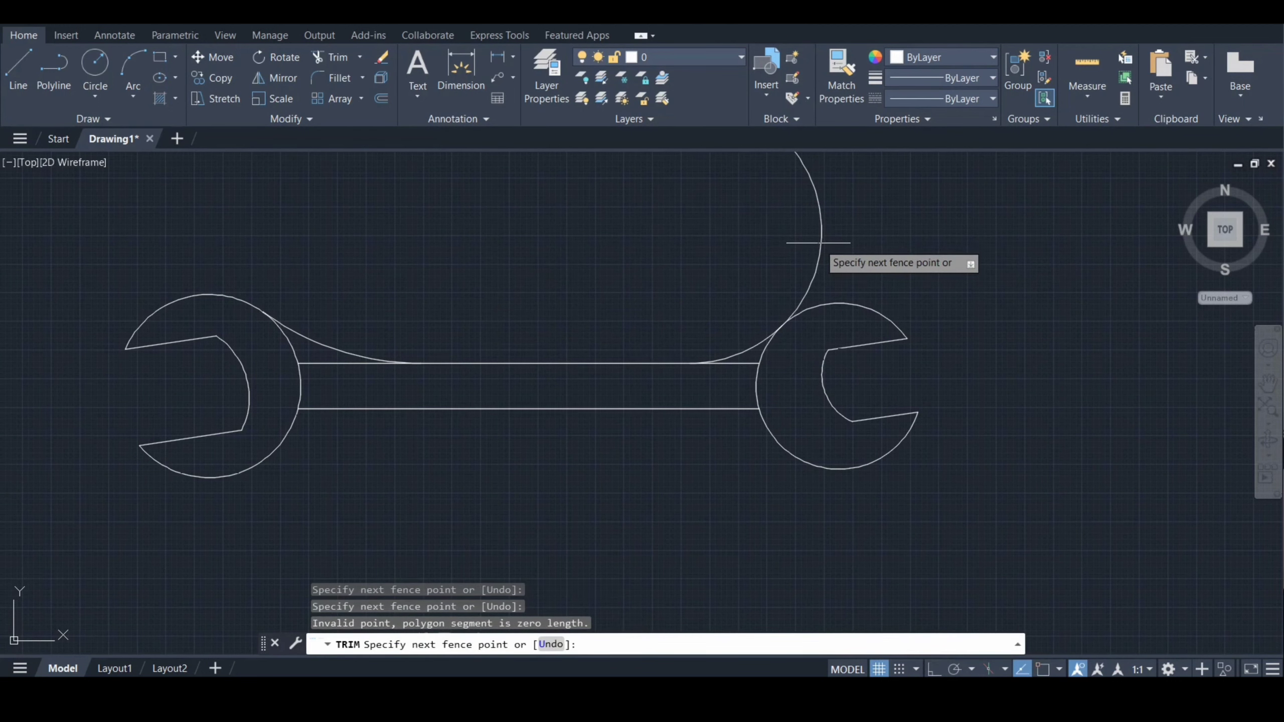
{"action": "key", "text": "Return"}
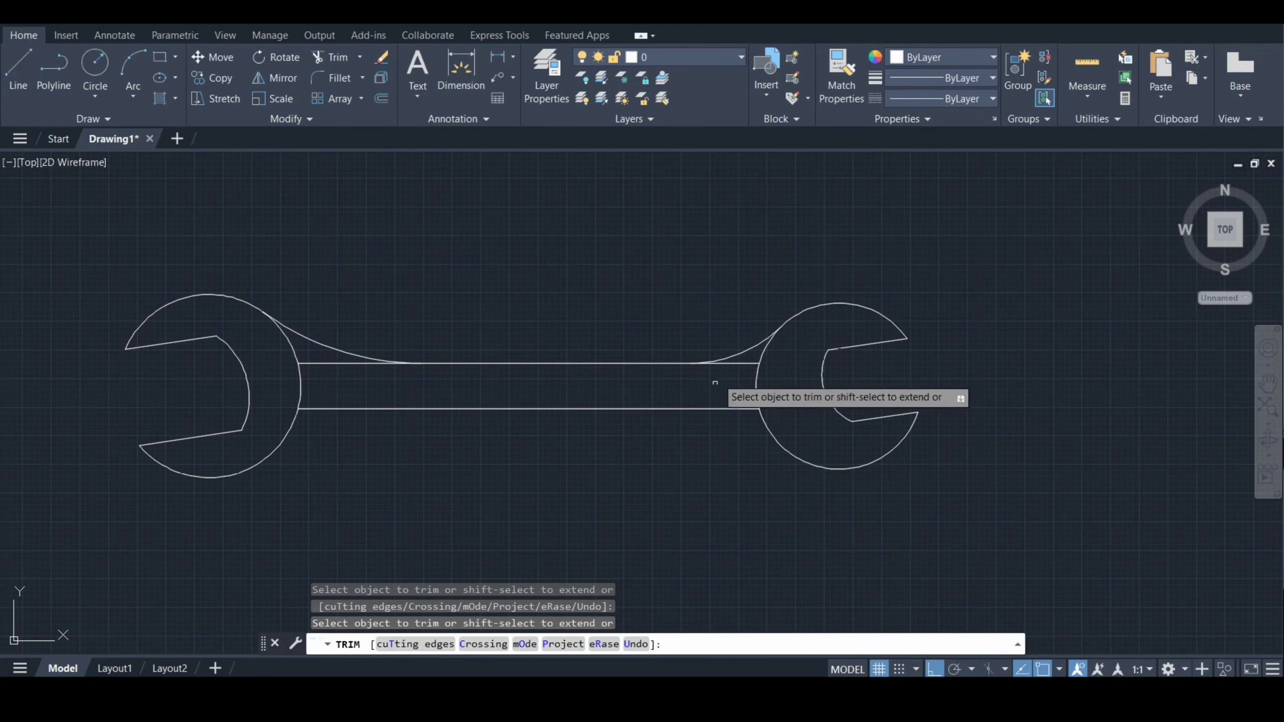
Trim the two ends of the upper handle line that lie beneath the blend arcs.
{"action": "left_click", "coordinate": [732, 366]}
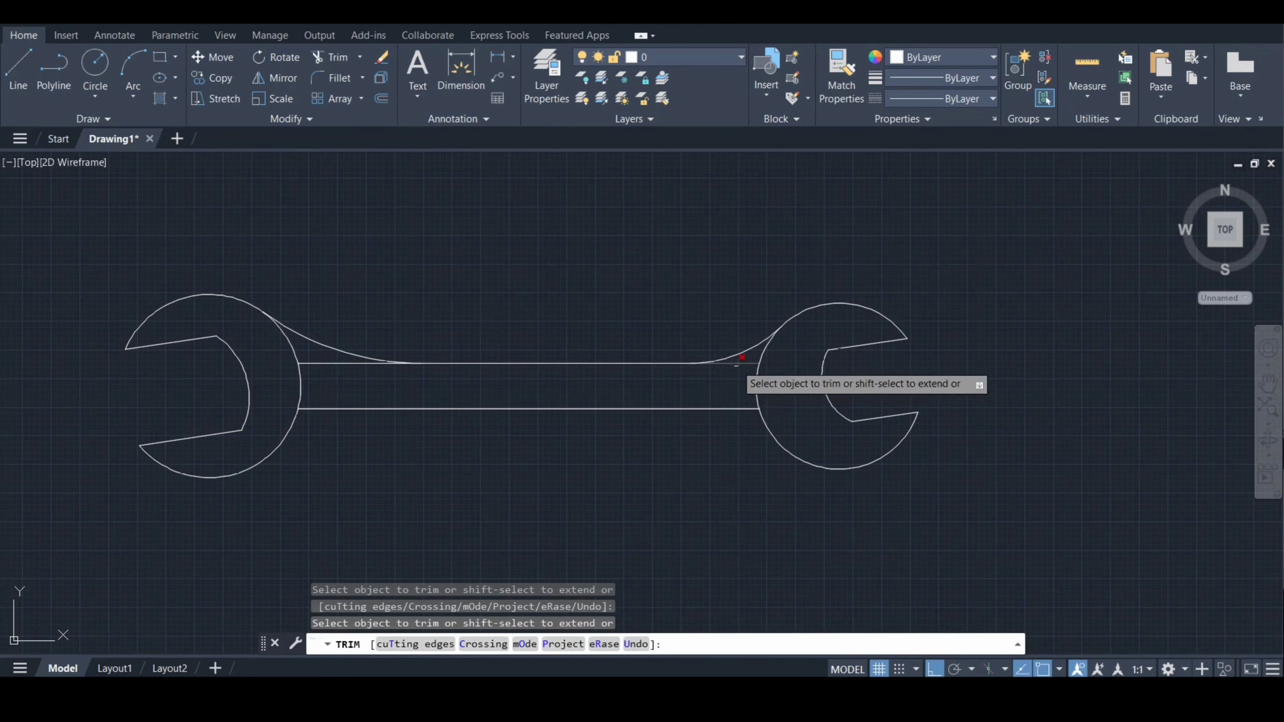
{"action": "left_click", "coordinate": [350, 359]}
{"action": "key", "text": "Return"}
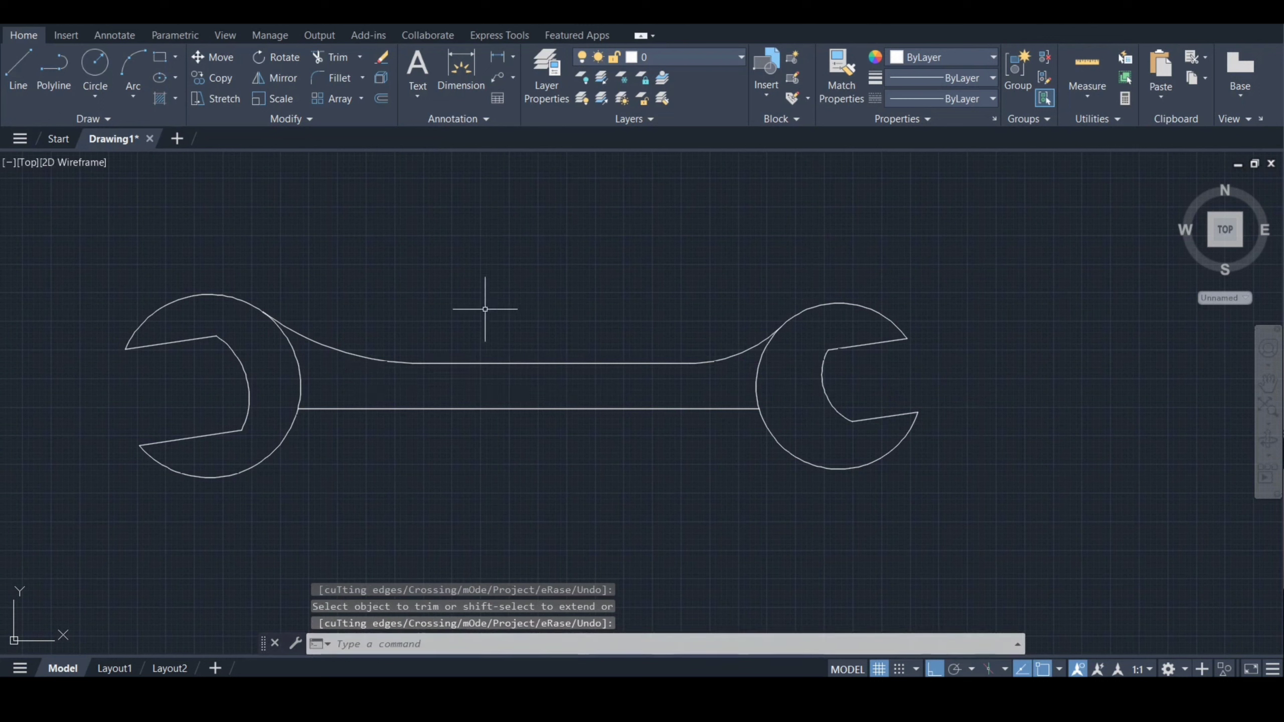
Mirror both upper blend arcs about the horizontal line through the right head's centre, keeping the source objects.
{"action": "key", "text": "Return"}
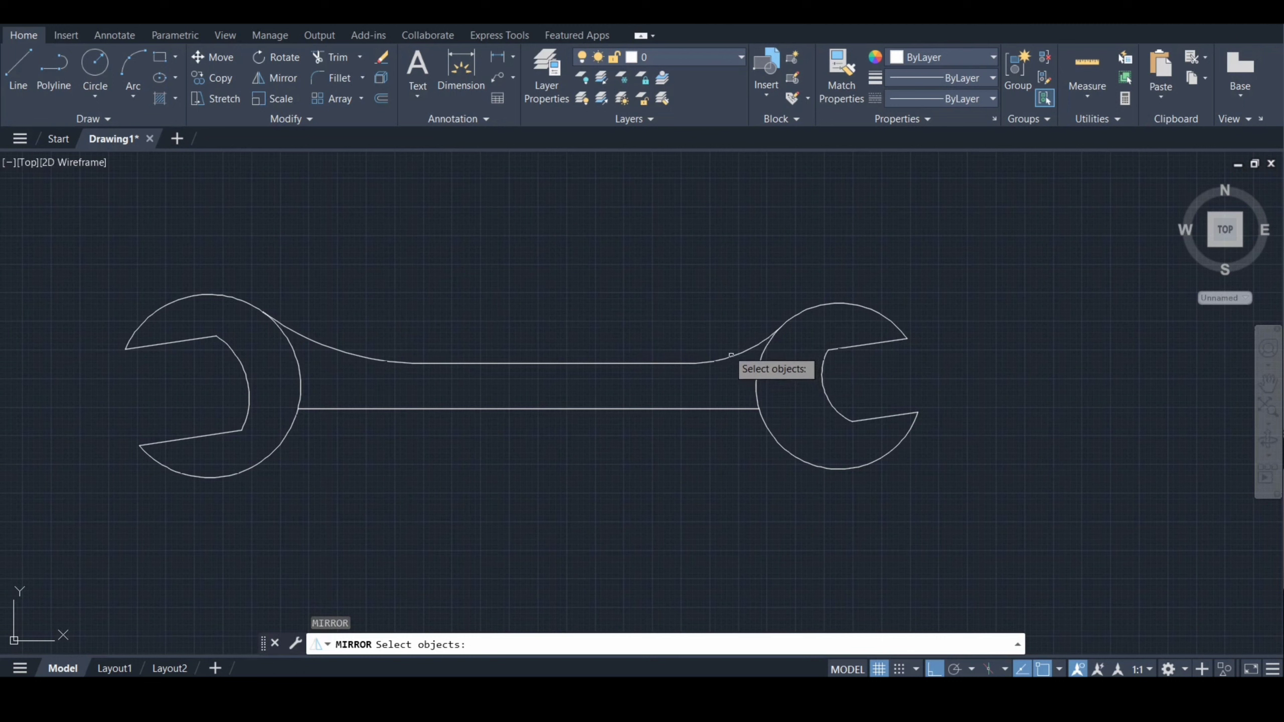
{"action": "left_click", "coordinate": [729, 357]}
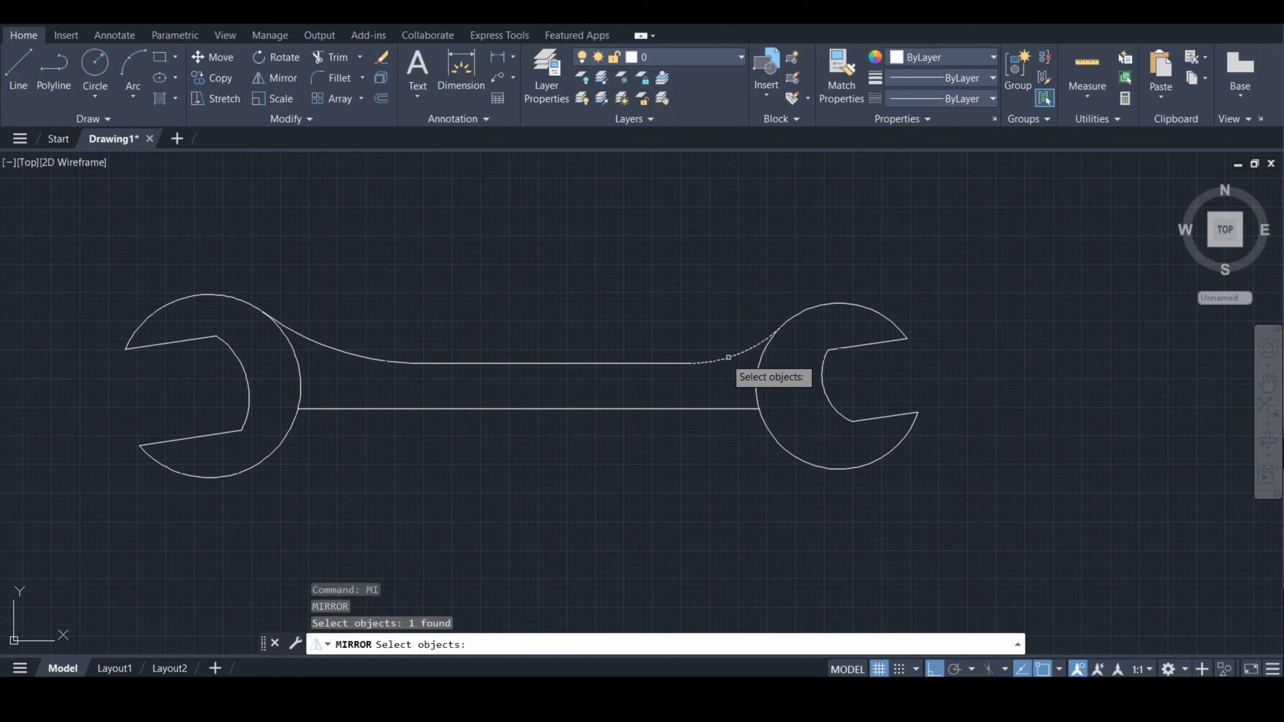
{"action": "left_click", "coordinate": [325, 346]}
{"action": "key", "text": "Return"}
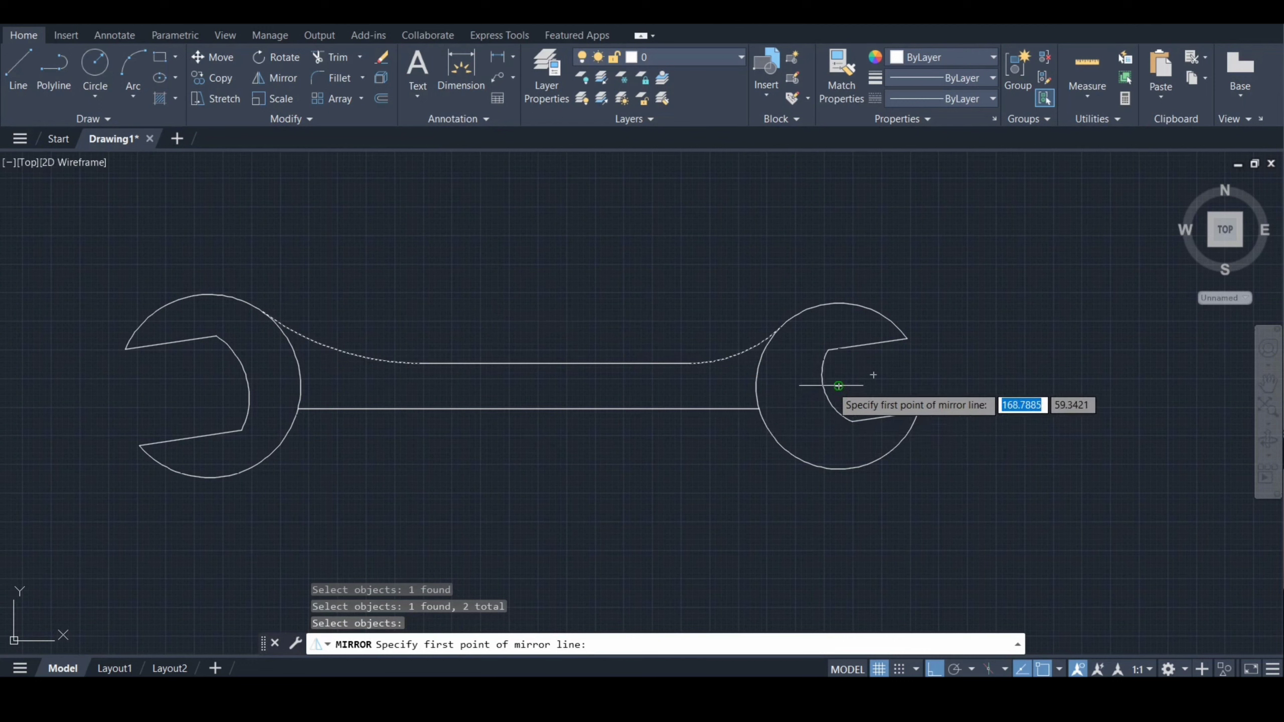
{"action": "left_click", "coordinate": [838, 385]}
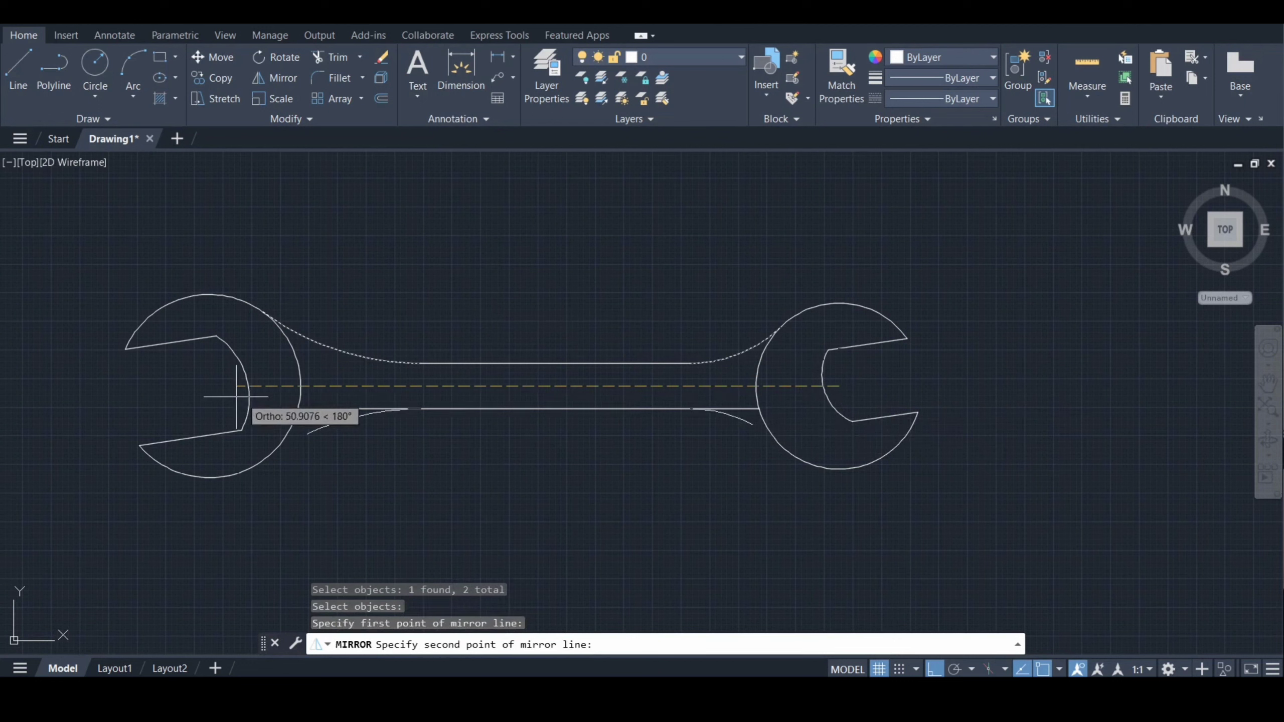
{"action": "left_click", "coordinate": [163, 389]}
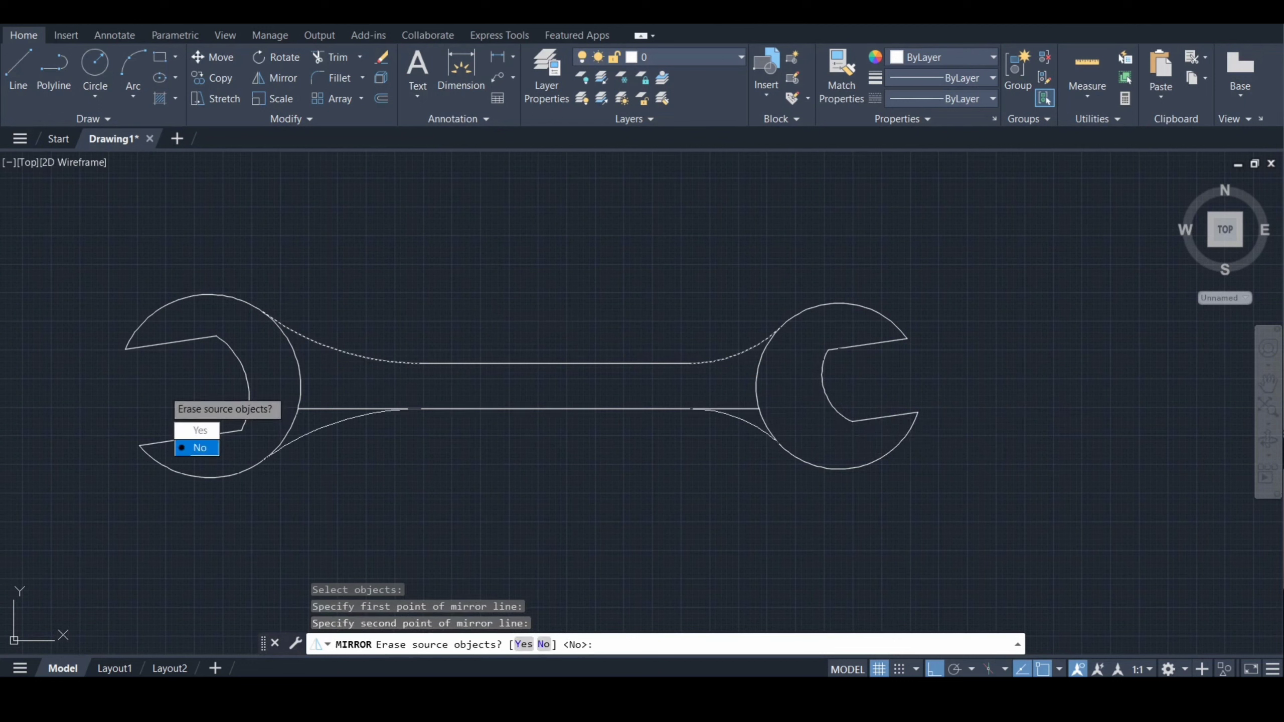
{"action": "key", "text": "Return"}
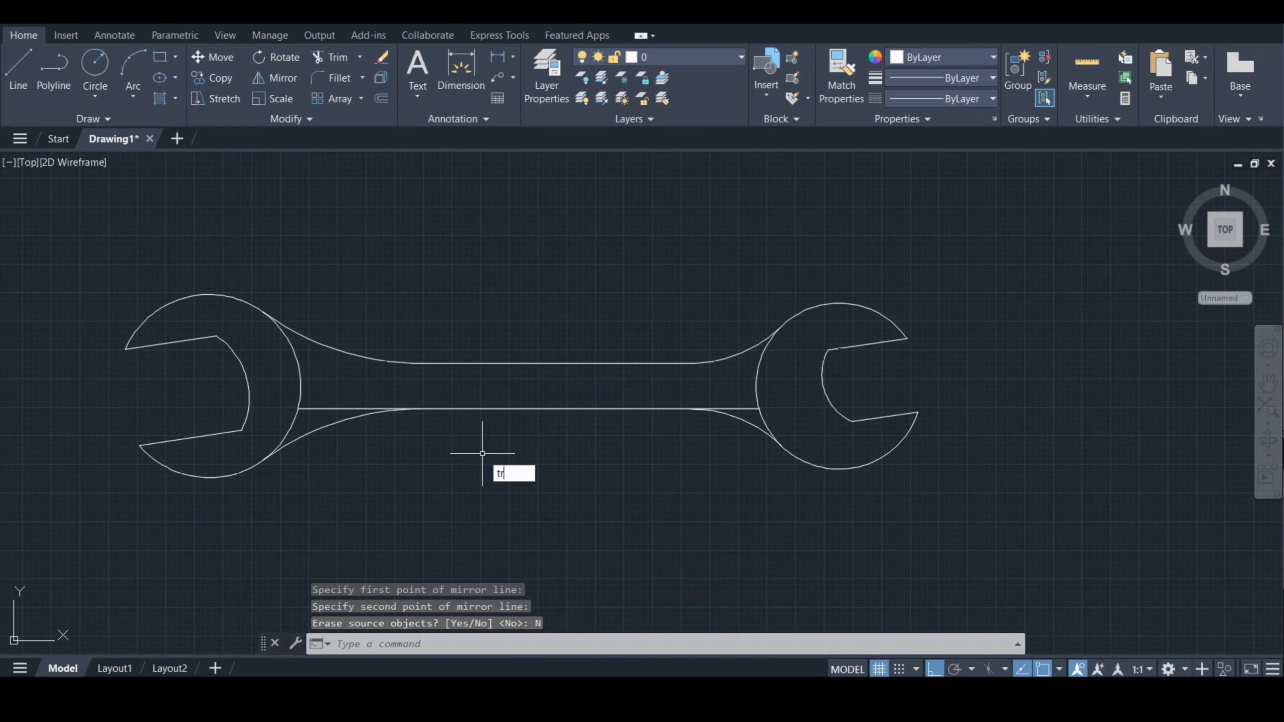
Trim the lower handle line's ends between the mirrored arcs and the heads, and join all the outline objects into polylines.
{"action": "type", "text": "tr"}
{"action": "key", "text": "Return"}
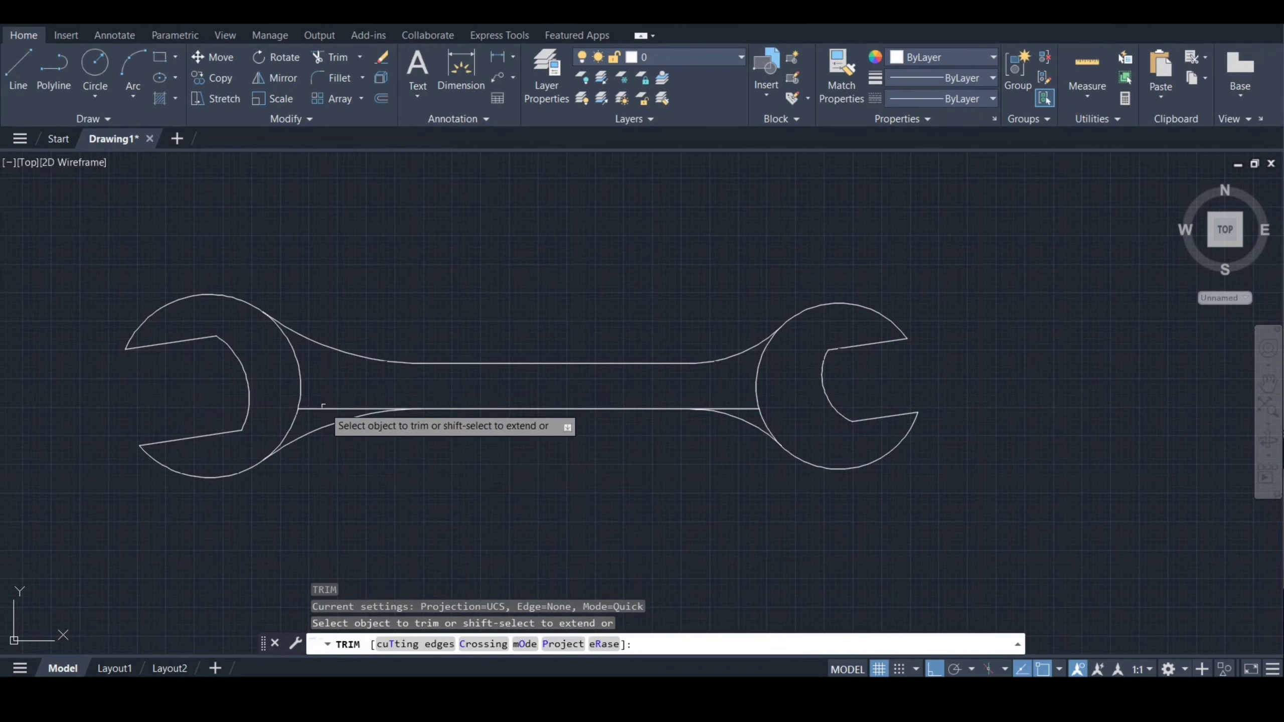
{"action": "left_click", "coordinate": [324, 407]}
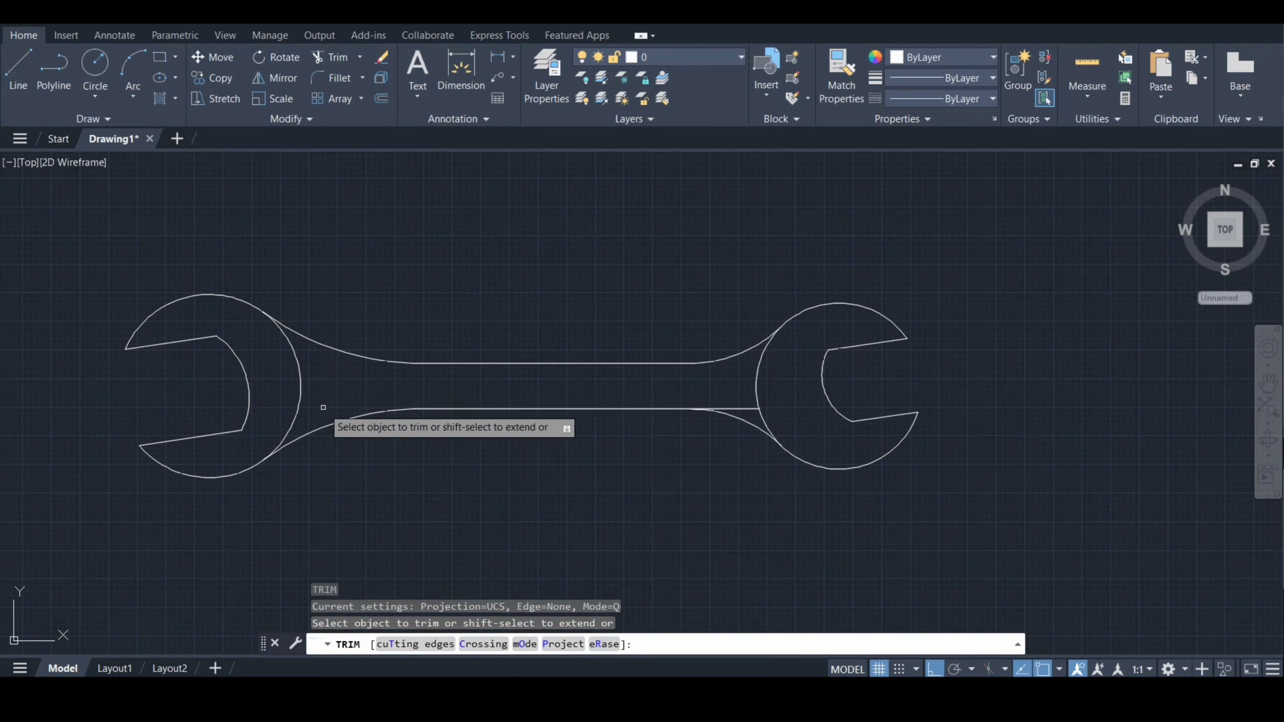
{"action": "left_click", "coordinate": [737, 409]}
{"action": "key", "text": "Return"}
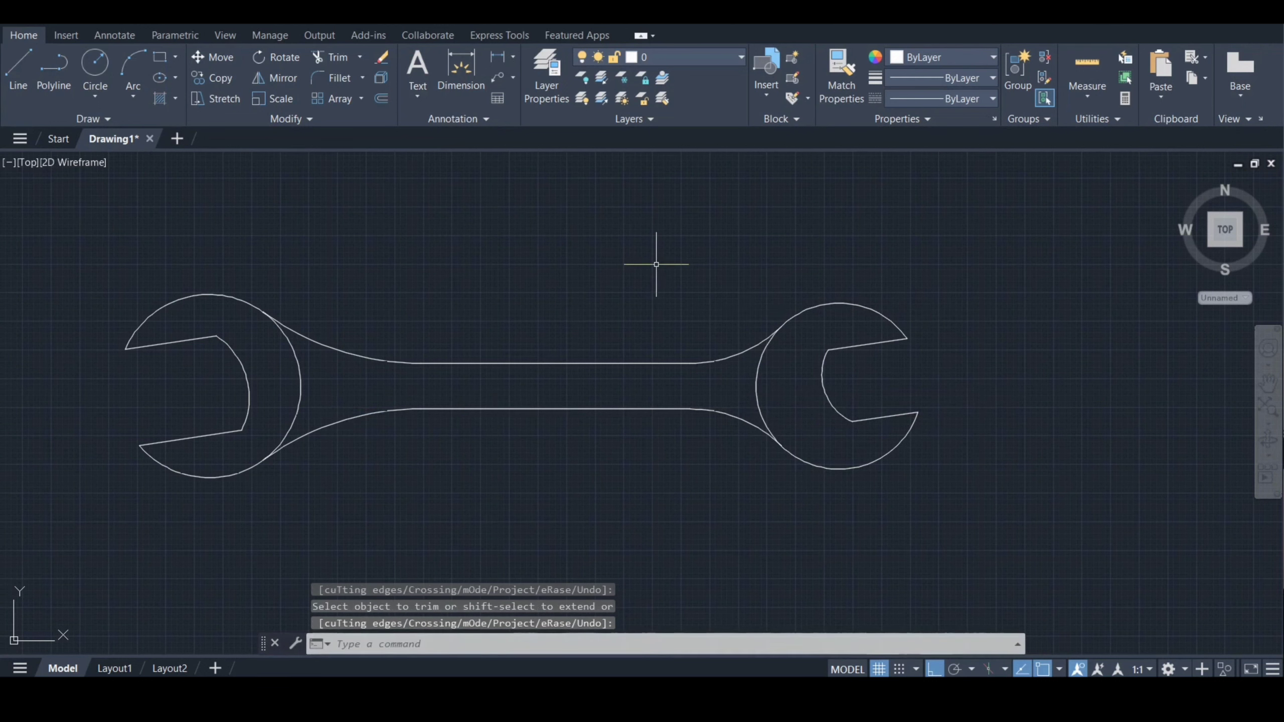
{"action": "key", "text": "ctrl+a"}
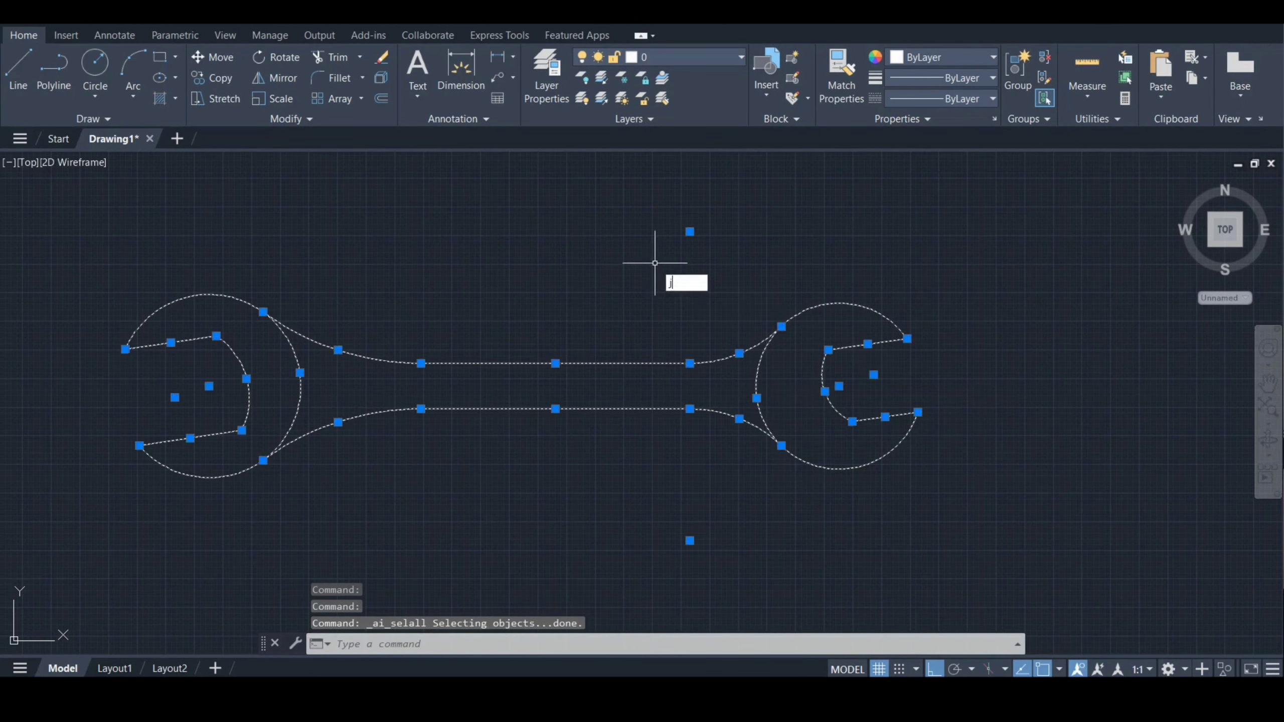
{"action": "key", "text": "Return"}
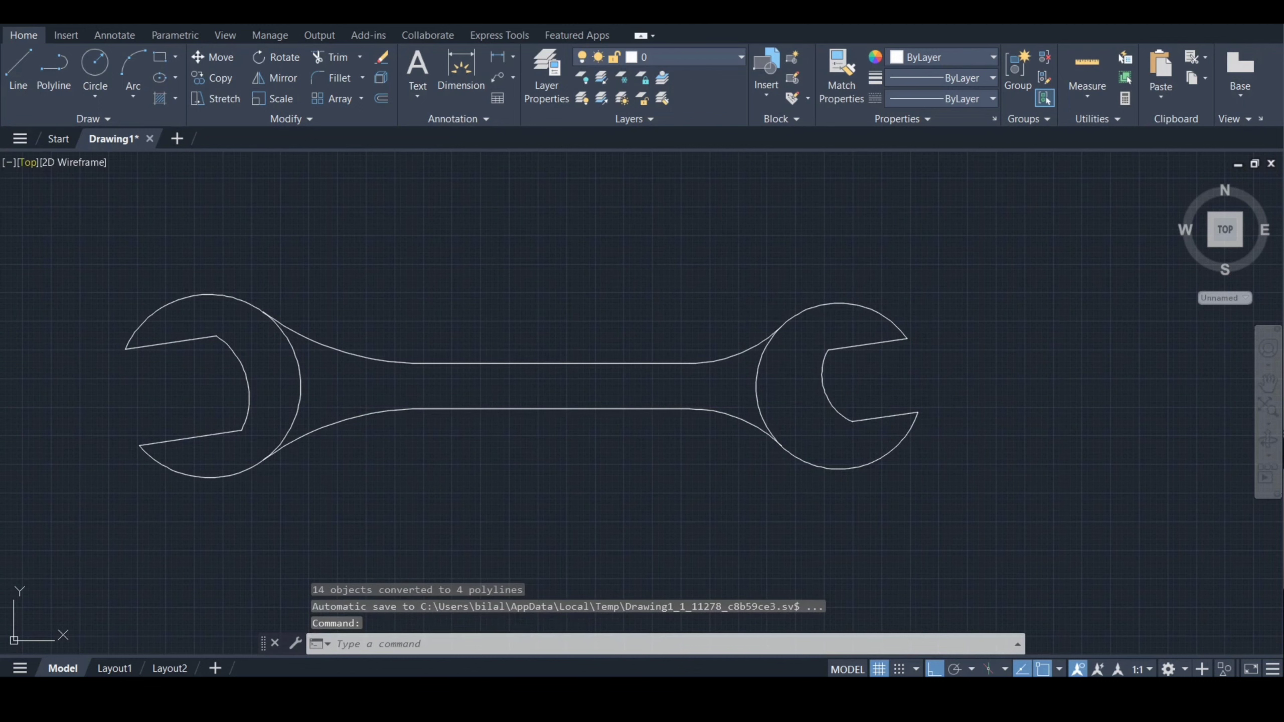
Switch the drawing to the SW Isometric view with the Realistic visual style.
{"action": "left_click", "coordinate": [30, 164]}
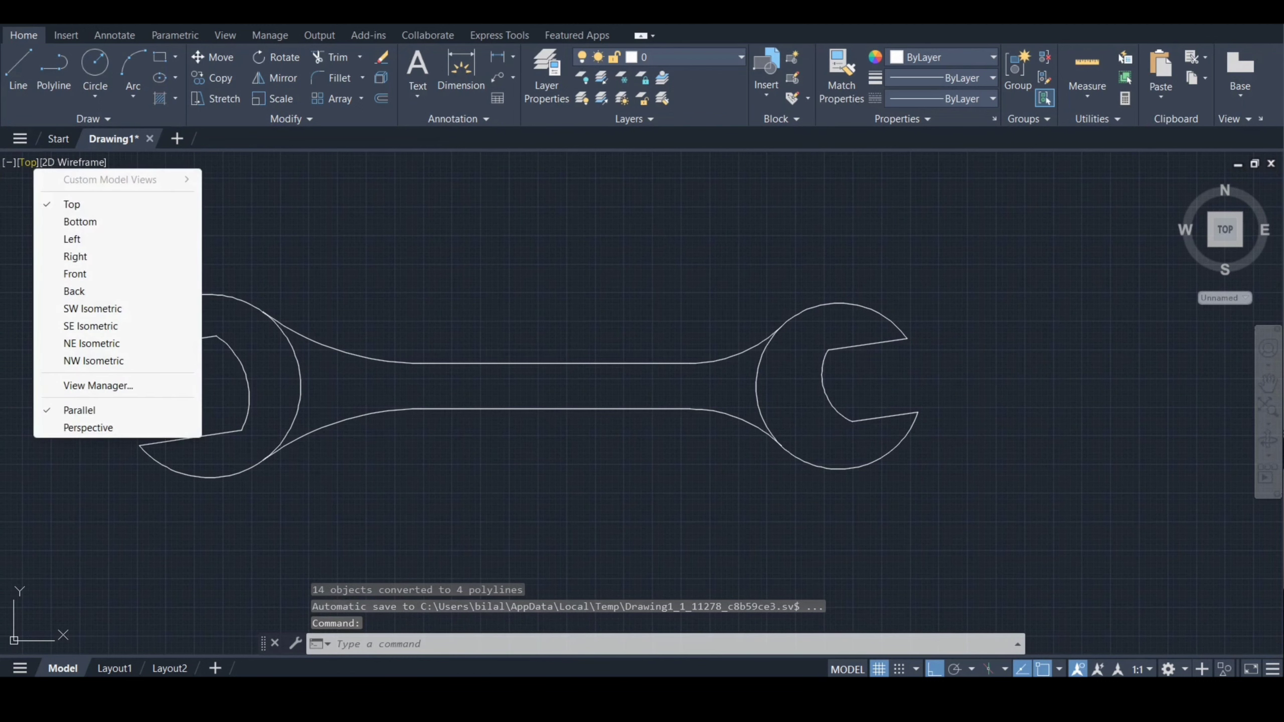
{"action": "left_click", "coordinate": [93, 309]}
{"action": "scroll", "coordinate": [464, 332], "scroll_direction": "down", "scroll_amount": 2}
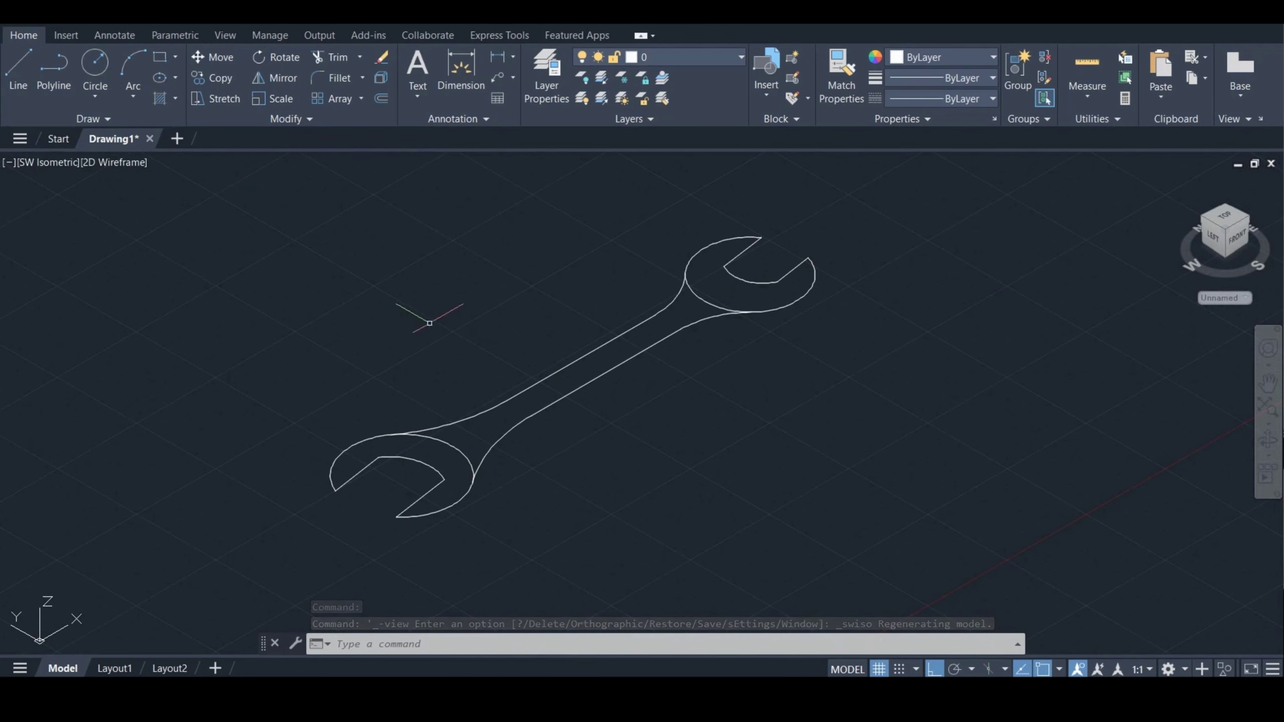
{"action": "left_click", "coordinate": [113, 162]}
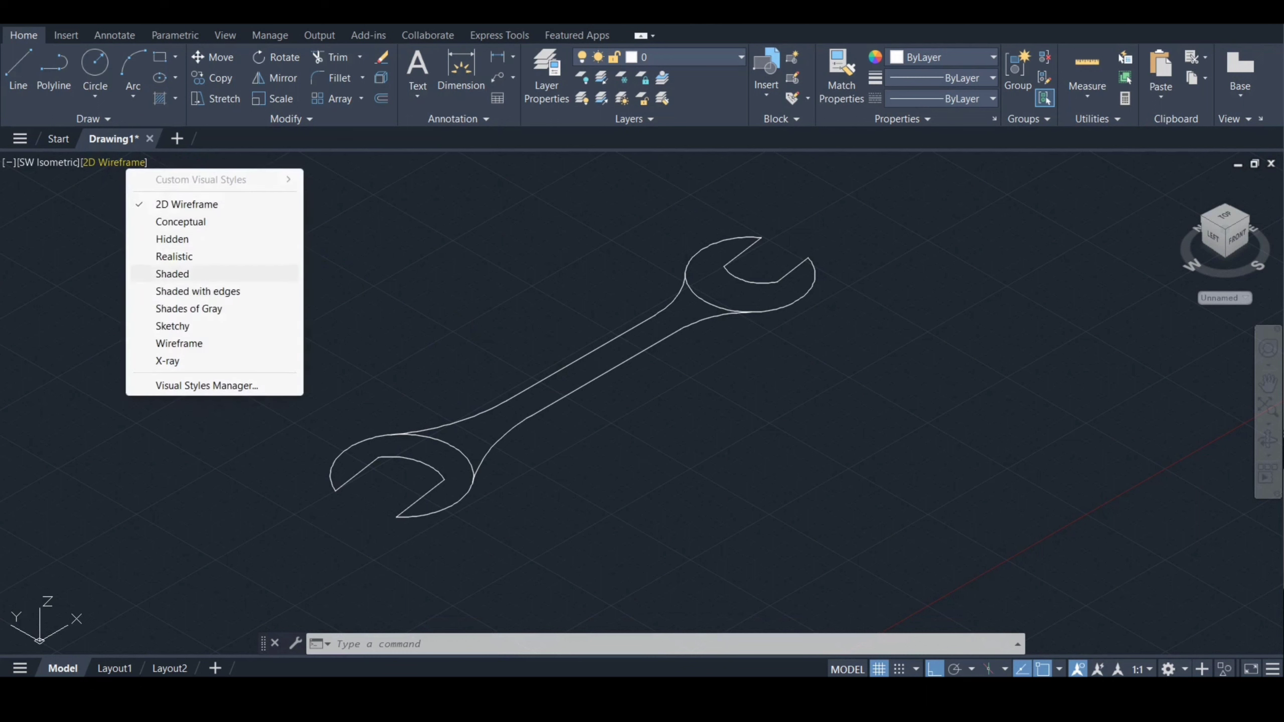
{"action": "left_click", "coordinate": [172, 256]}
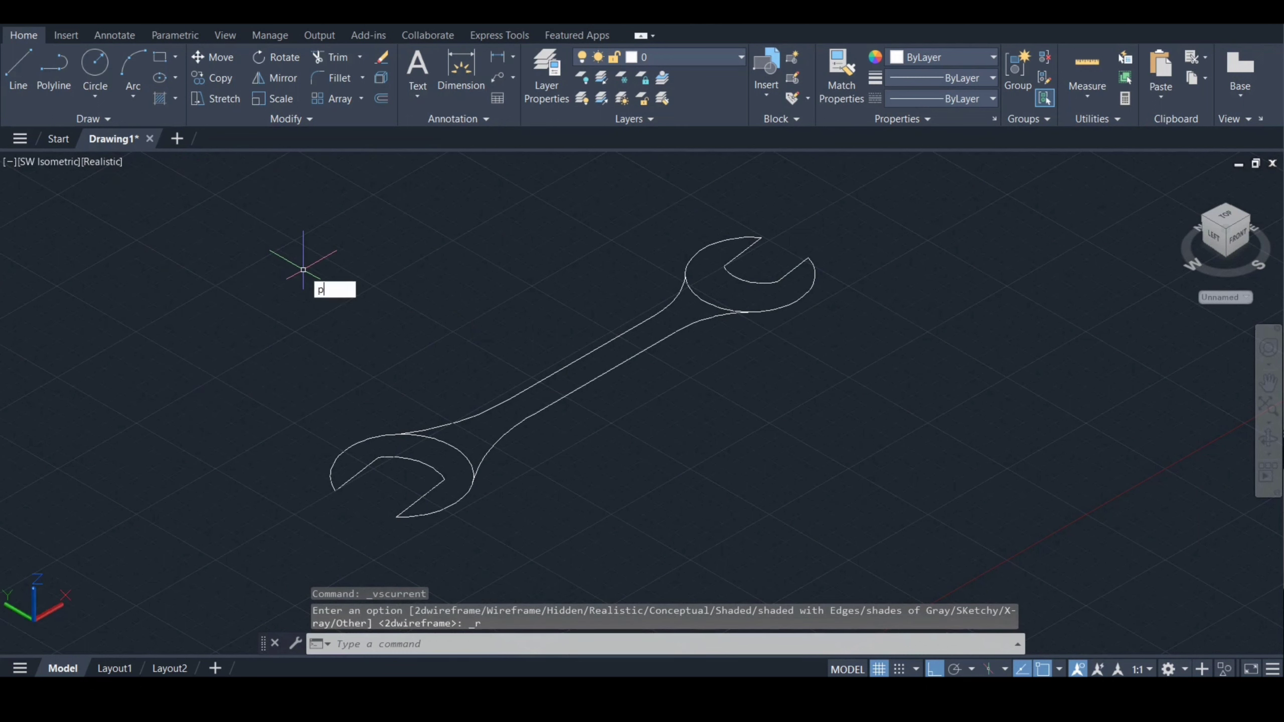
Presspull the handle area between the two heads upward by 0.75.
{"action": "key", "text": "Return"}
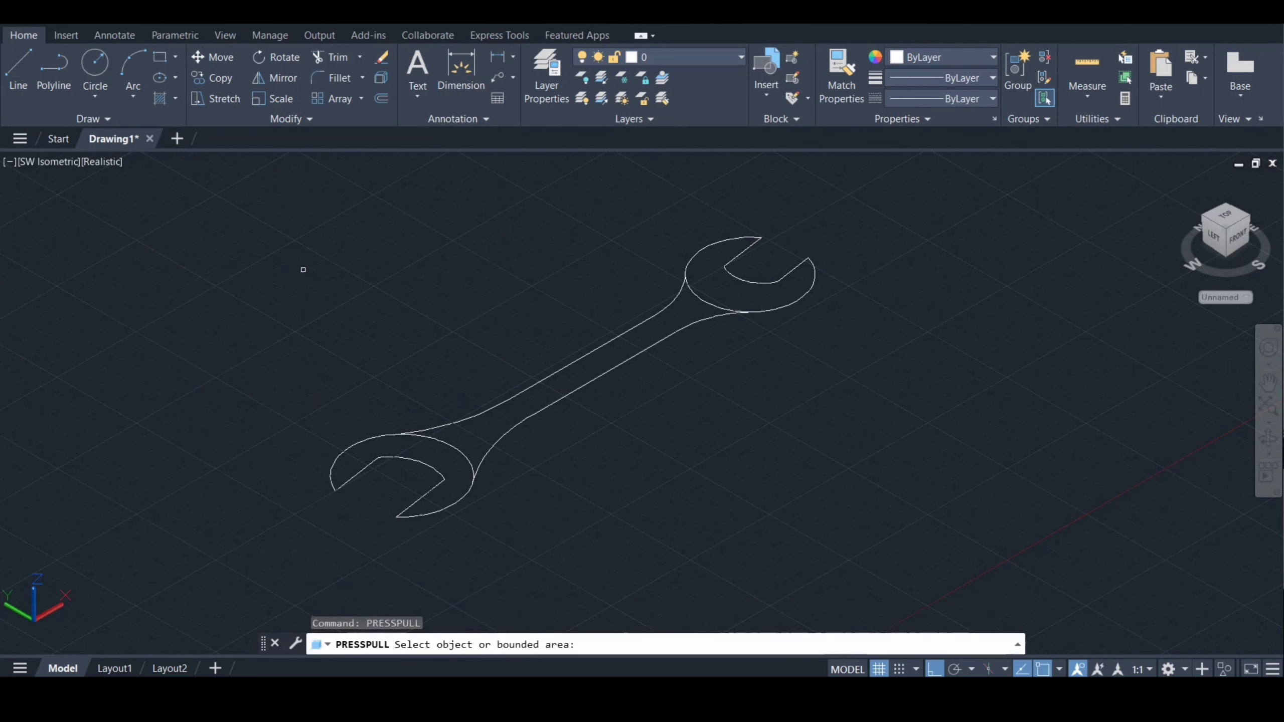
{"action": "left_click", "coordinate": [606, 367]}
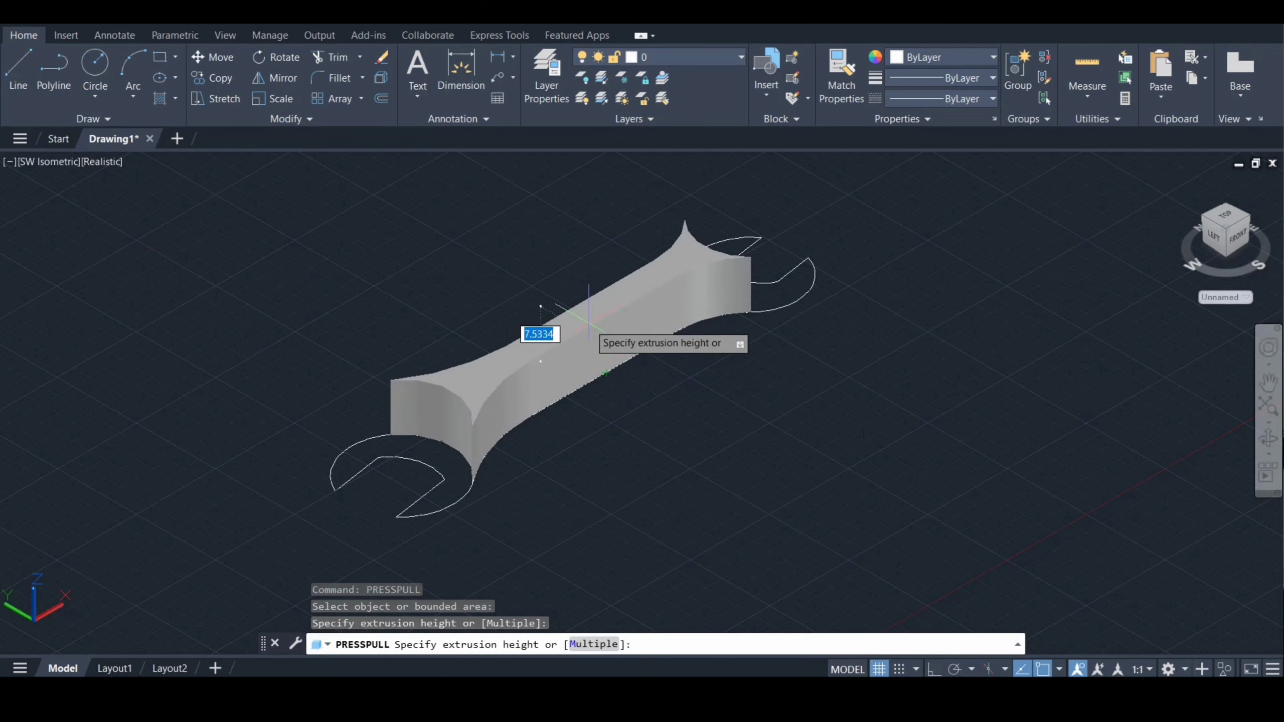
{"action": "type", "text": "0.75"}
{"action": "key", "text": "Return"}
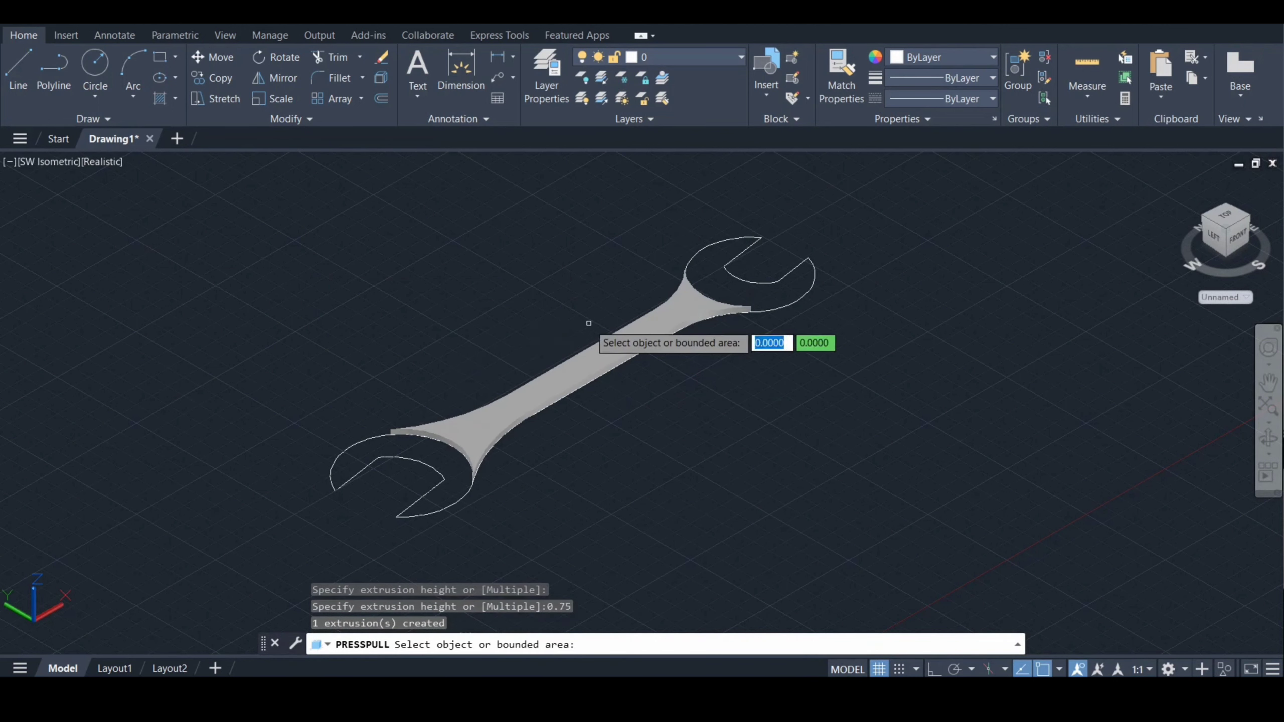
Presspull each of the two wrench head areas upward by 1.
{"action": "left_click", "coordinate": [411, 468]}
{"action": "type", "text": "1"}
{"action": "key", "text": "Return"}
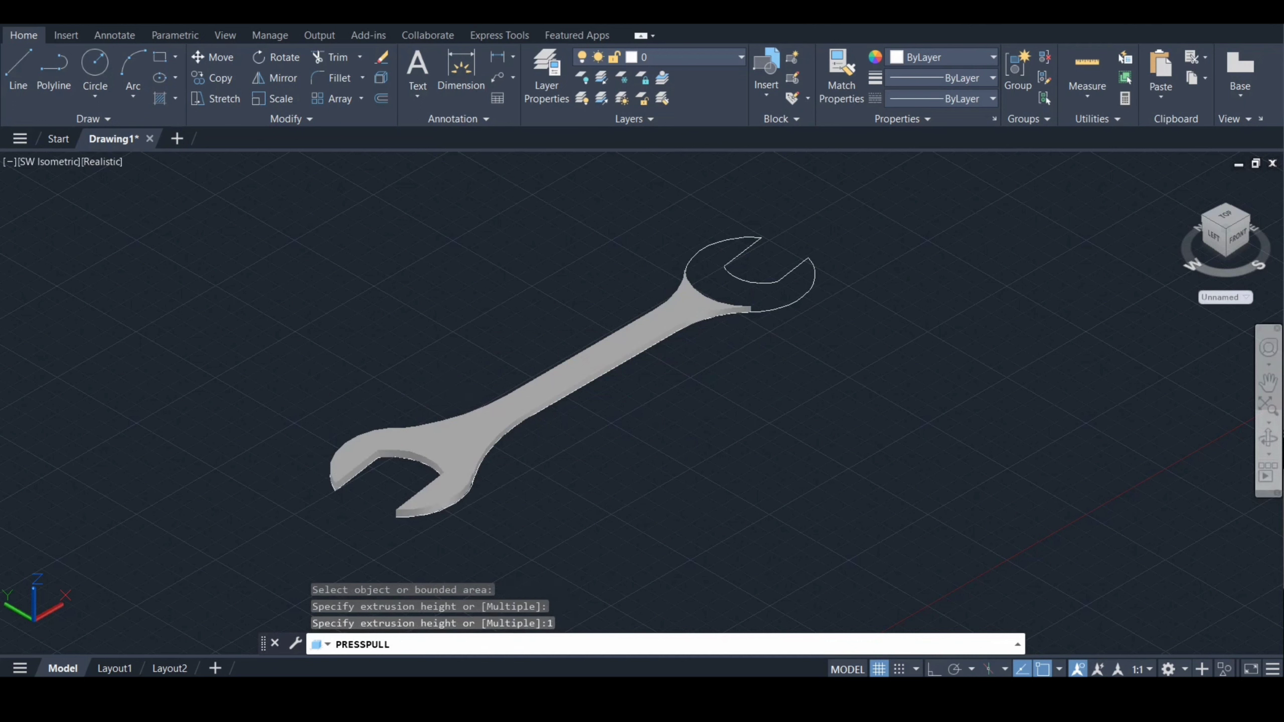
{"action": "left_click", "coordinate": [743, 281]}
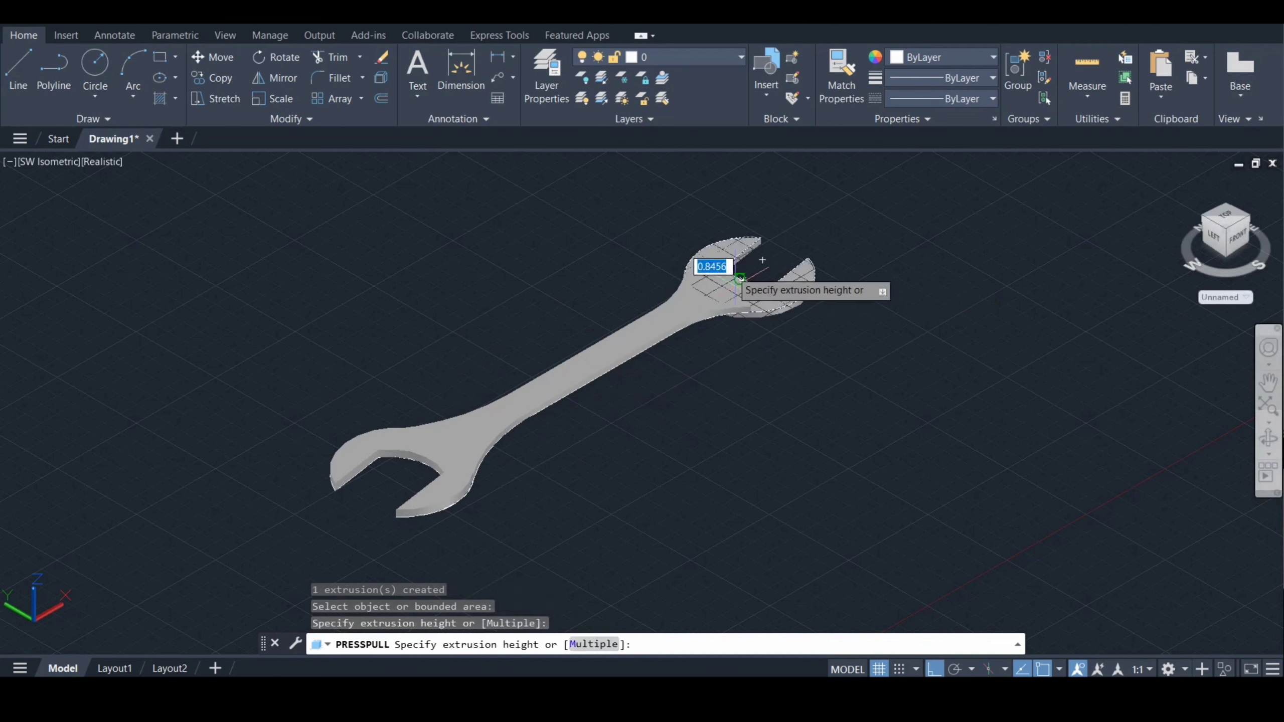
{"action": "type", "text": "1"}
{"action": "key", "text": "Return"}
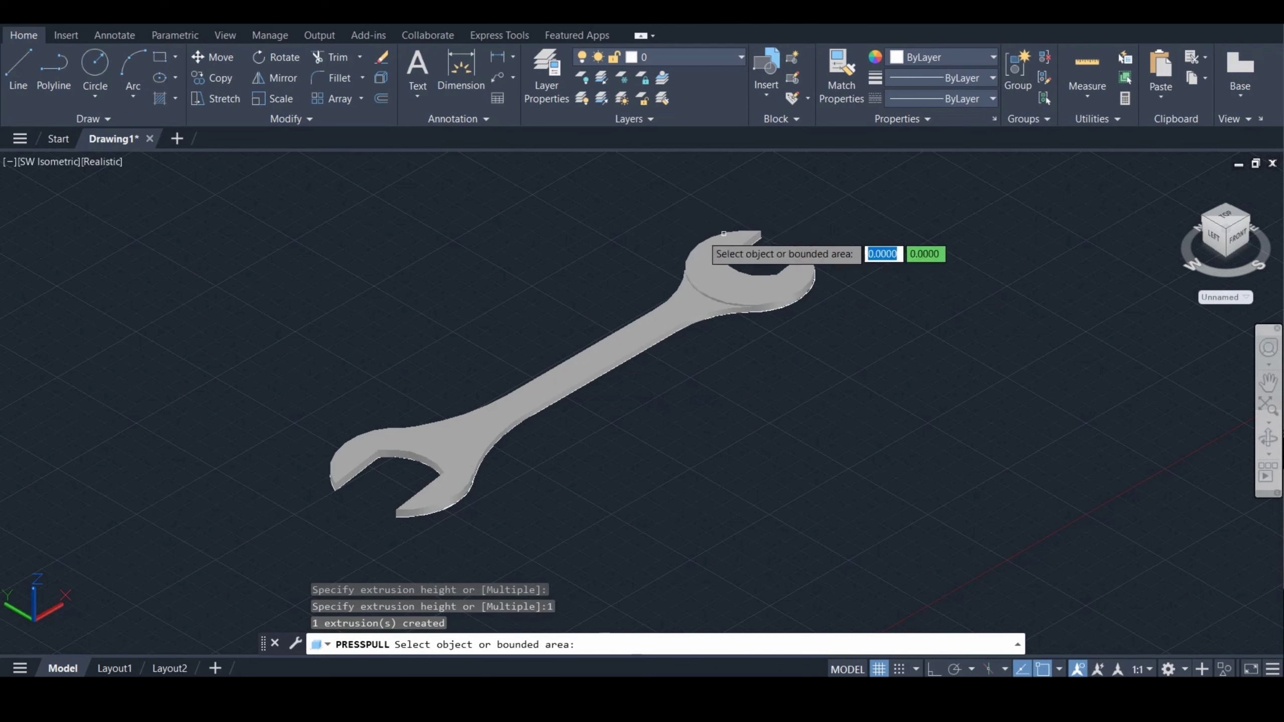
{"action": "key", "text": "Return"}
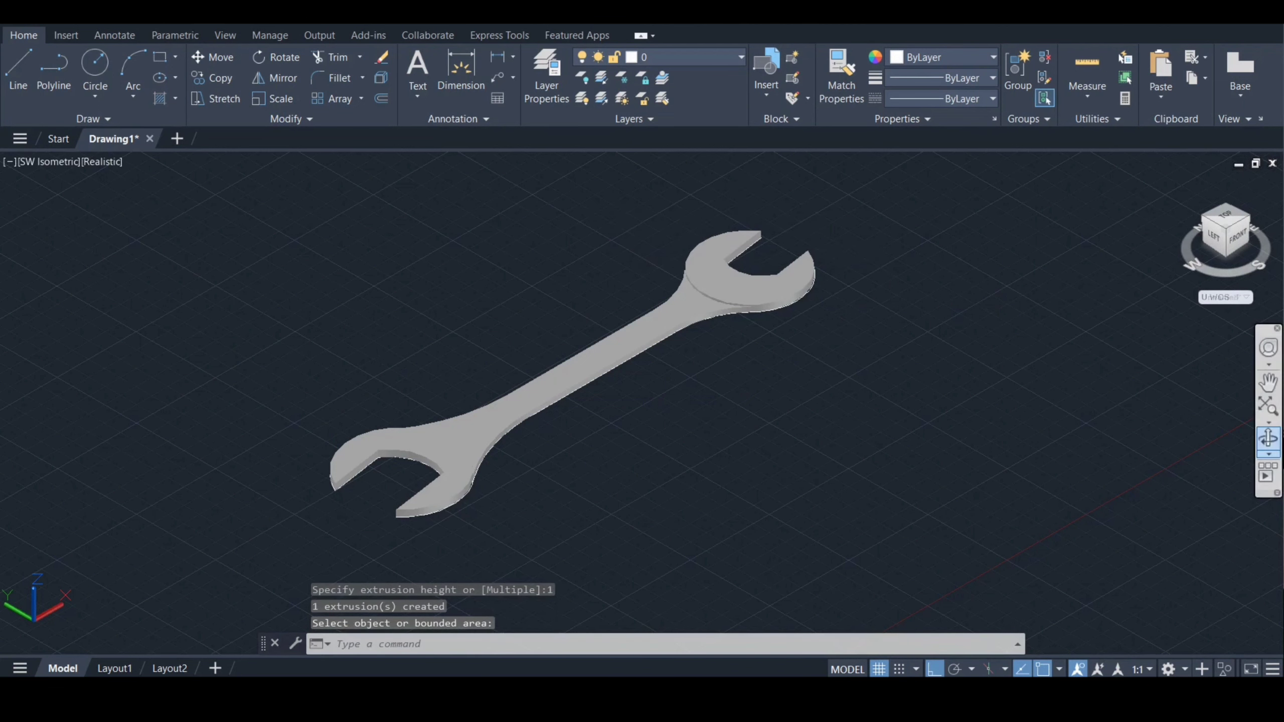
Orbit the model to a low angle that exposes the wrench's underside and turn off the grid.
{"action": "left_click", "coordinate": [1268, 437]}
{"action": "left_click_drag", "start_coordinate": [733, 456], "coordinate": [693, 344]}
{"action": "left_click_drag", "start_coordinate": [574, 373], "coordinate": [609, 326]}
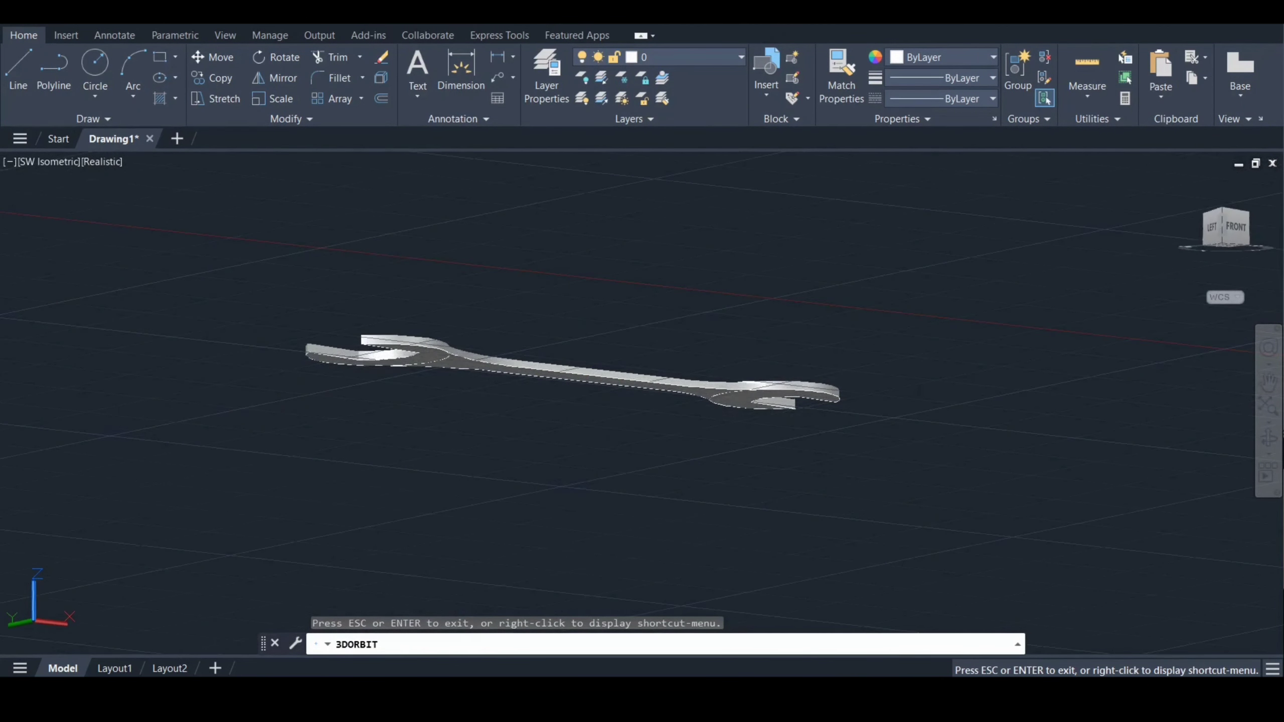
{"action": "key", "text": "Escape"}
{"action": "key", "text": "F7"}
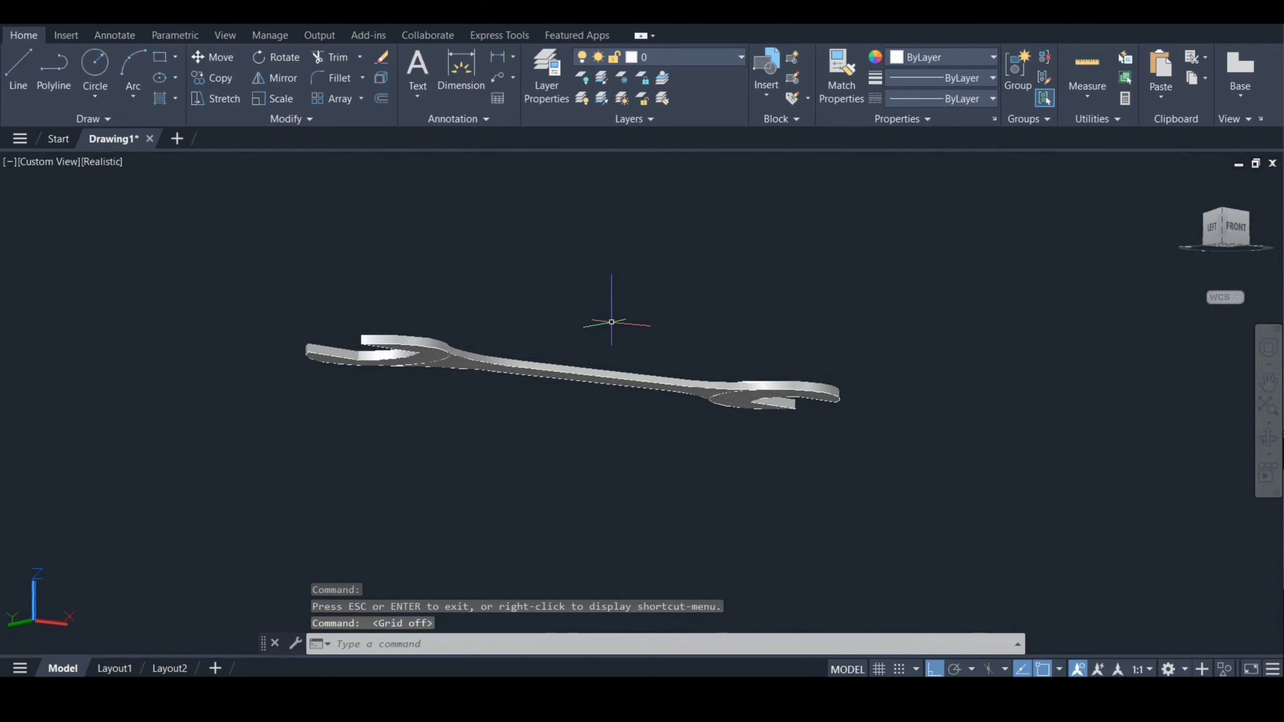
Presspull the underside of the handle area between the two heads downward by 0.75.
{"action": "key", "text": "Down"}
{"action": "key", "text": "Return"}
{"action": "scroll", "coordinate": [613, 322], "scroll_direction": "up", "scroll_amount": 3}
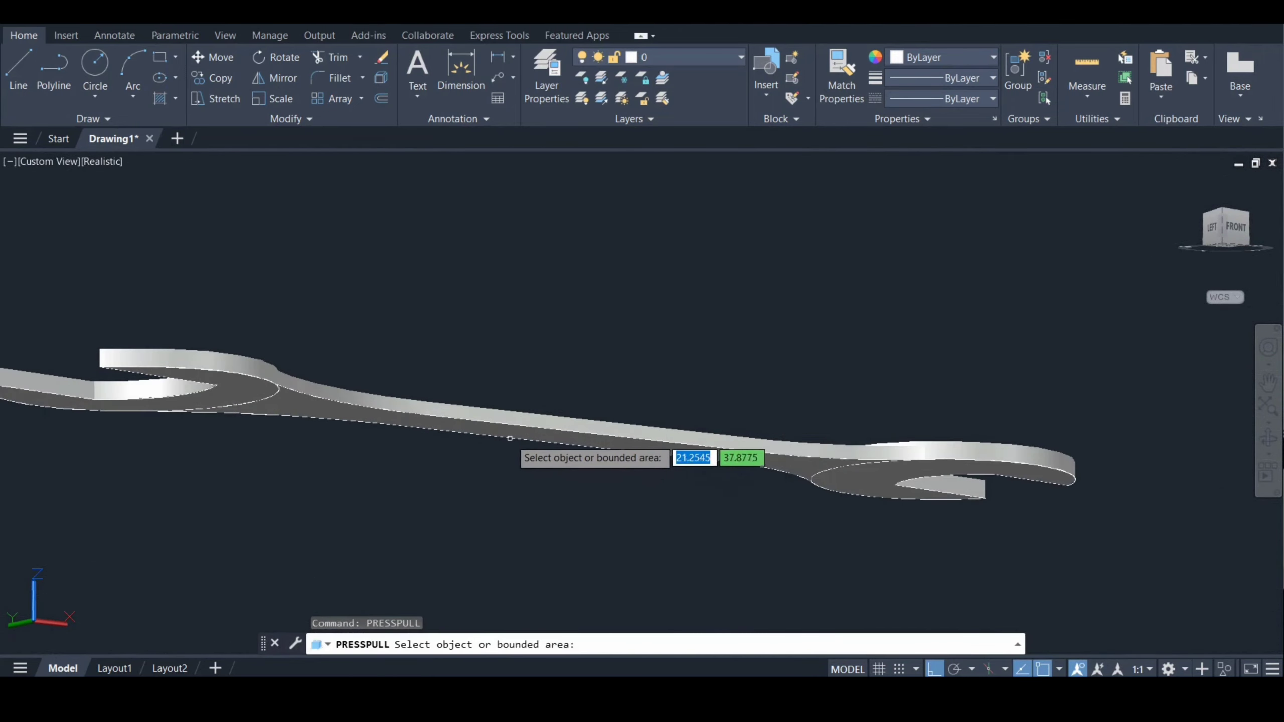
{"action": "left_click", "coordinate": [513, 447]}
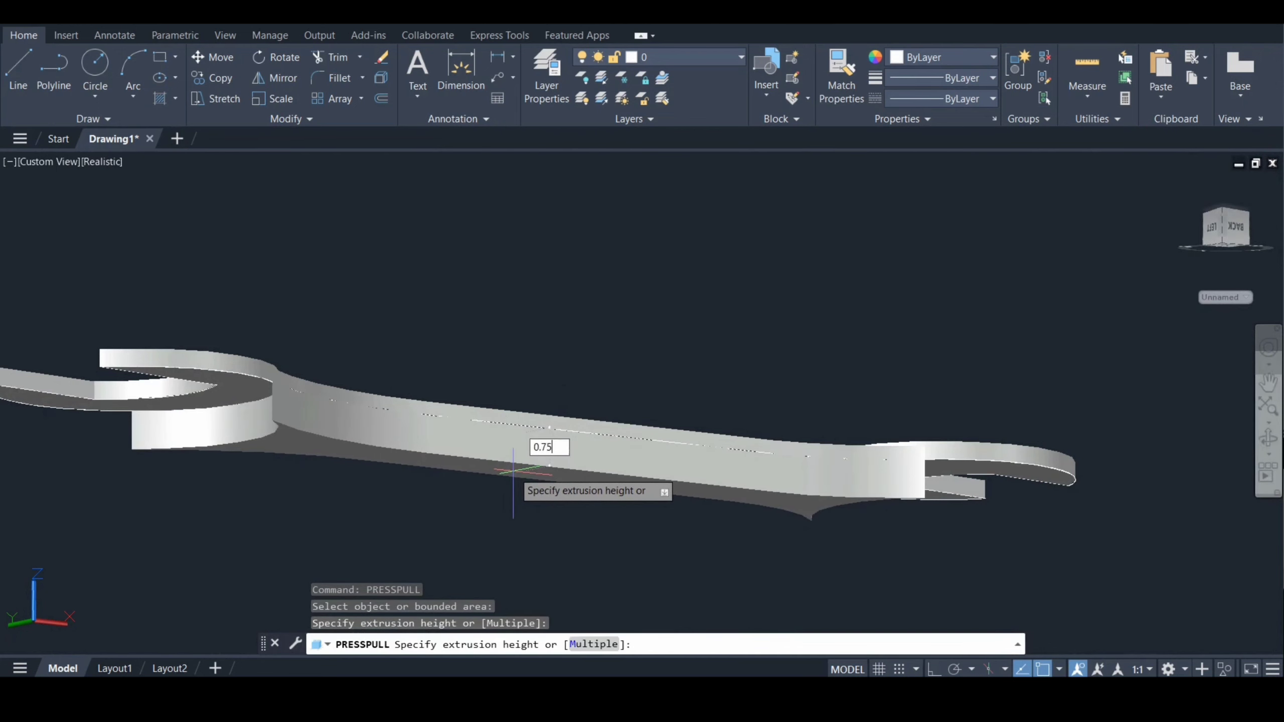
{"action": "key", "text": "Return"}
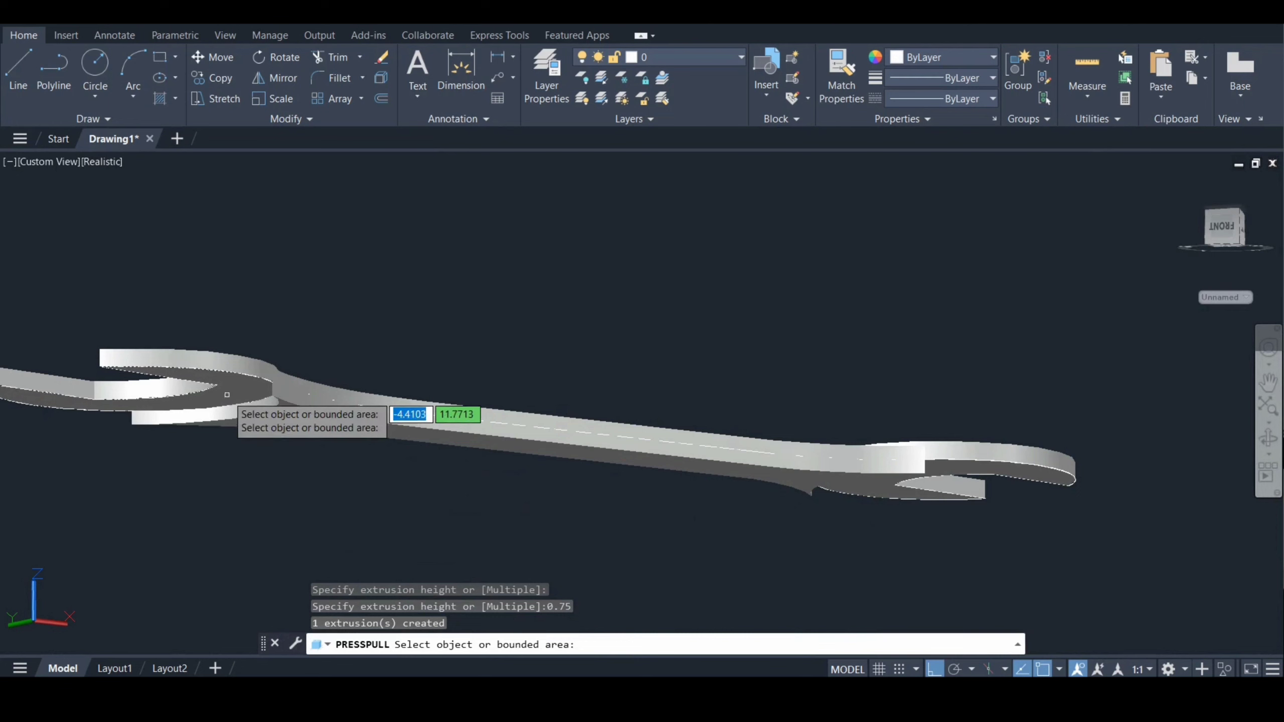
Presspull the underside of each of the two wrench head areas downward by 1.
{"action": "left_click", "coordinate": [227, 395]}
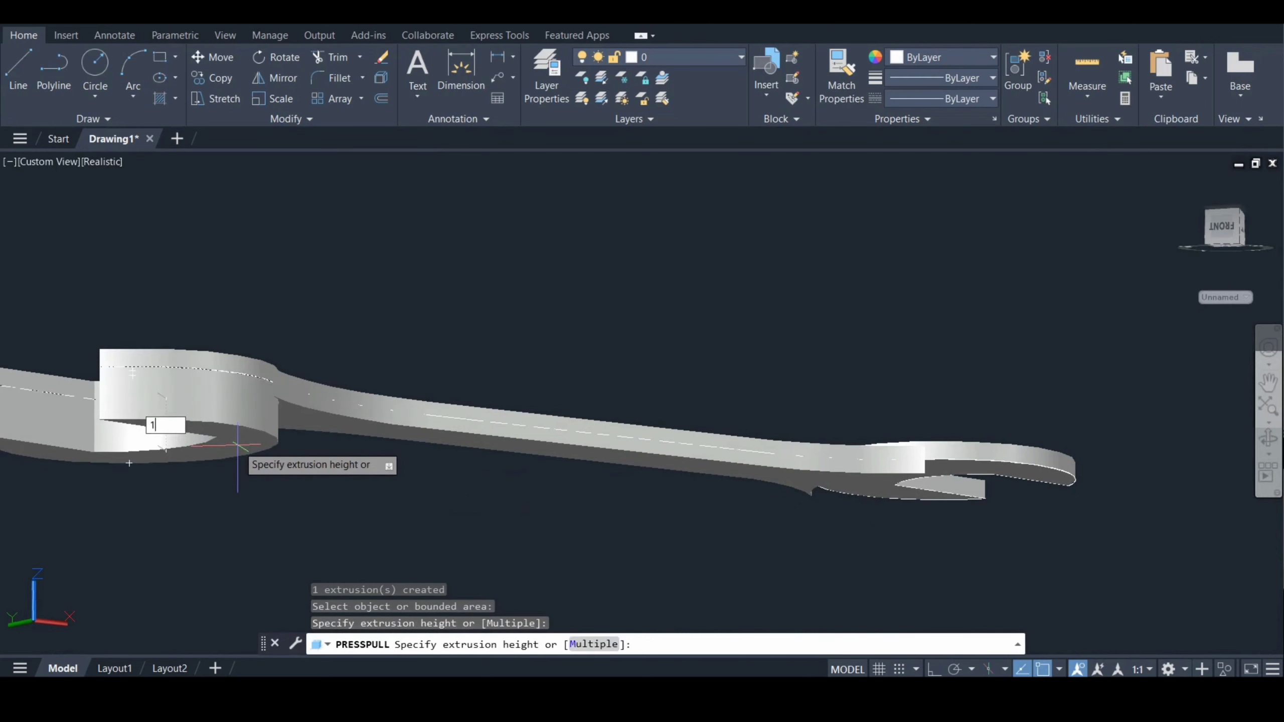
{"action": "type", "text": "1"}
{"action": "key", "text": "Return"}
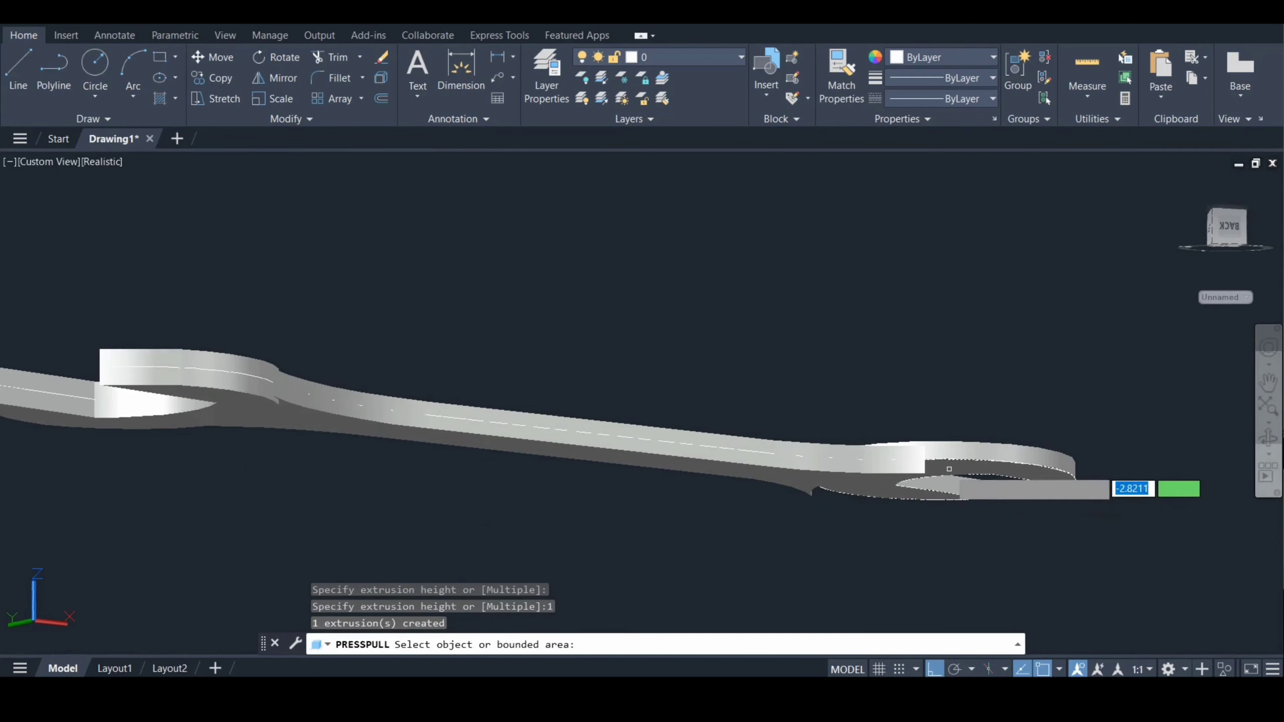
{"action": "left_click", "coordinate": [945, 476]}
{"action": "type", "text": "1"}
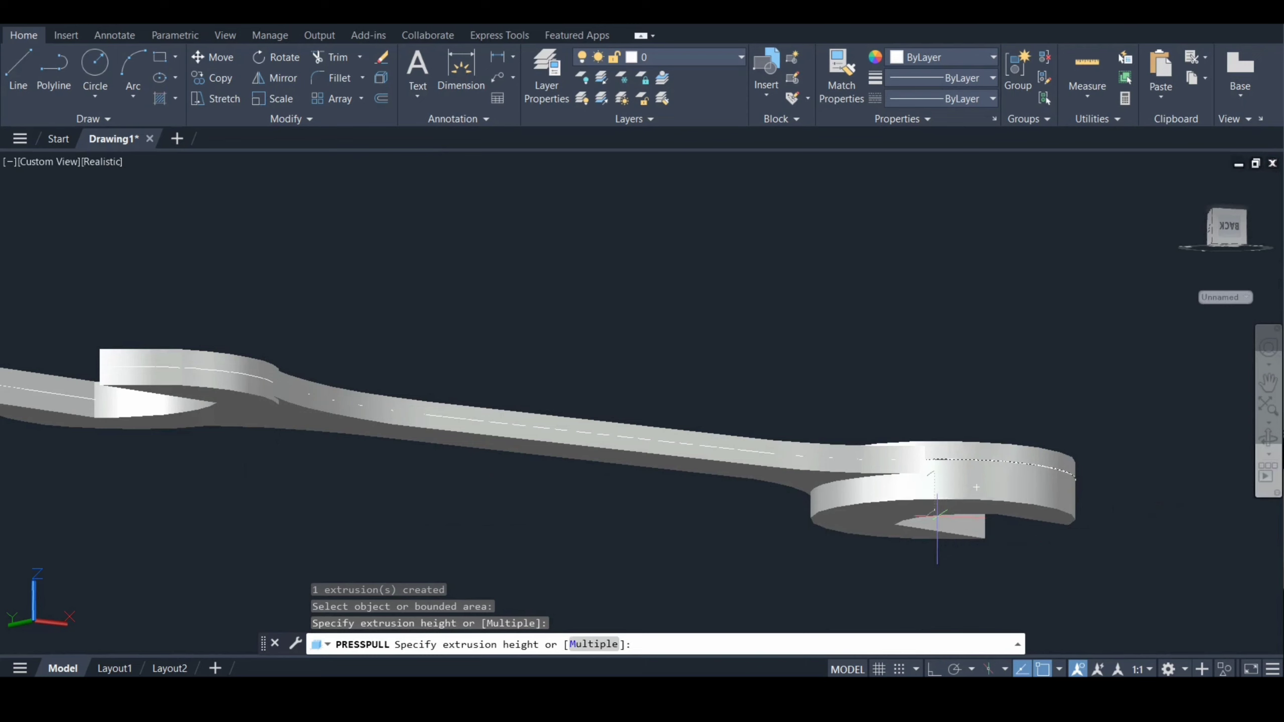
{"action": "key", "text": "Return"}
{"action": "key", "text": "Return"}
Union the handle and the two head solids into a single wrench body.
{"action": "type", "text": "uni"}
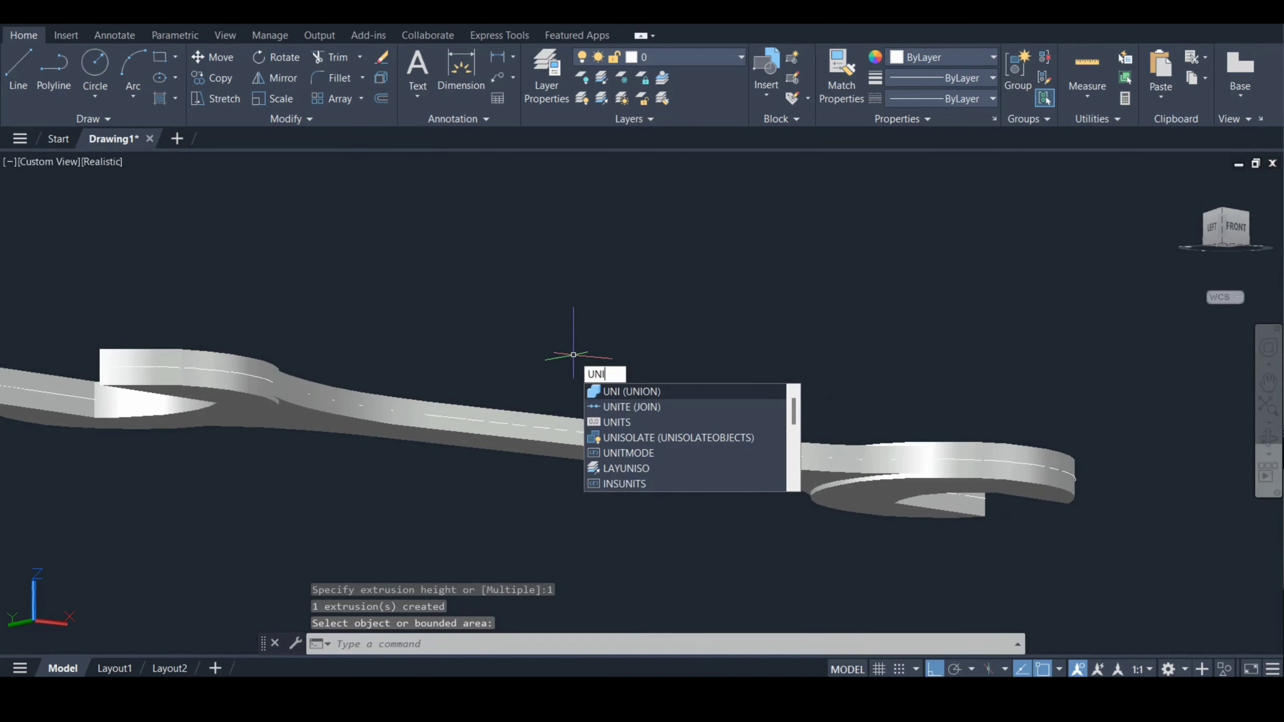
{"action": "key", "text": "Return"}
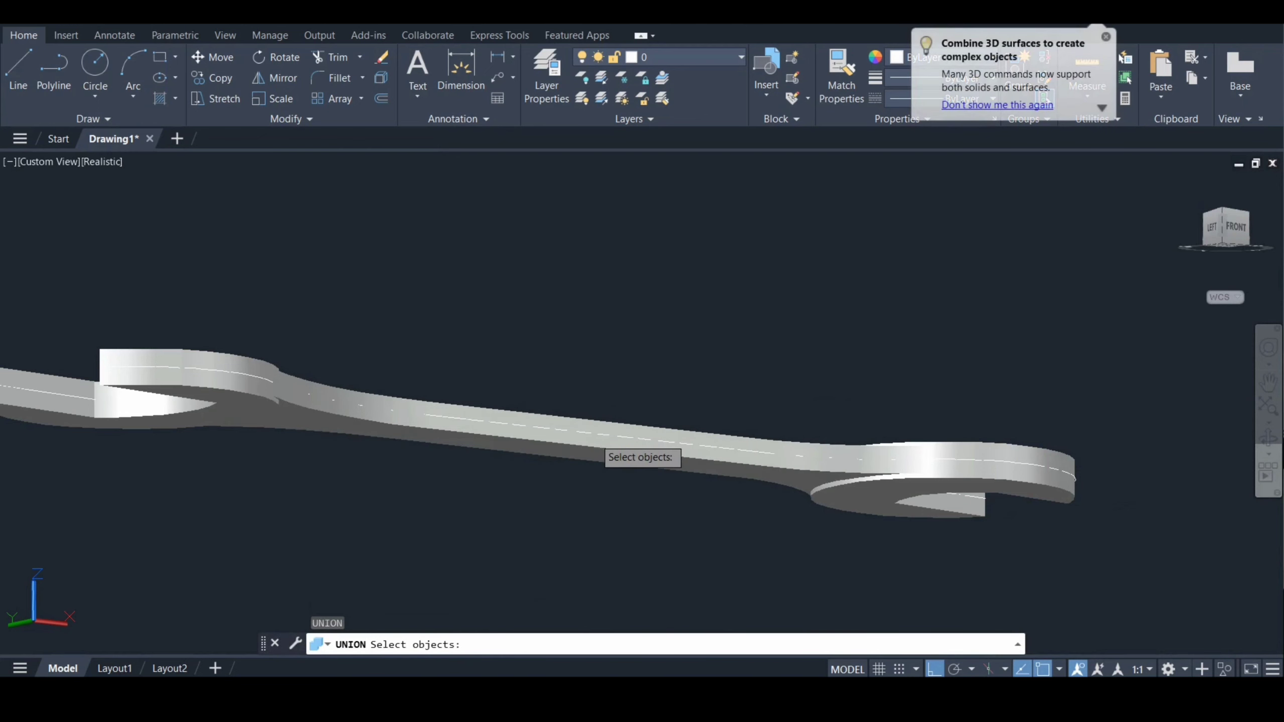
{"action": "left_click", "coordinate": [584, 436]}
{"action": "left_click", "coordinate": [241, 381]}
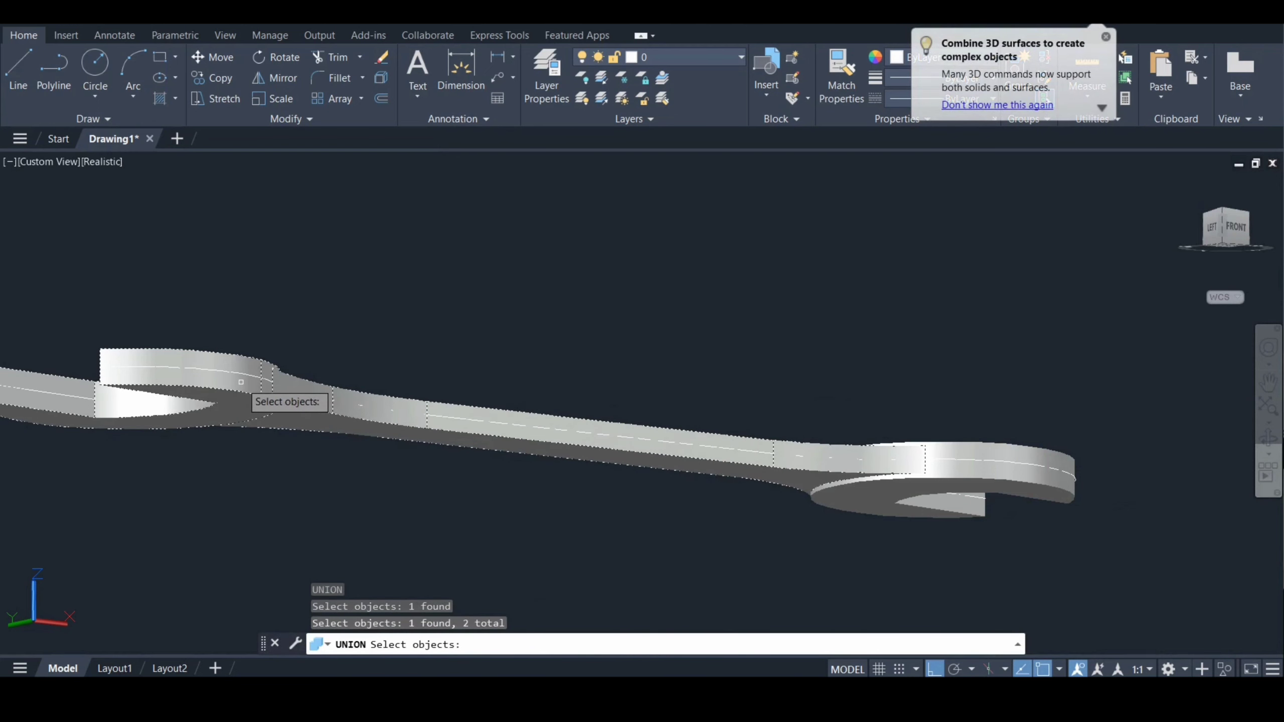
{"action": "left_click", "coordinate": [980, 472]}
{"action": "key", "text": "Return"}
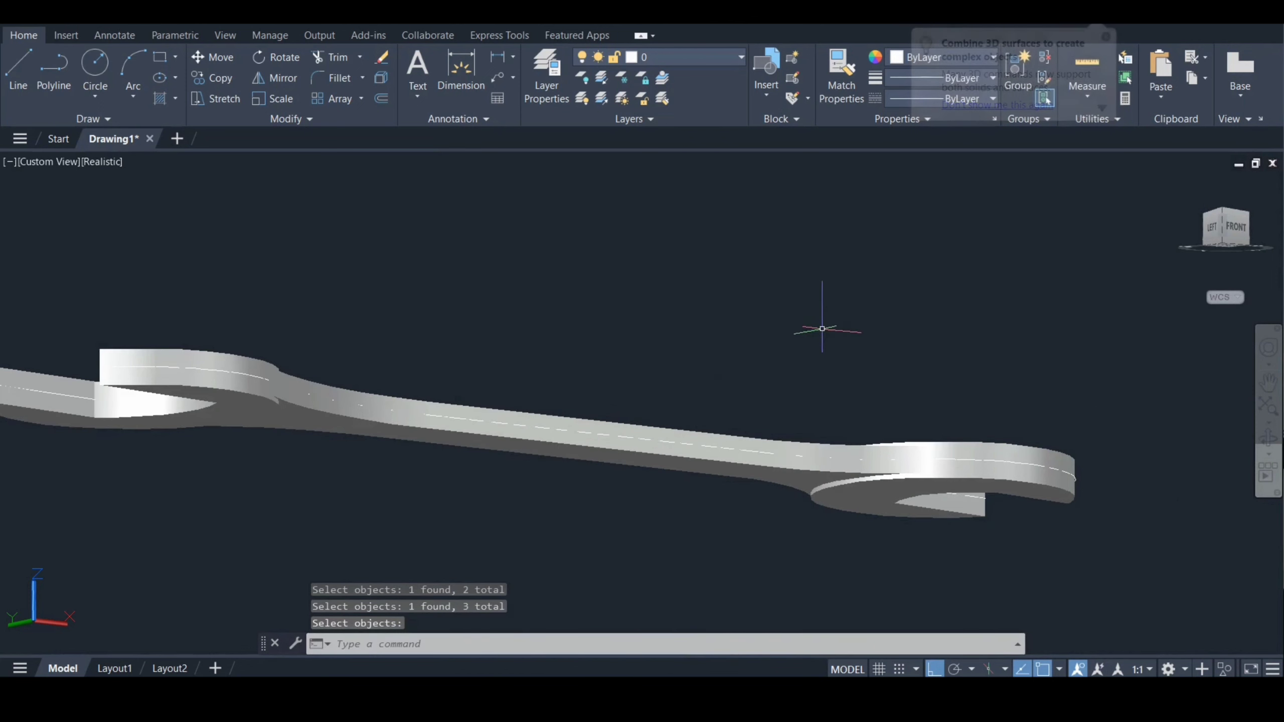
Switch to the SW Isometric view and isolate the wrench solid from the leftover sketch lines.
{"action": "left_click", "coordinate": [49, 162]}
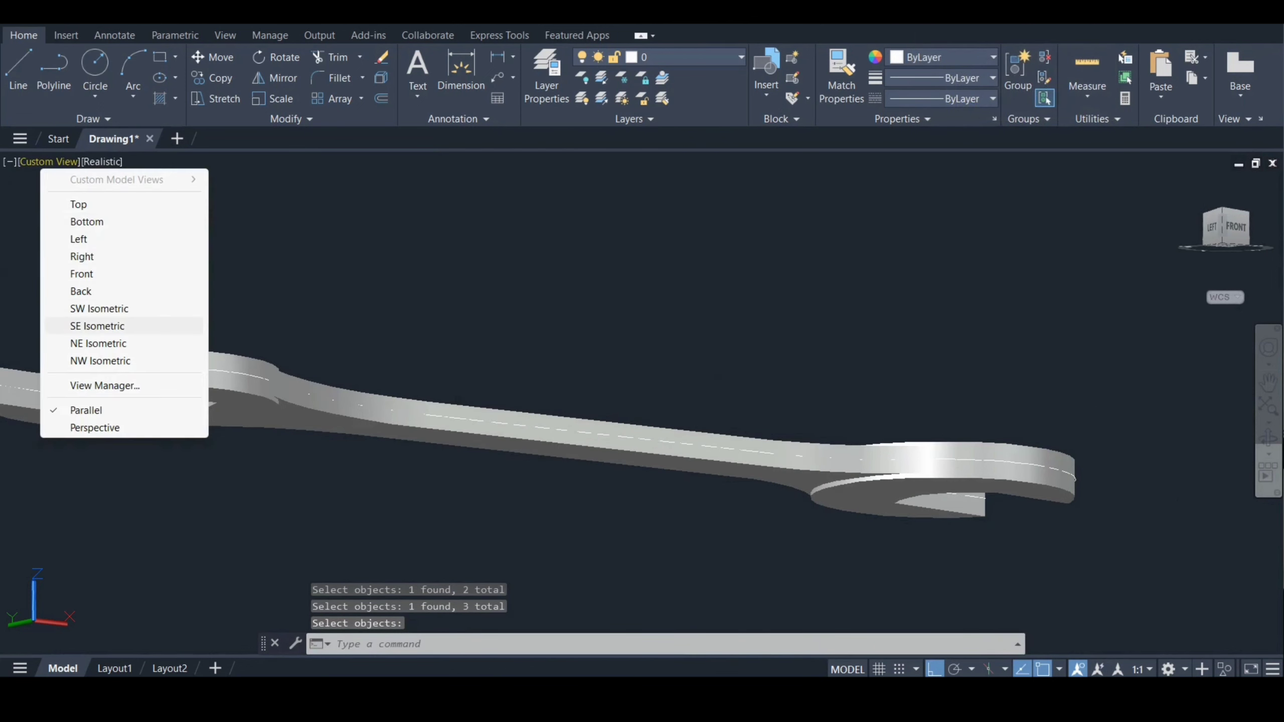
{"action": "left_click", "coordinate": [76, 309]}
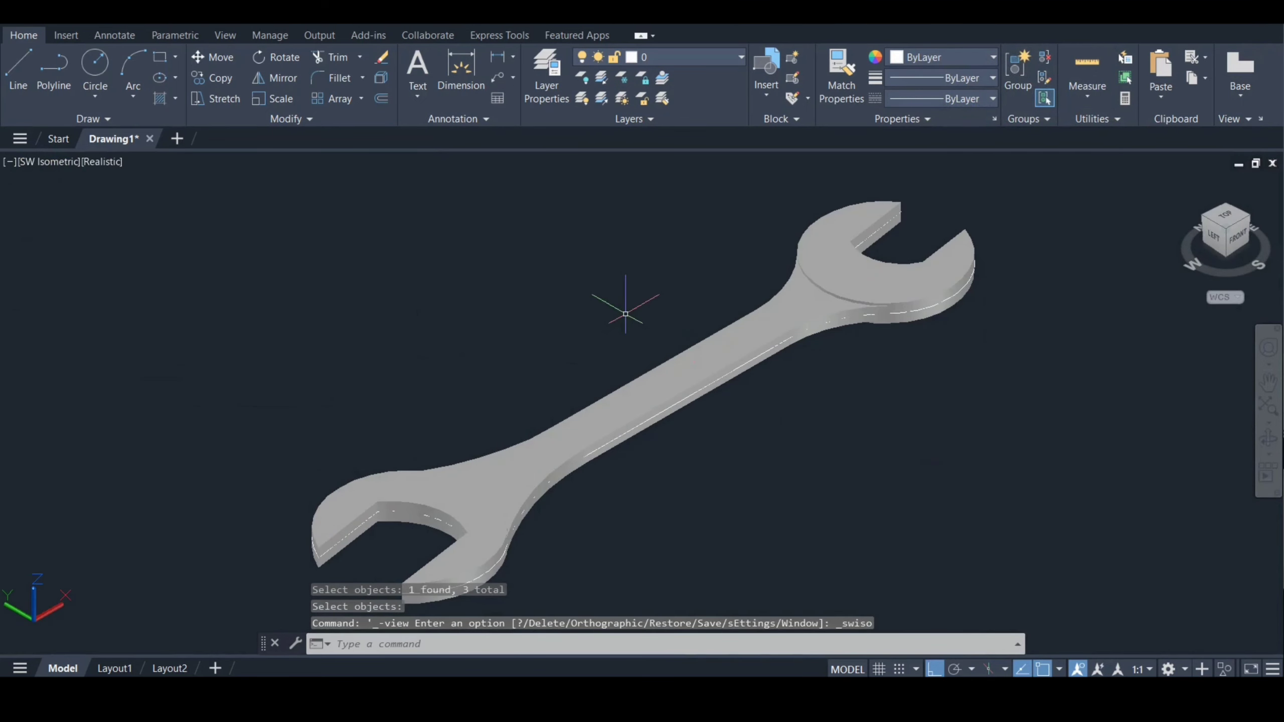
{"action": "left_click", "coordinate": [650, 394]}
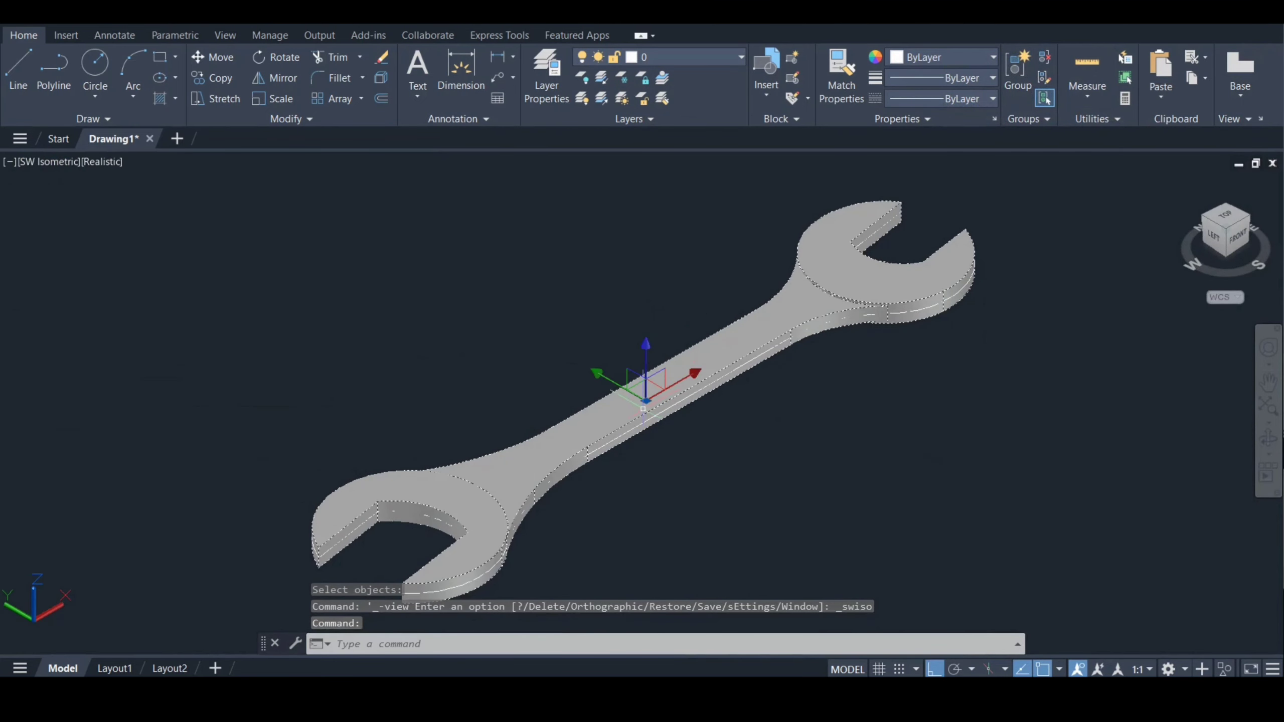
{"action": "right_click", "coordinate": [600, 421]}
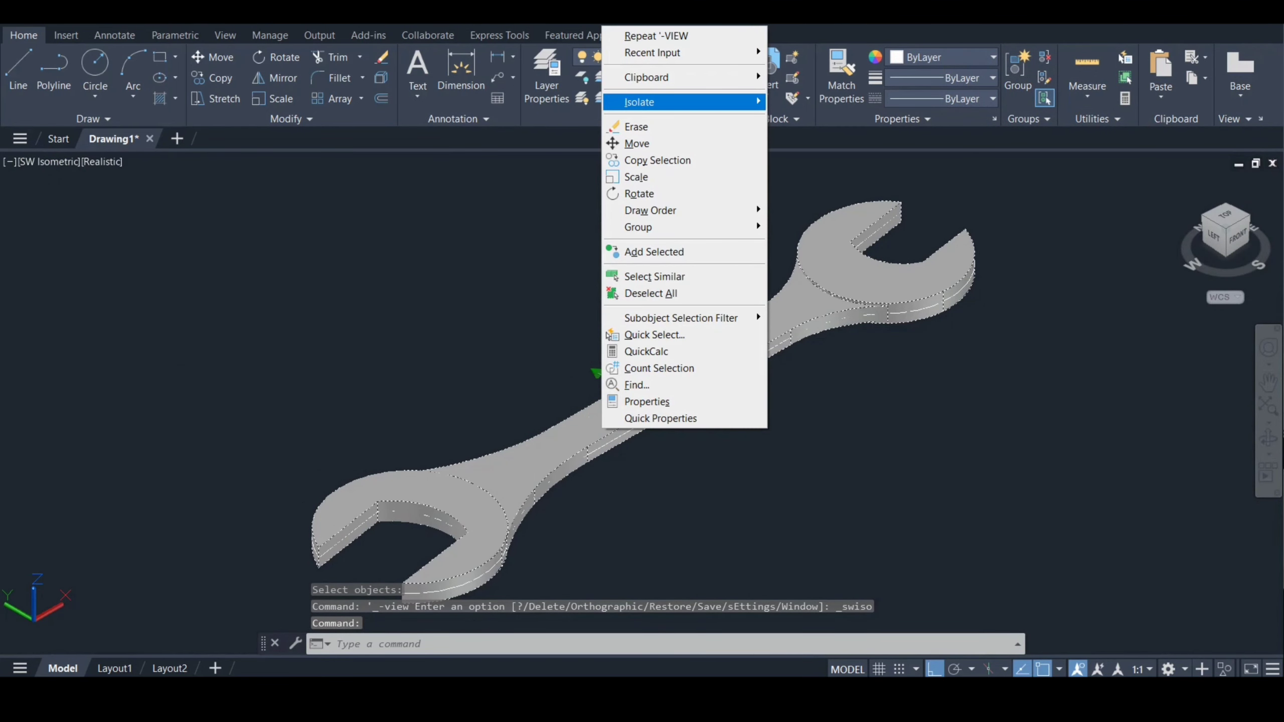
{"action": "mouse_move", "coordinate": [708, 101]}
{"action": "left_click", "coordinate": [819, 102]}
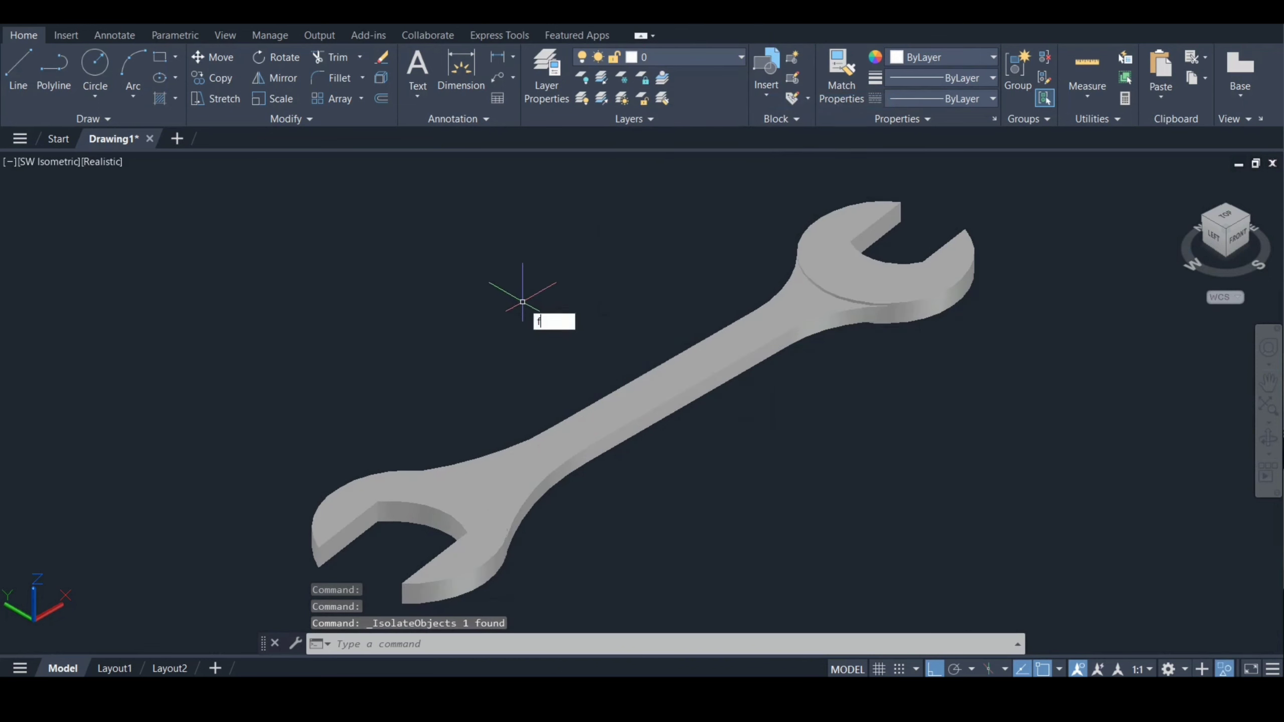
{"action": "key", "text": "Down"}
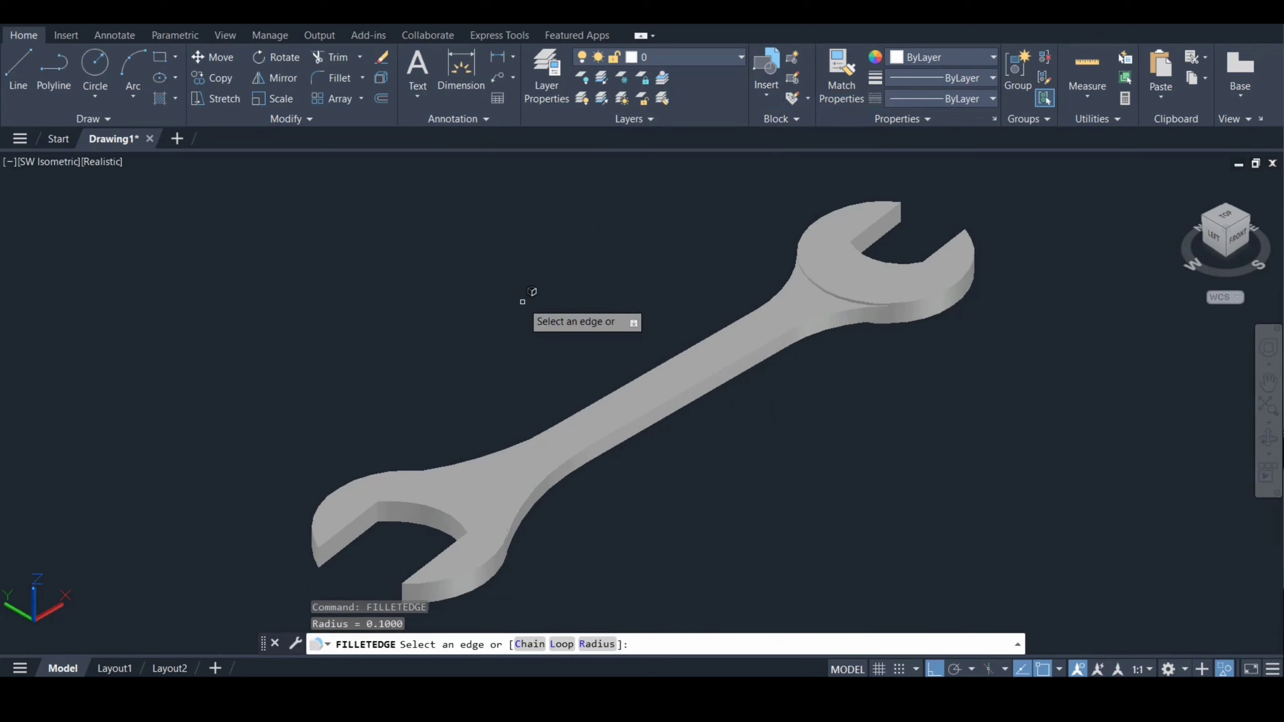
{"action": "type", "text": "r"}
{"action": "key", "text": "Return"}
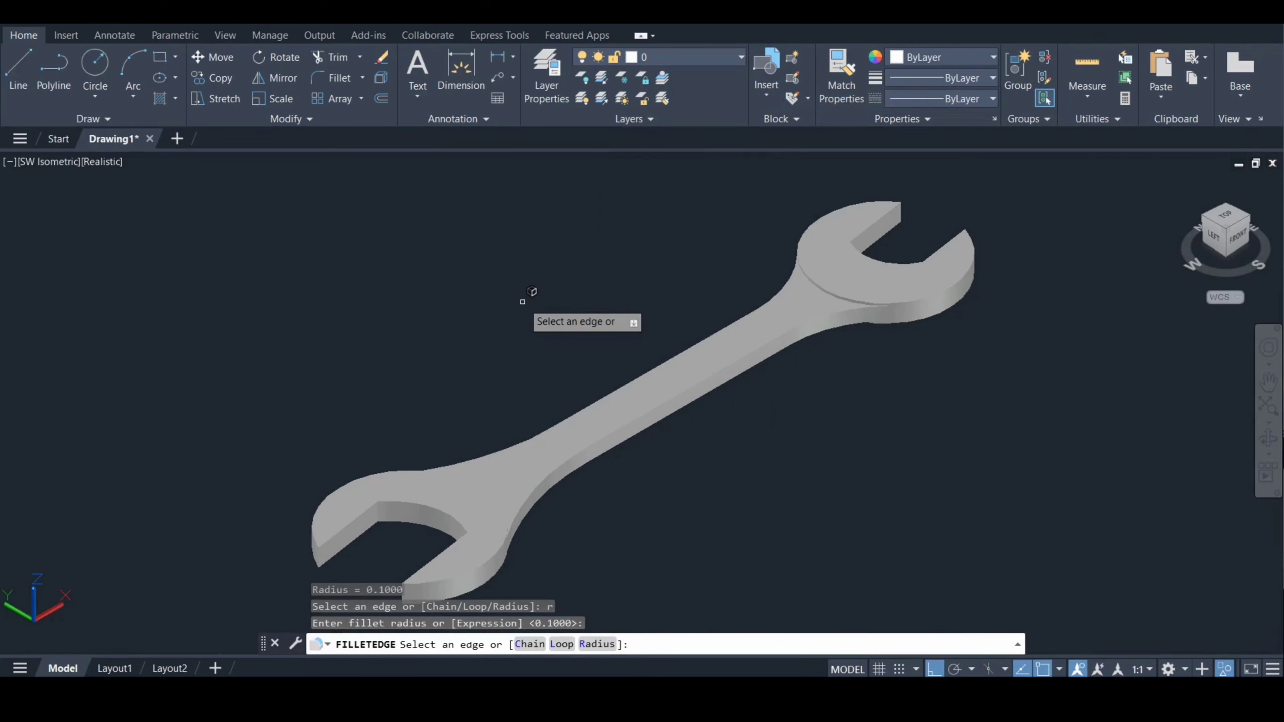
{"action": "key", "text": "Escape"}
Fillet the curved edge where the handle's top face meets the far head, using Filletedge with radius 0.125.
{"action": "type", "text": "f"}
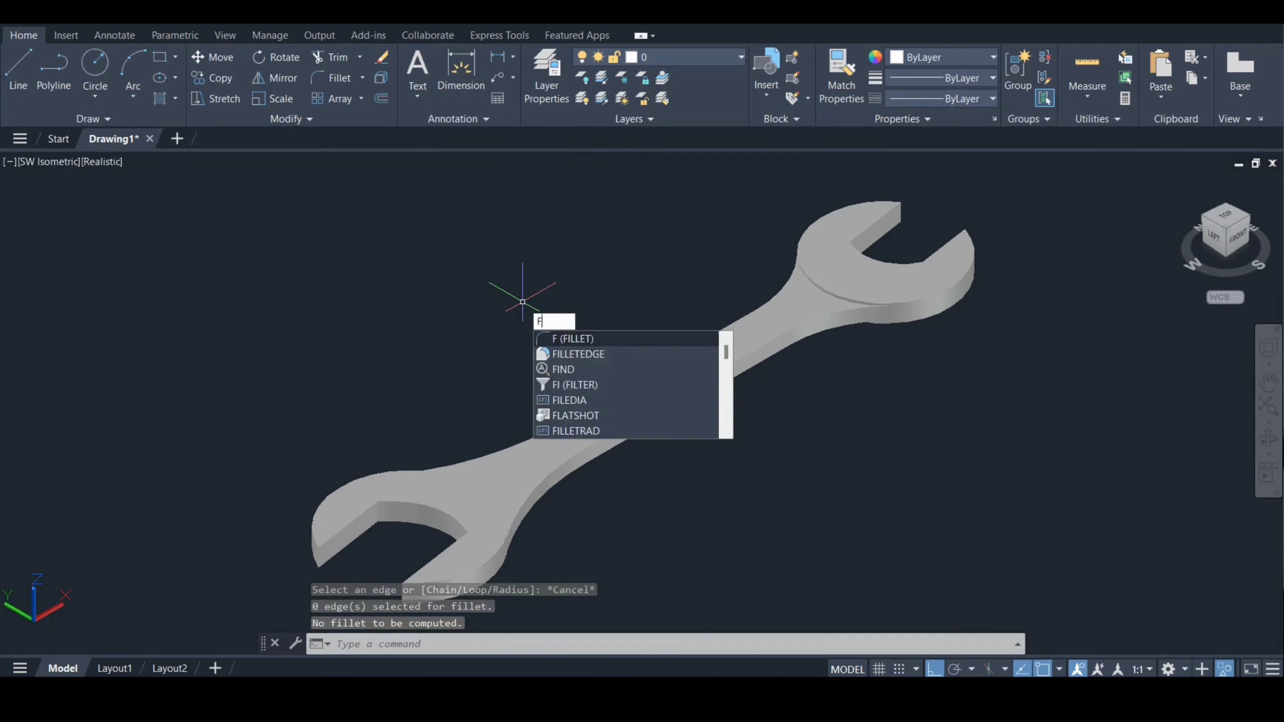
{"action": "key", "text": "Return"}
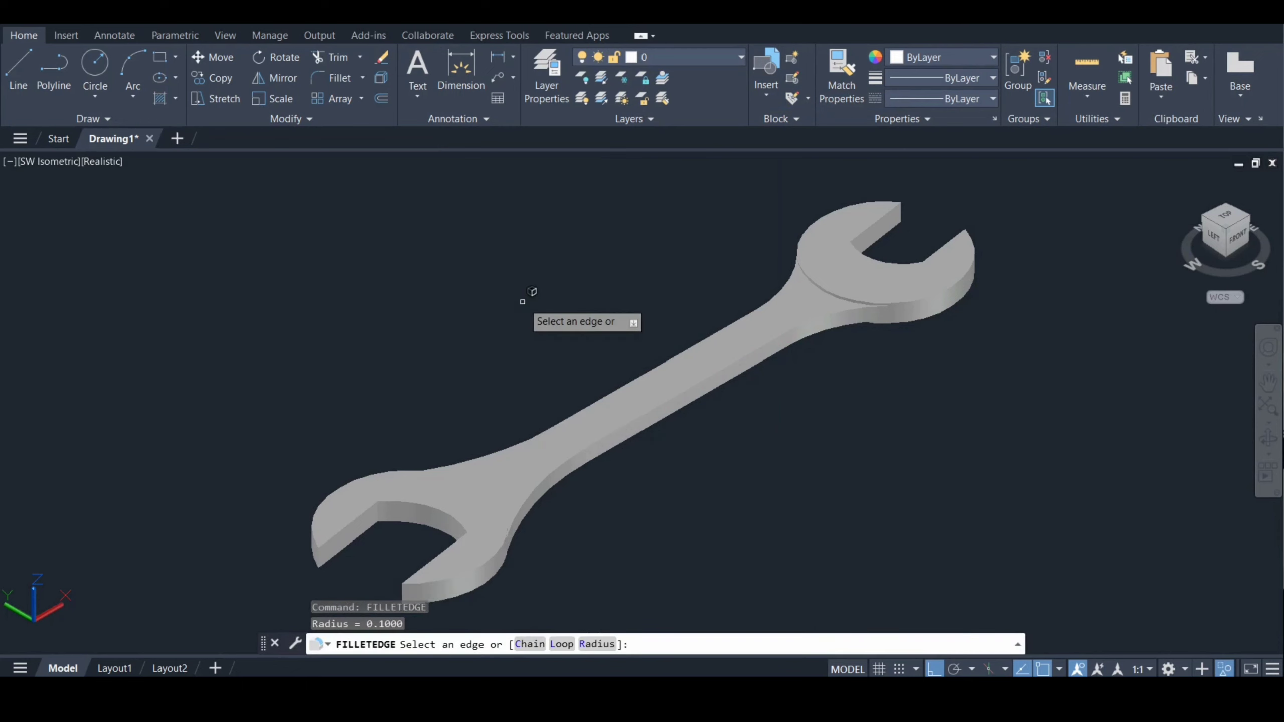
{"action": "key", "text": "Return"}
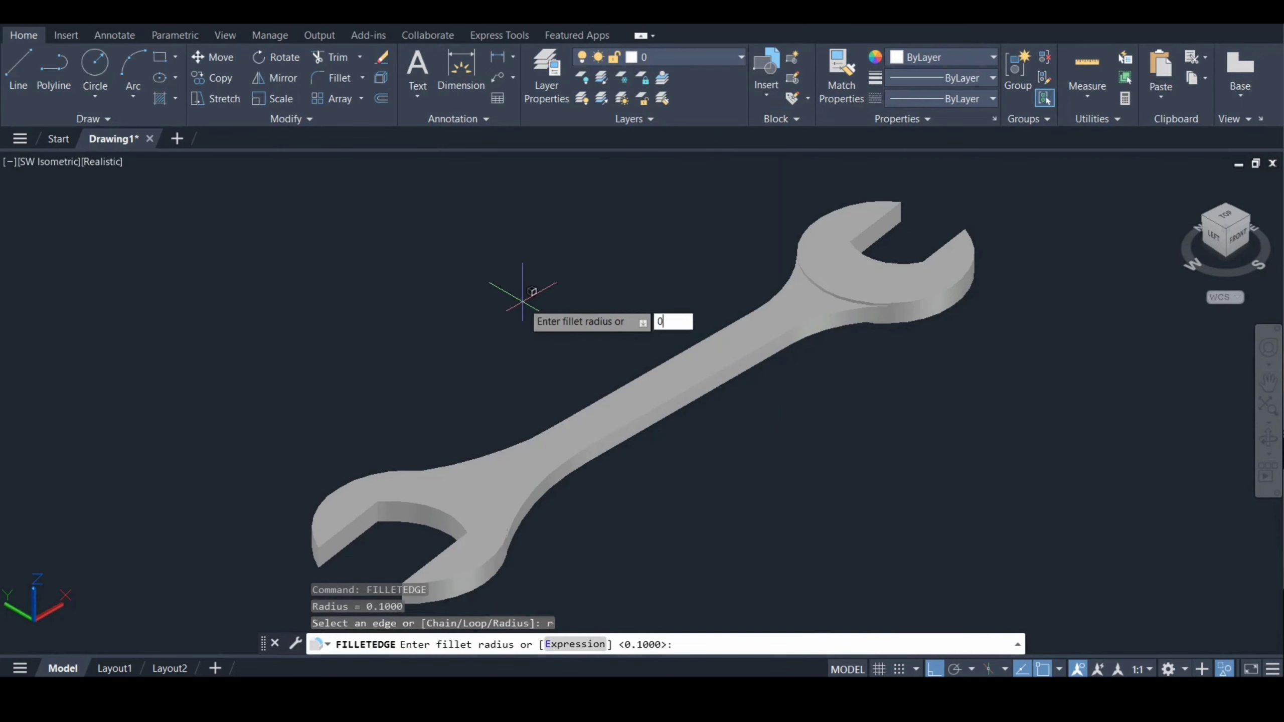
{"action": "type", "text": "0.125"}
{"action": "key", "text": "Return"}
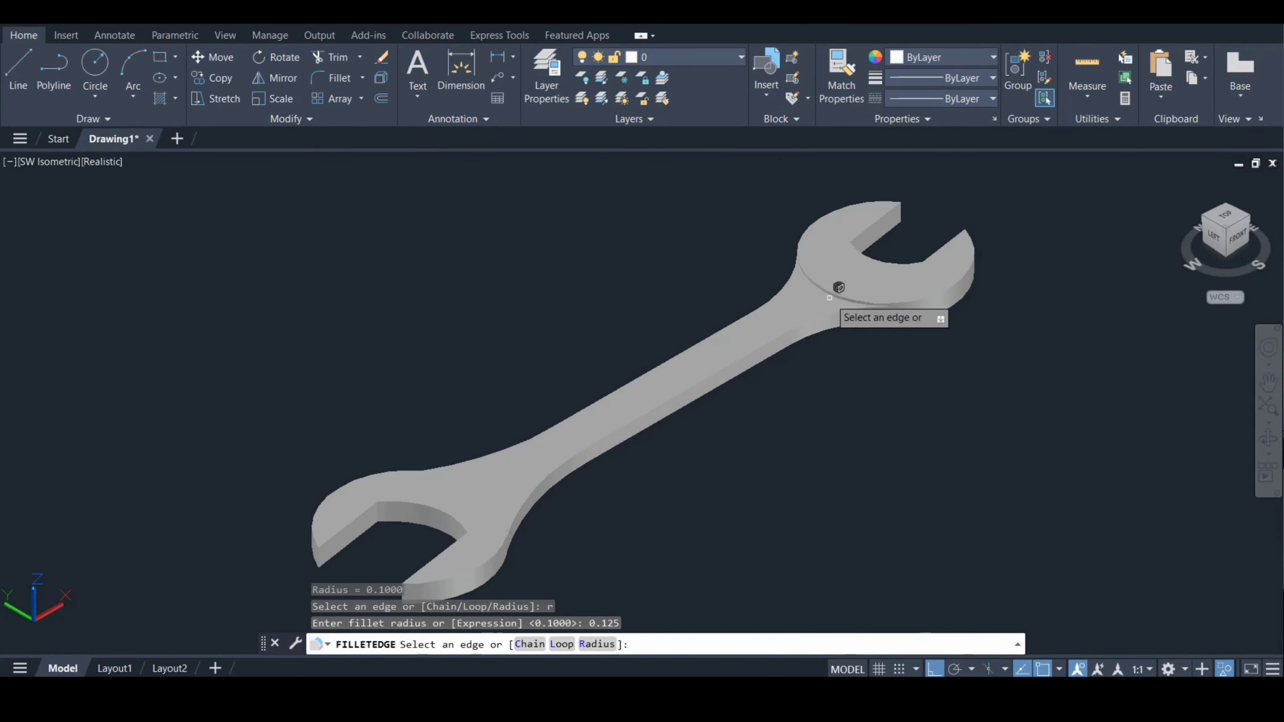
{"action": "scroll", "coordinate": [825, 302], "scroll_direction": "up", "scroll_amount": 5}
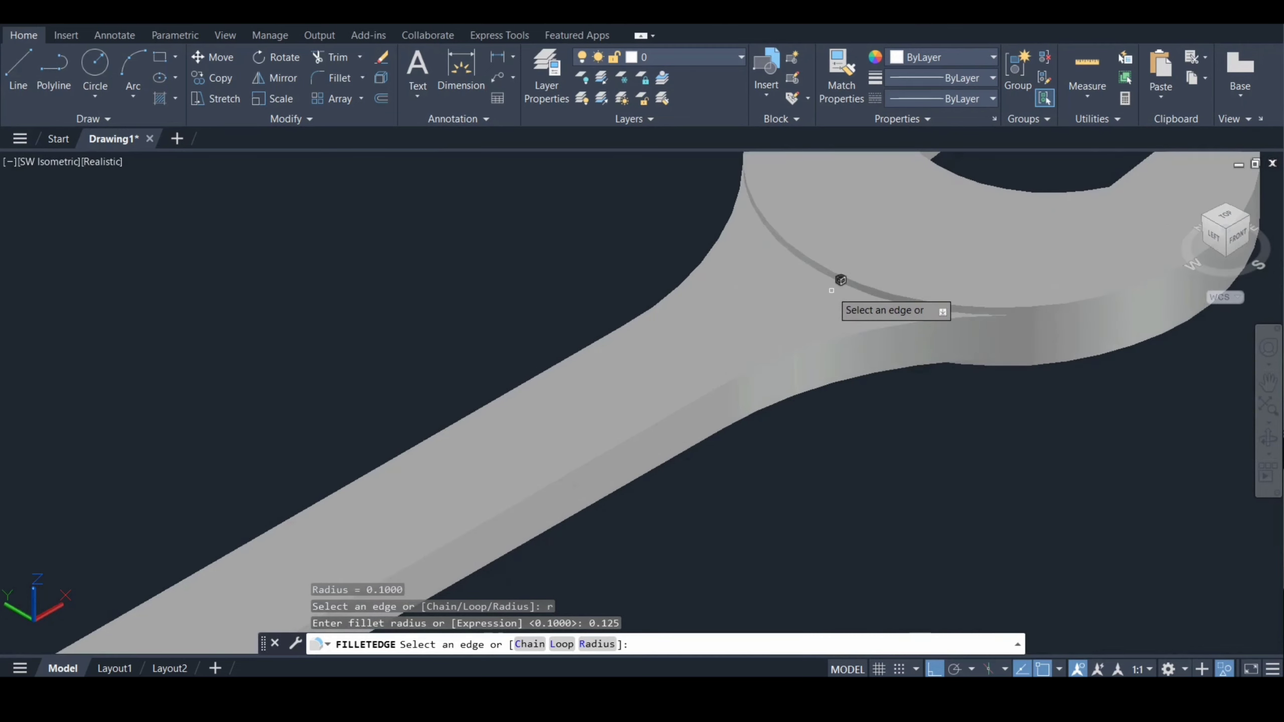
{"action": "left_click", "coordinate": [835, 279]}
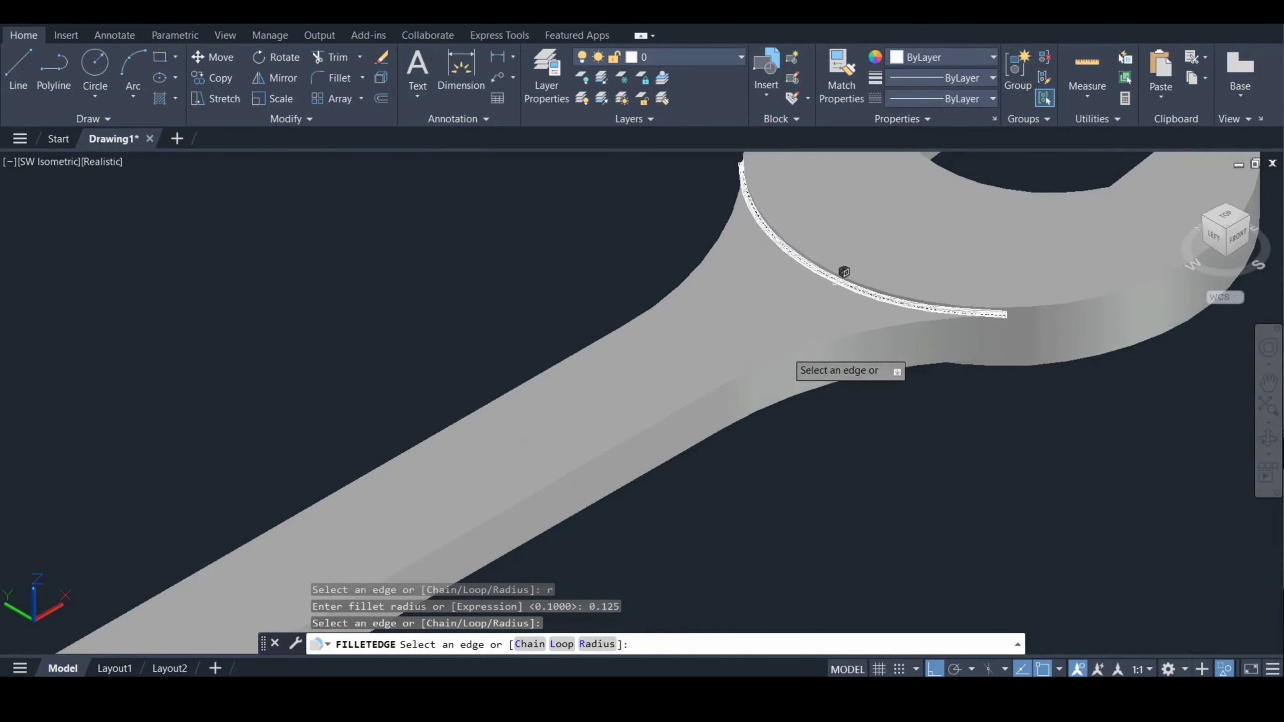
{"action": "scroll", "coordinate": [622, 371], "scroll_direction": "down", "scroll_amount": 5}
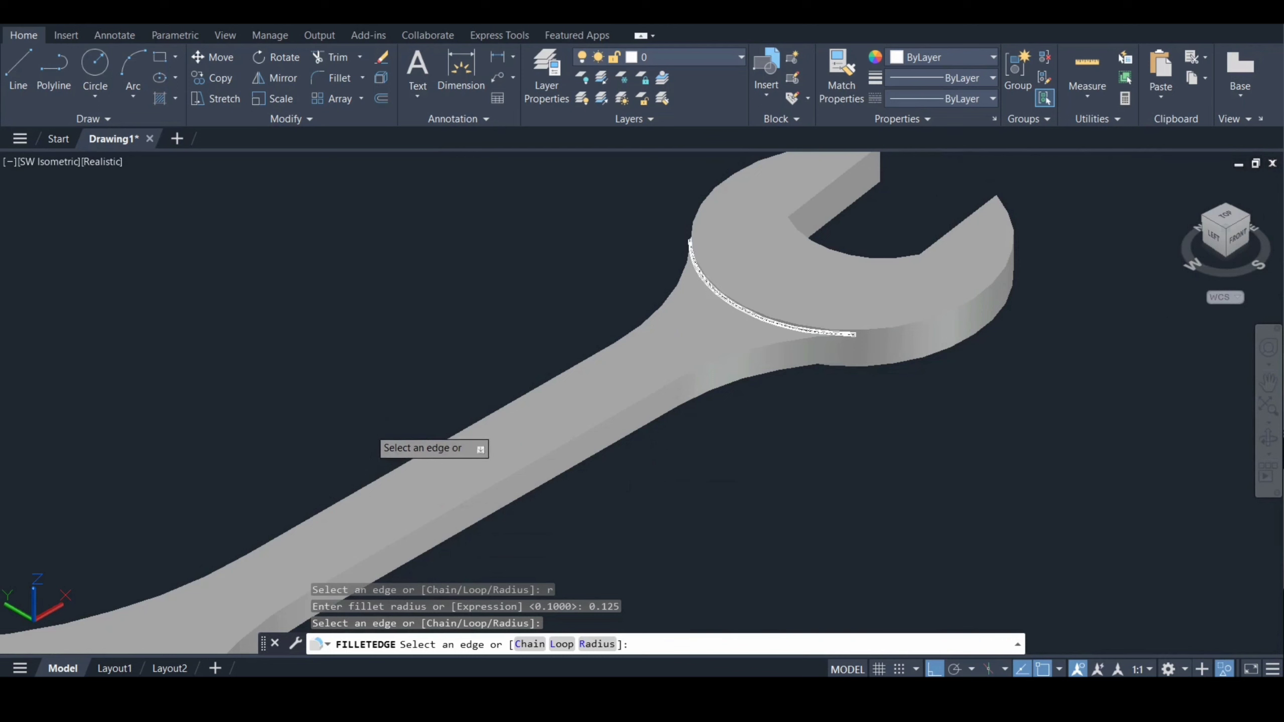
{"action": "key", "text": "Return"}
{"action": "key", "text": "Return"}
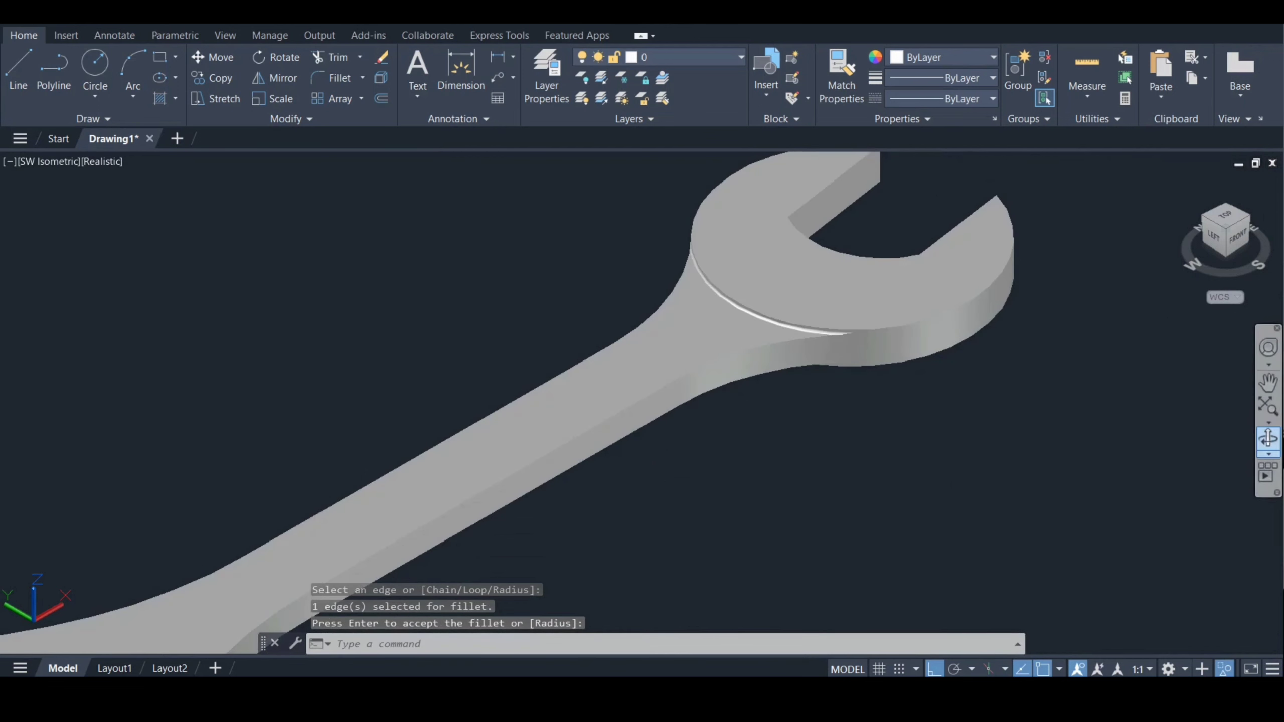
Fillet the matching curved edge between the handle's top face and the opposite head with radius 0.125.
{"action": "left_click", "coordinate": [1268, 382]}
{"action": "left_click_drag", "start_coordinate": [506, 470], "coordinate": [916, 285]}
{"action": "key", "text": "Escape"}
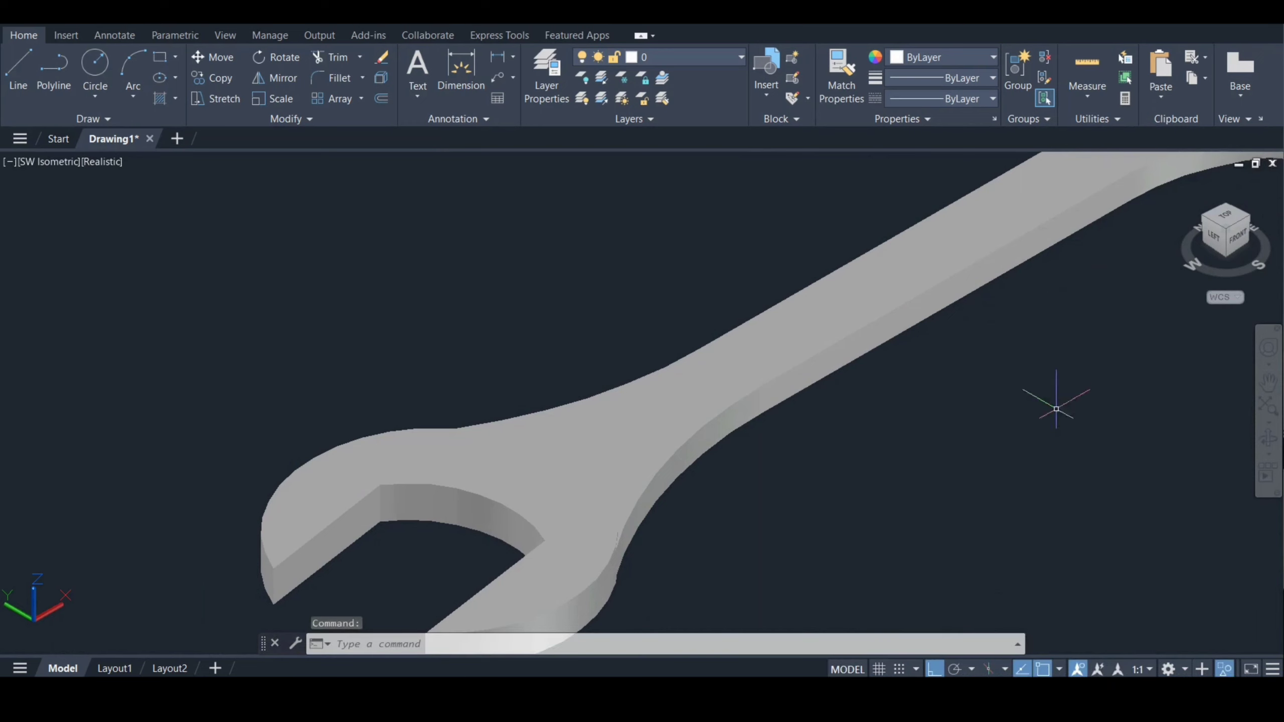
{"action": "left_click", "coordinate": [1268, 439]}
{"action": "left_click_drag", "start_coordinate": [788, 456], "coordinate": [566, 364]}
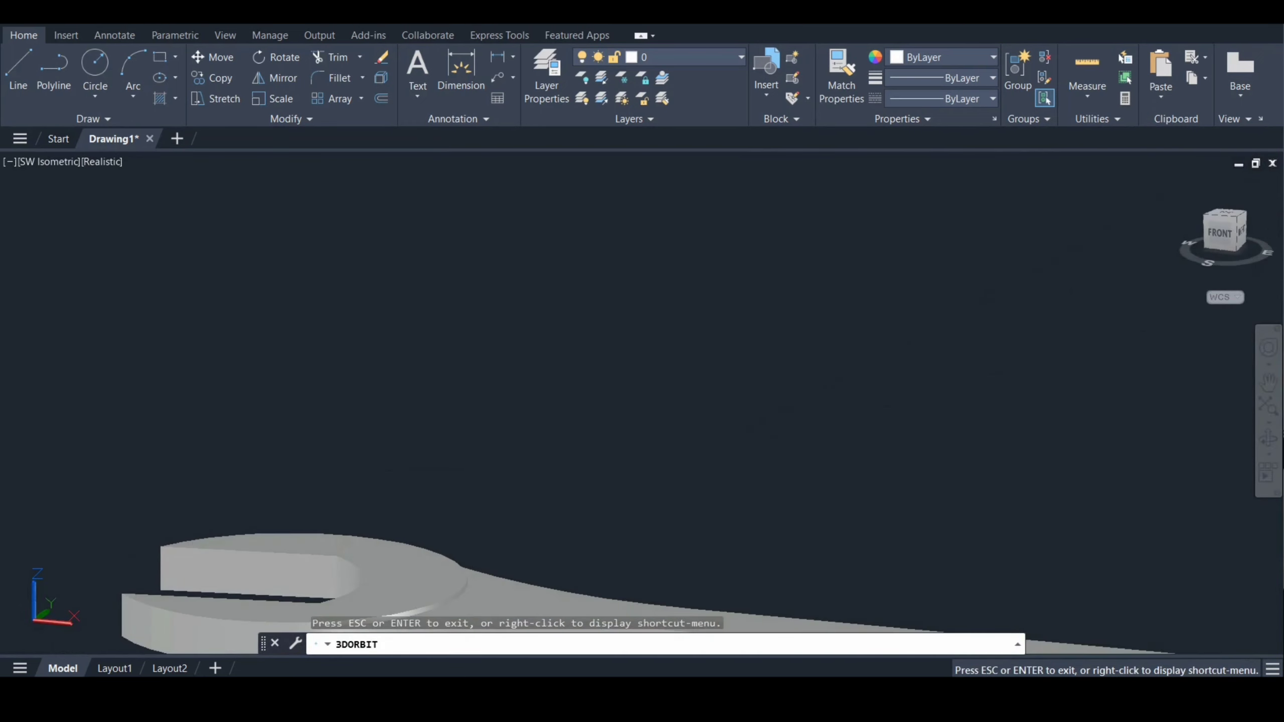
{"action": "left_click_drag", "start_coordinate": [495, 431], "coordinate": [430, 170]}
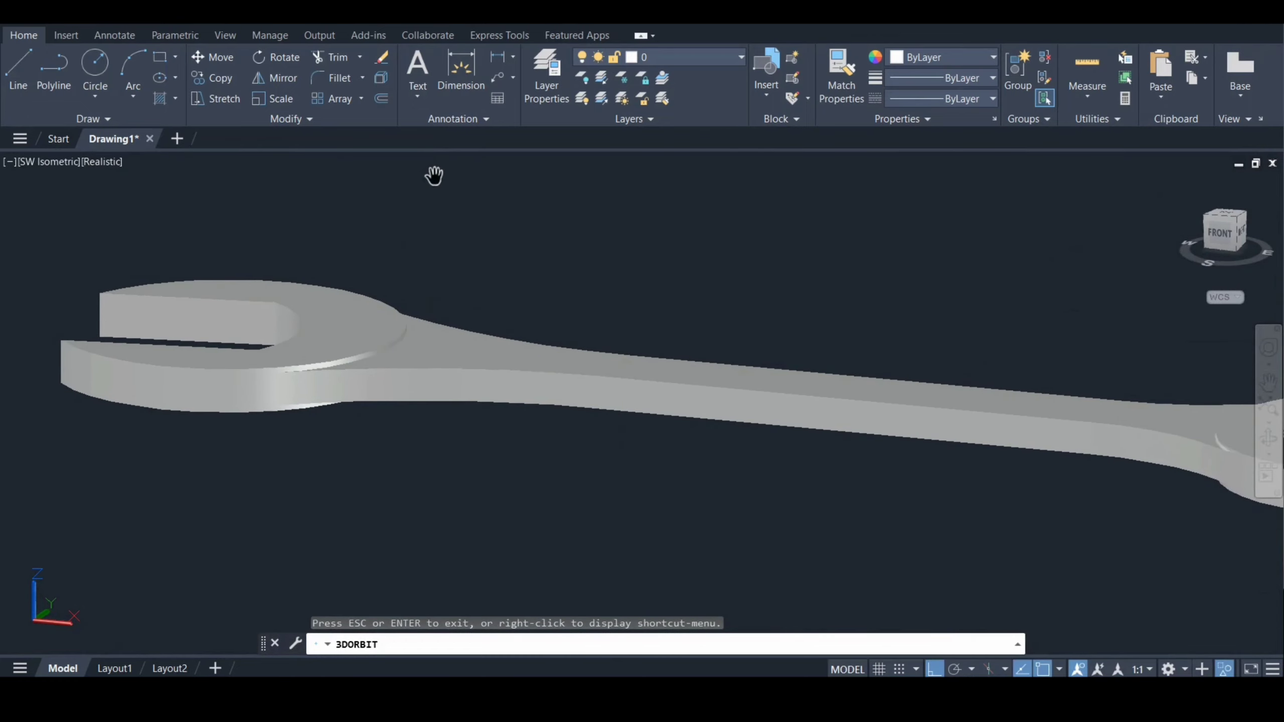
{"action": "key", "text": "Escape"}
{"action": "type", "text": "filletedge"}
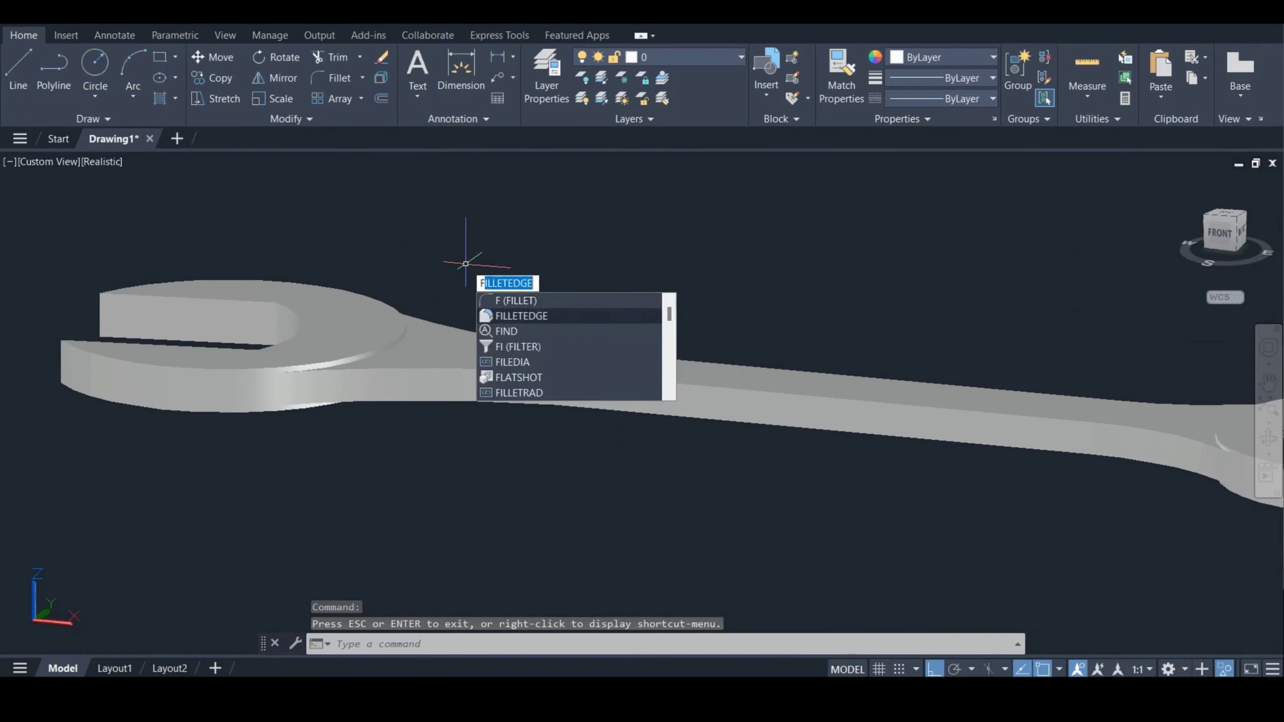
{"action": "key", "text": "Return"}
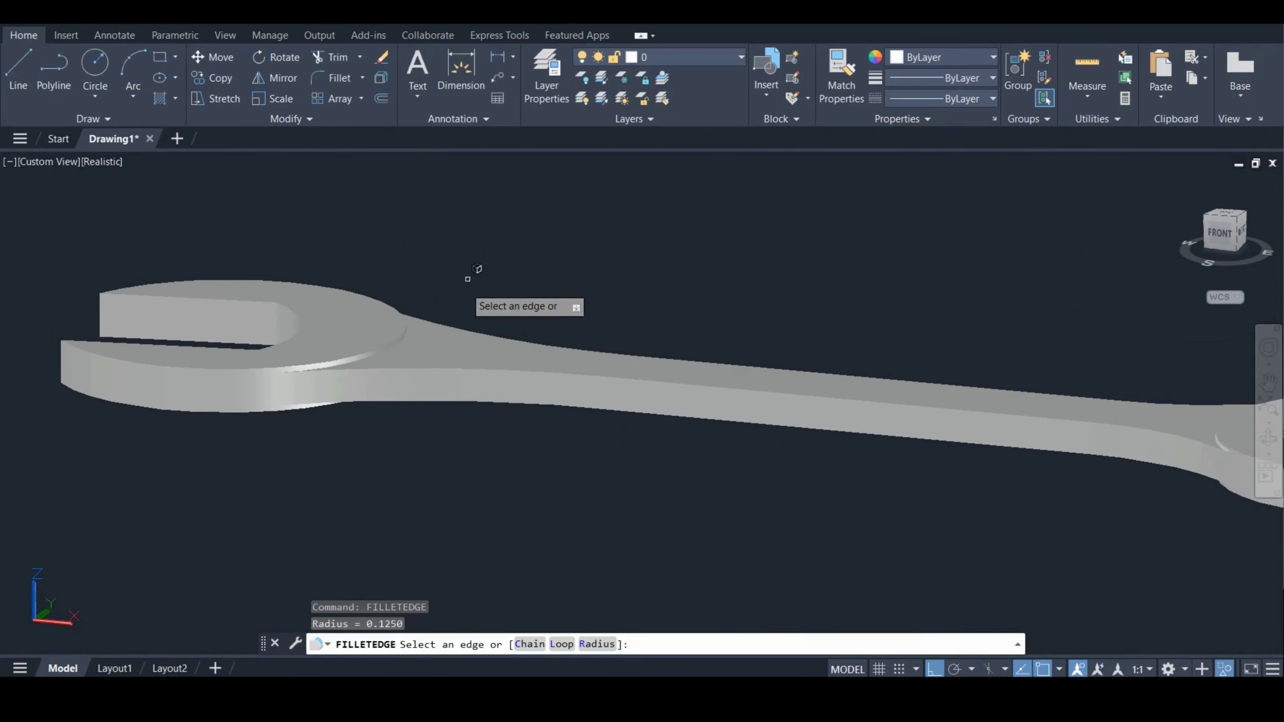
{"action": "left_click", "coordinate": [356, 353]}
{"action": "key", "text": "Return"}
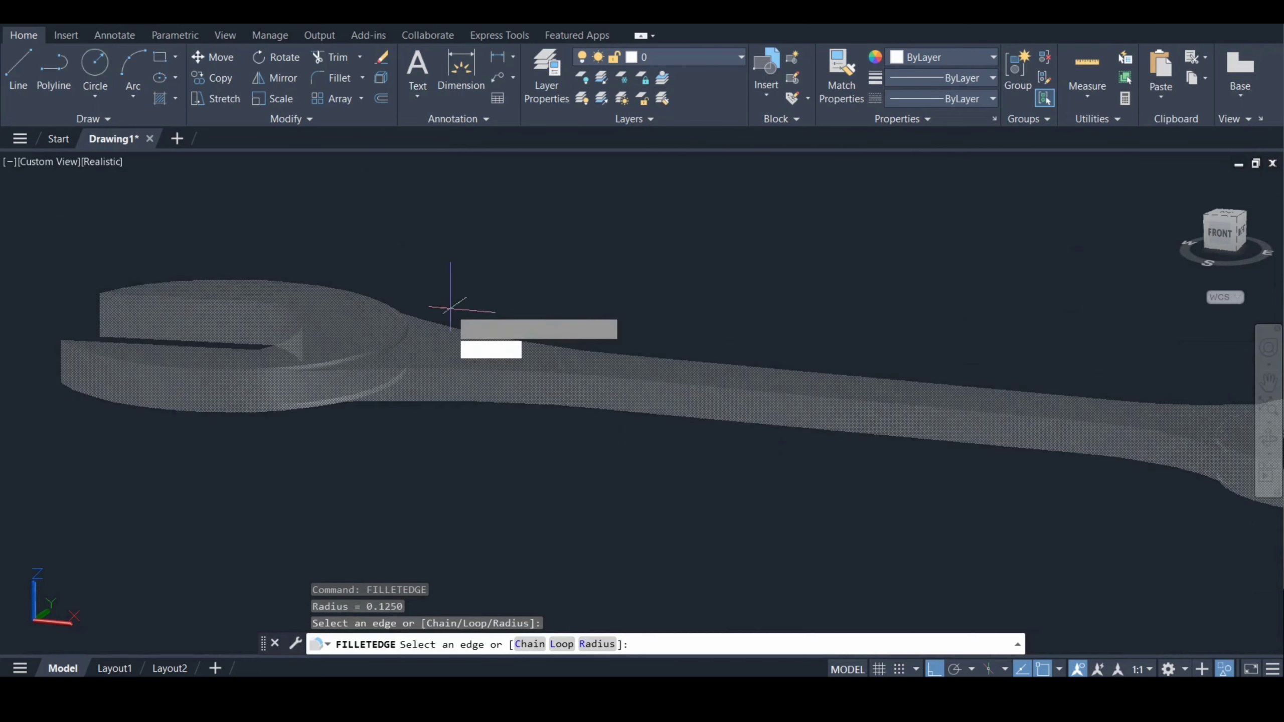
{"action": "key", "text": "Return"}
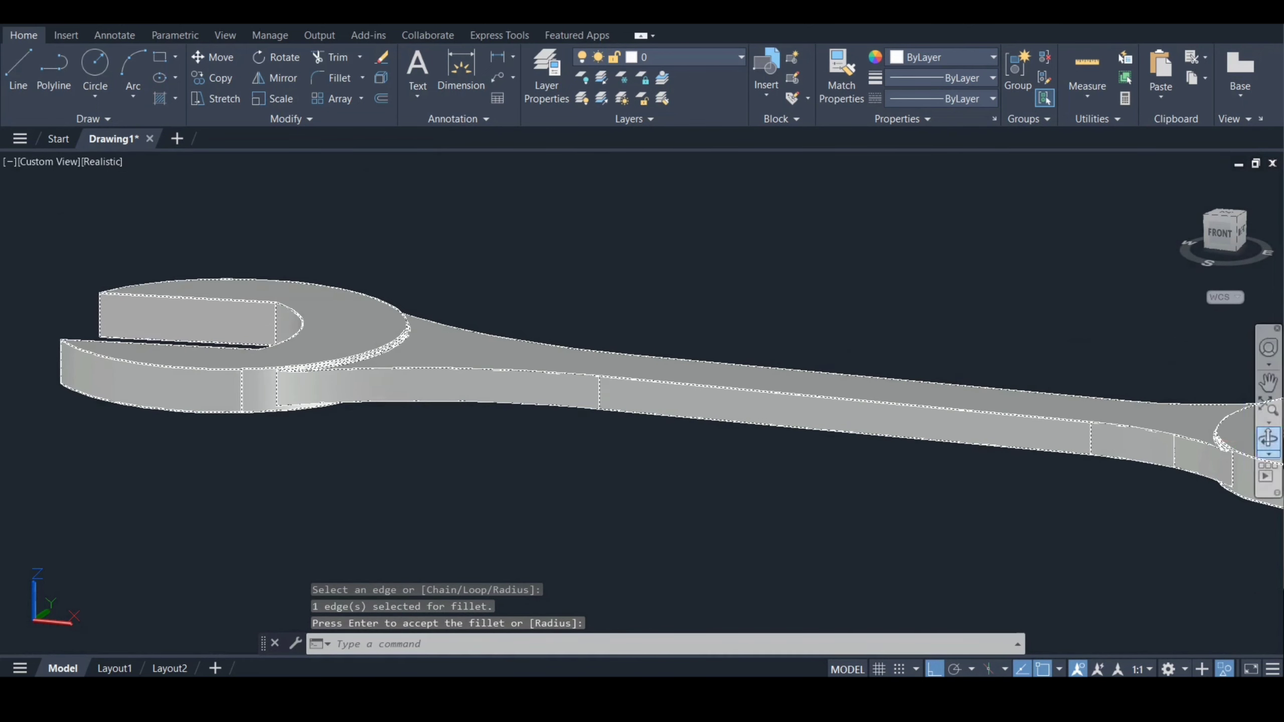
Fillet the curved edge between the handle's underside and the near head, using Filletedge with radius 0.125.
{"action": "left_click", "coordinate": [1269, 454]}
{"action": "left_click", "coordinate": [1172, 485]}
{"action": "left_click_drag", "start_coordinate": [652, 429], "coordinate": [649, 341]}
{"action": "key", "text": "Escape"}
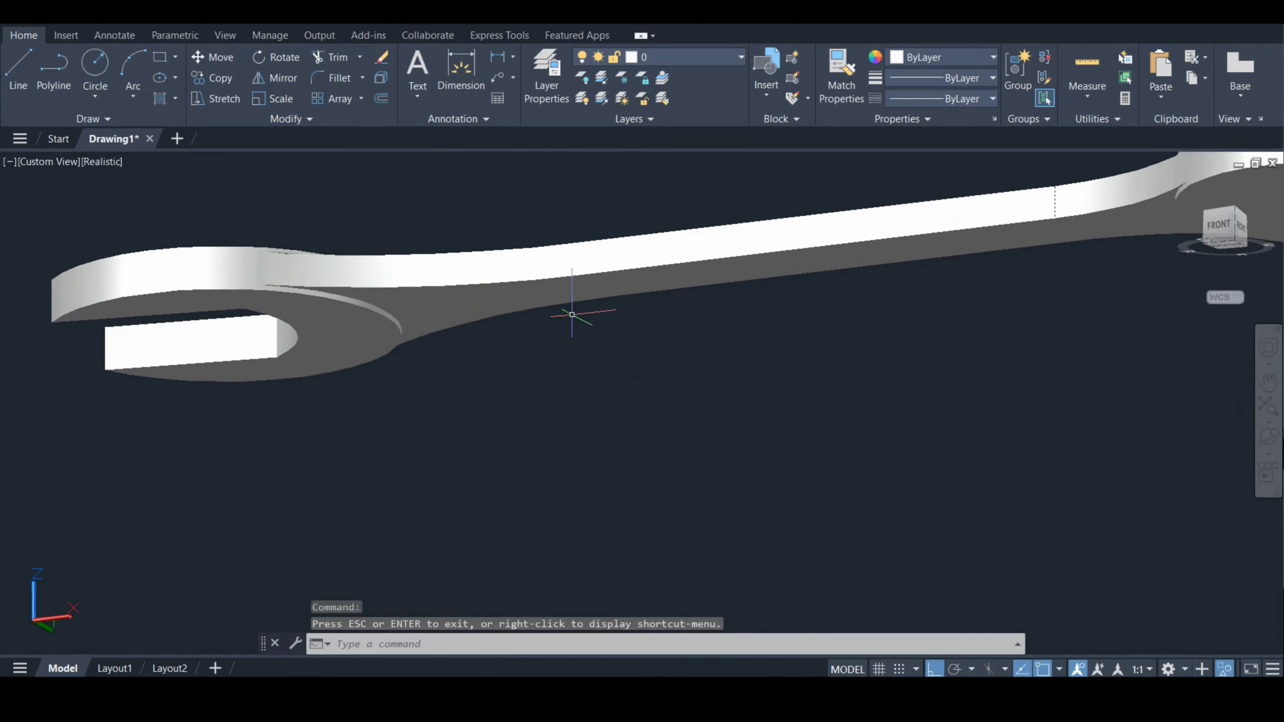
{"action": "key", "text": "Up"}
{"action": "key", "text": "Down"}
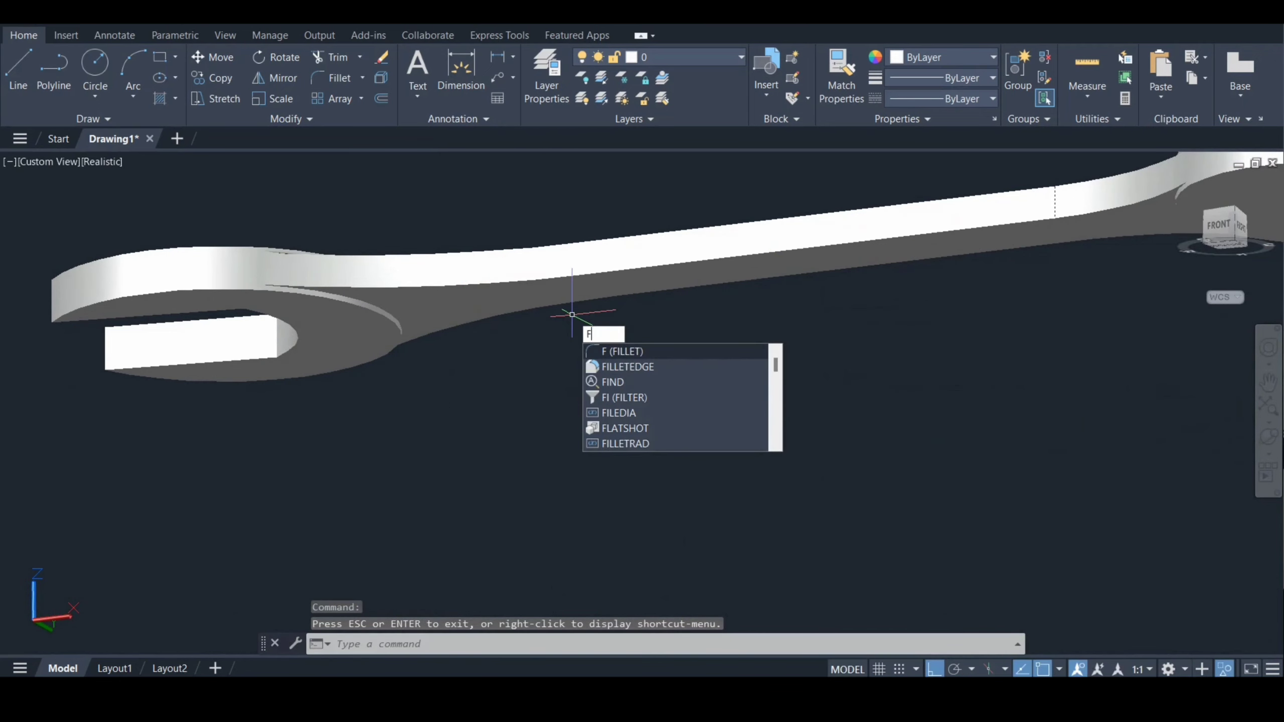
{"action": "key", "text": "Escape"}
{"action": "type", "text": "f"}
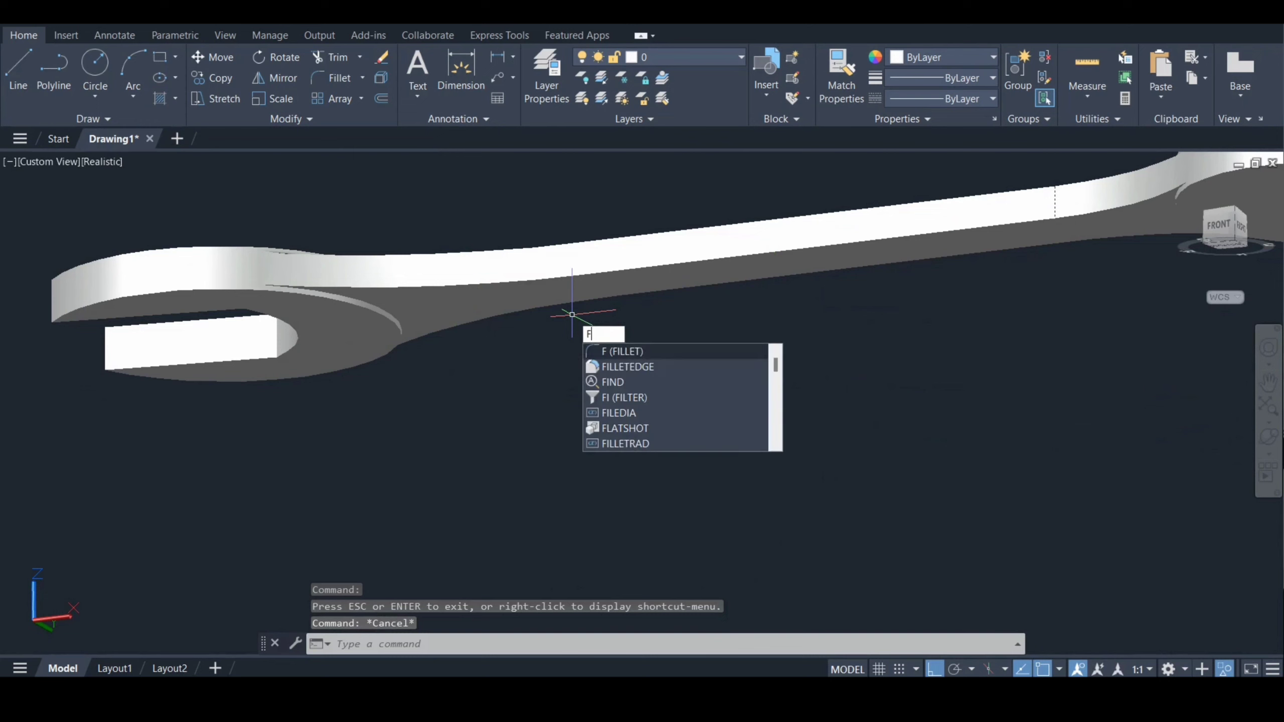
{"action": "key", "text": "Down"}
{"action": "key", "text": "Down"}
{"action": "key", "text": "Return"}
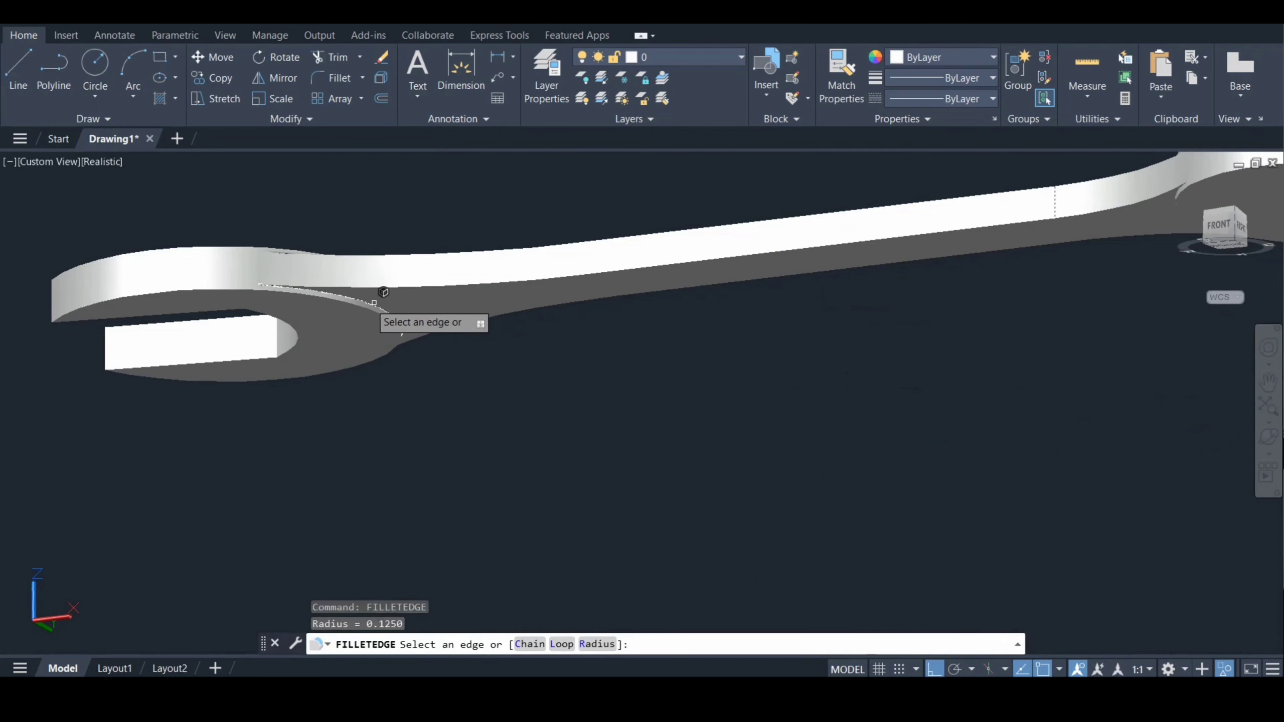
{"action": "left_click", "coordinate": [385, 306]}
{"action": "key", "text": "Return"}
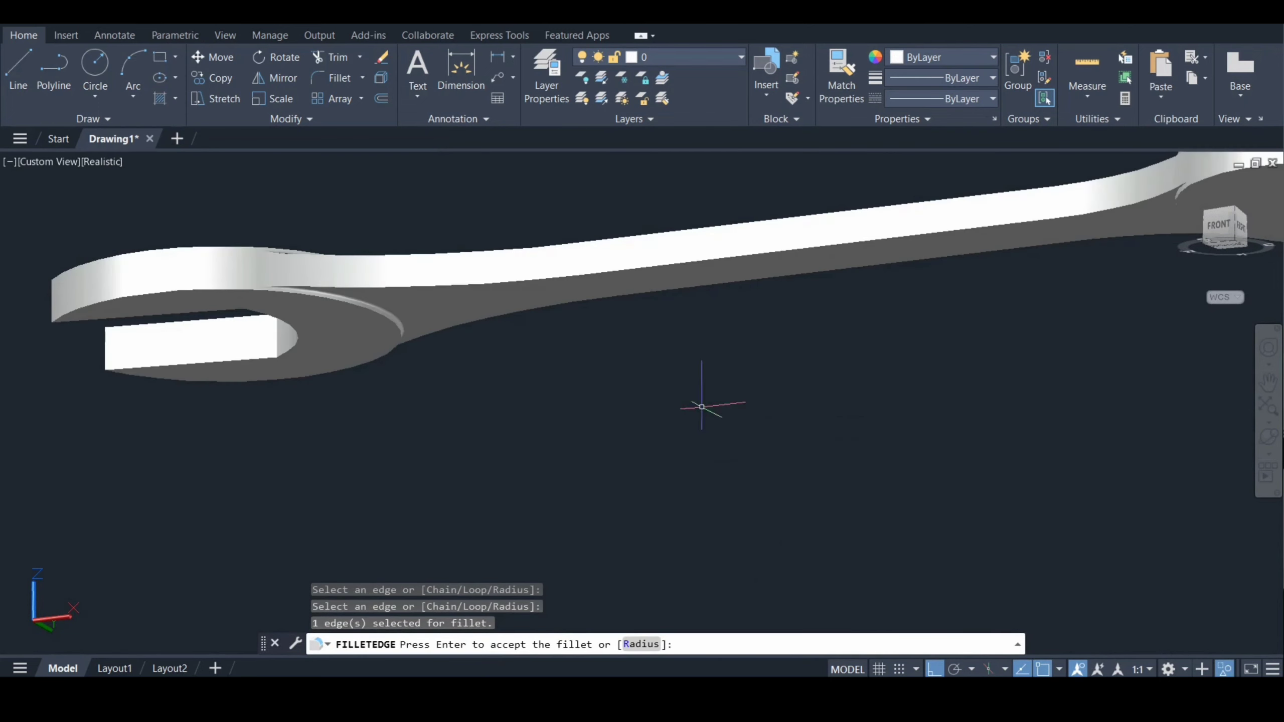
{"action": "key", "text": "Return"}
Fillet the matching curved edge where the handle's underside meets the opposite head with radius 0.125.
{"action": "left_click", "coordinate": [1268, 382]}
{"action": "left_click_drag", "start_coordinate": [1146, 361], "coordinate": [786, 498]}
{"action": "key", "text": "Escape"}
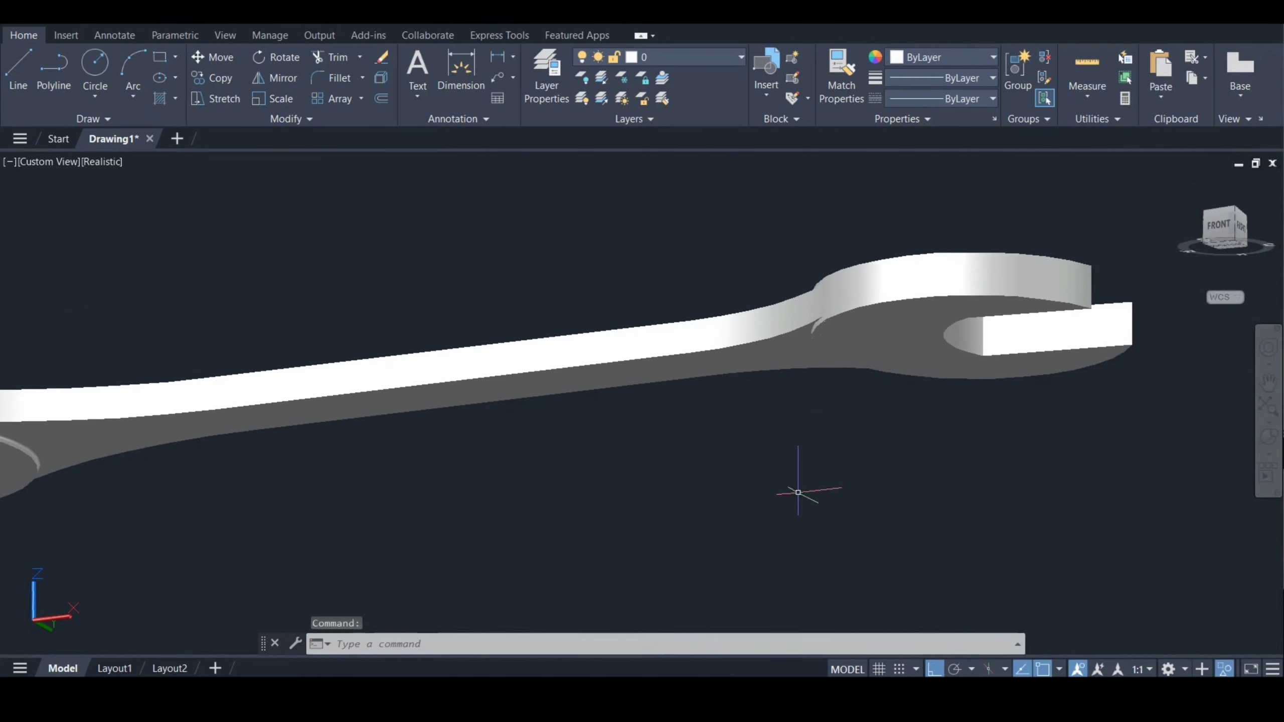
{"action": "left_click", "coordinate": [1268, 436]}
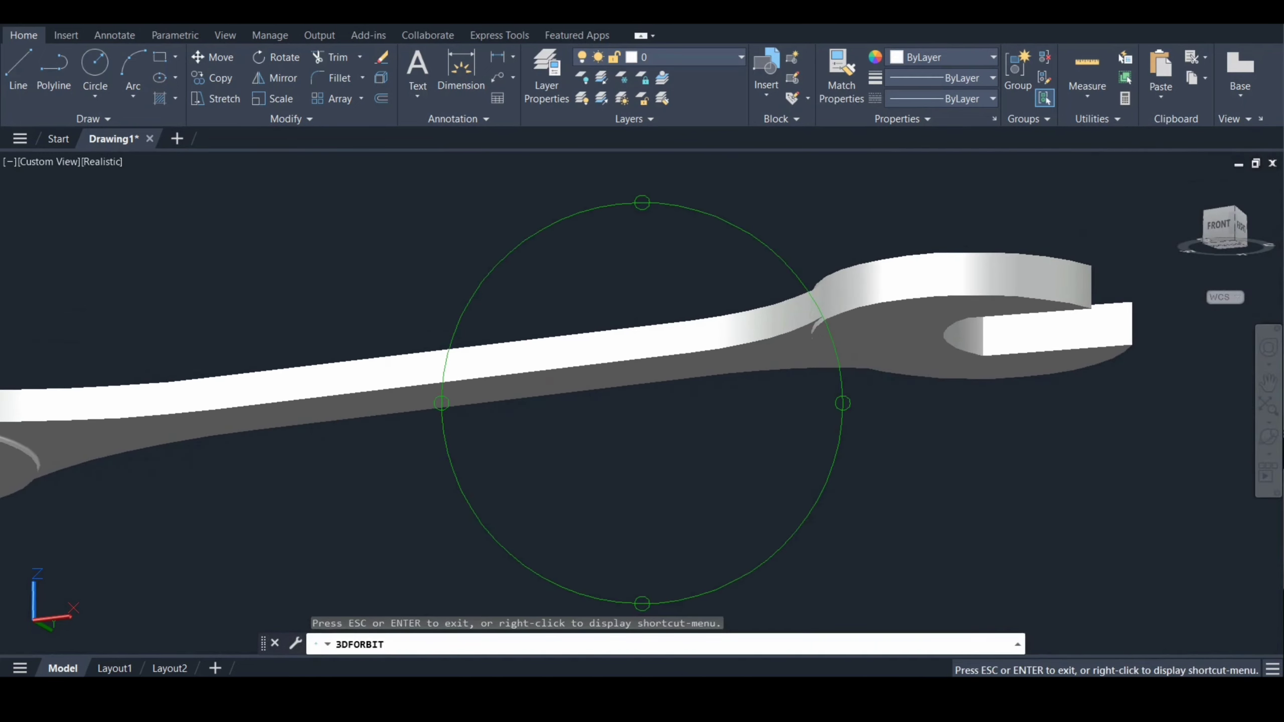
{"action": "left_click_drag", "start_coordinate": [702, 389], "coordinate": [754, 415]}
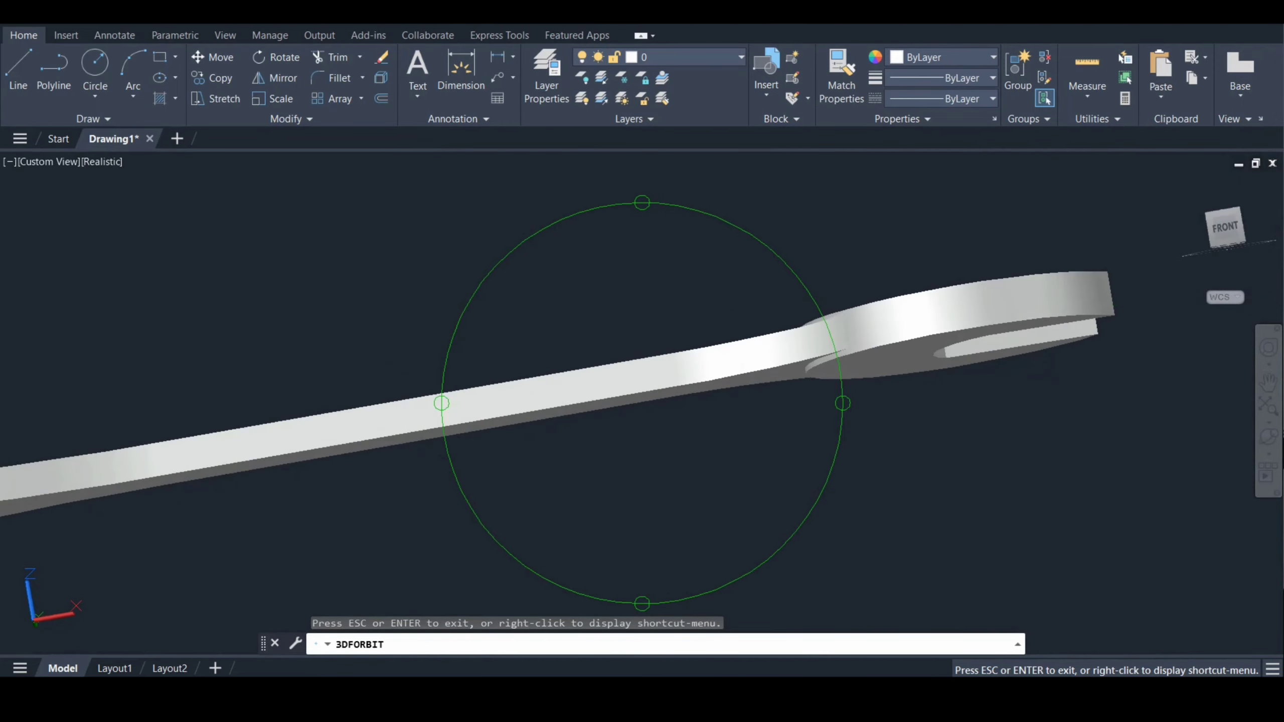
{"action": "left_click_drag", "start_coordinate": [753, 415], "coordinate": [809, 374]}
{"action": "key", "text": "Escape"}
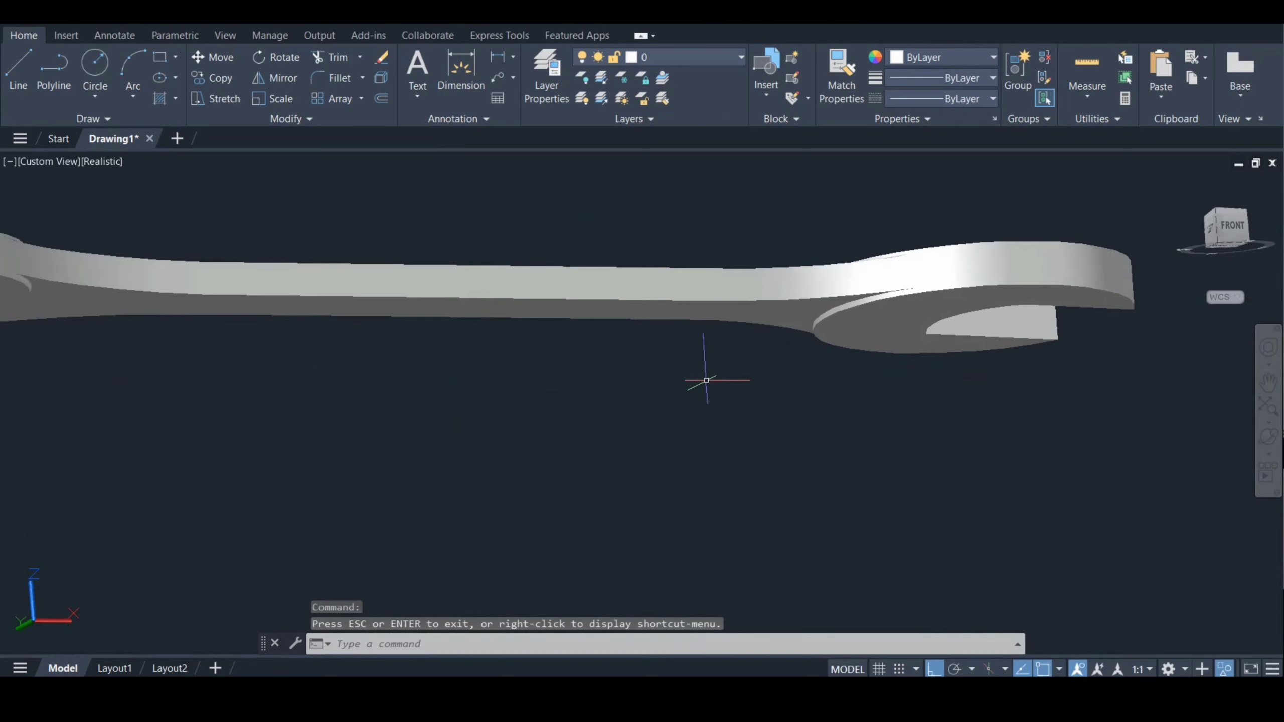
{"action": "type", "text": "filletedge"}
{"action": "key", "text": "Return"}
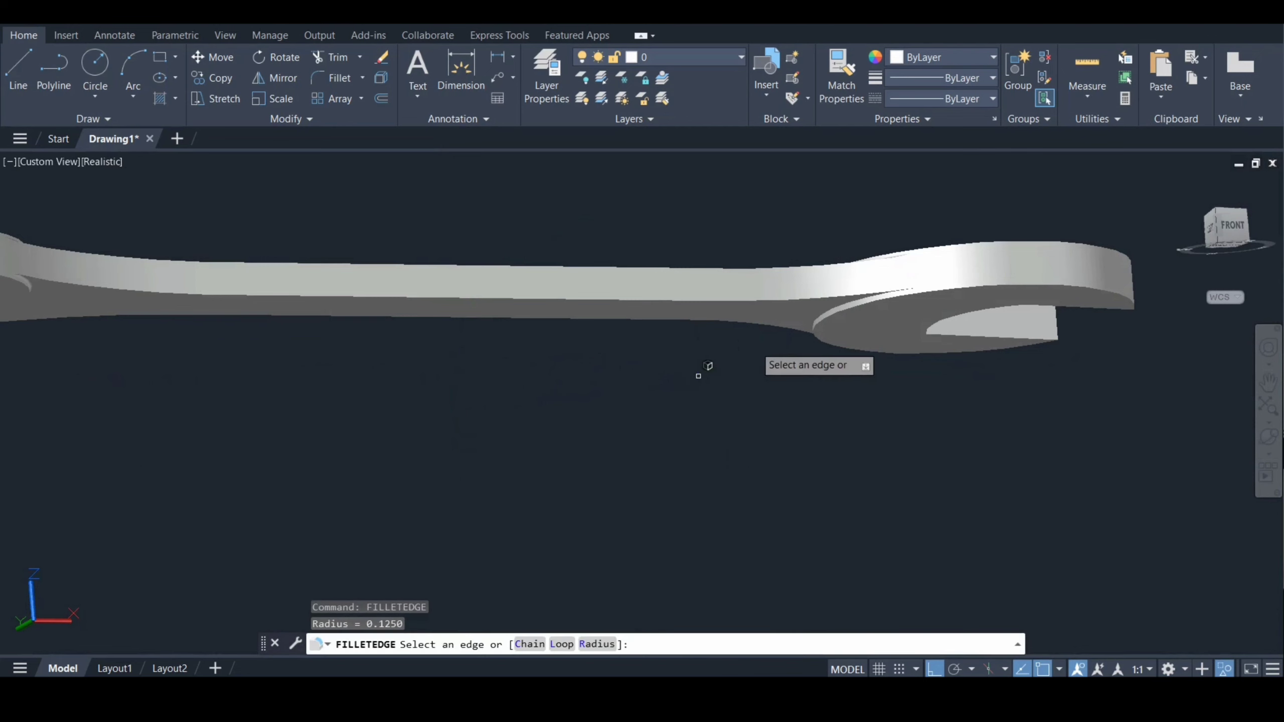
{"action": "left_click", "coordinate": [845, 298]}
{"action": "key", "text": "Return"}
{"action": "key", "text": "Return"}
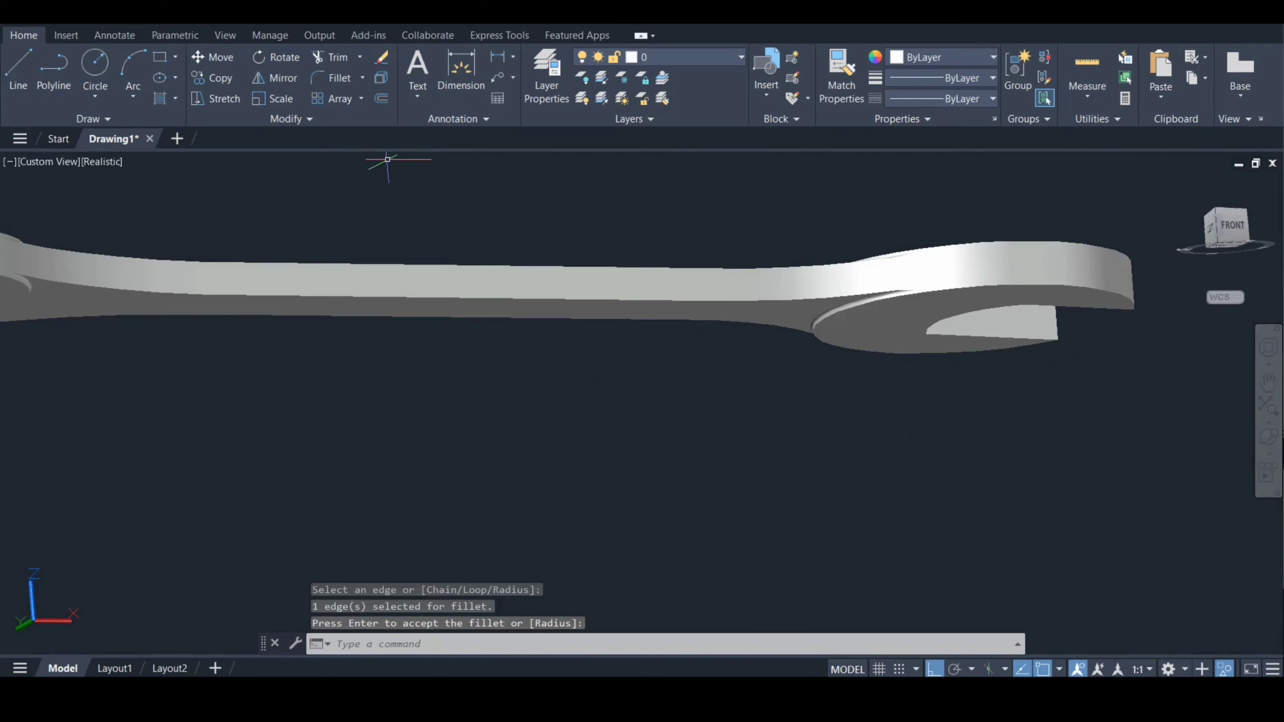
Restore the SW Isometric view of the whole wrench.
{"action": "left_click", "coordinate": [49, 161]}
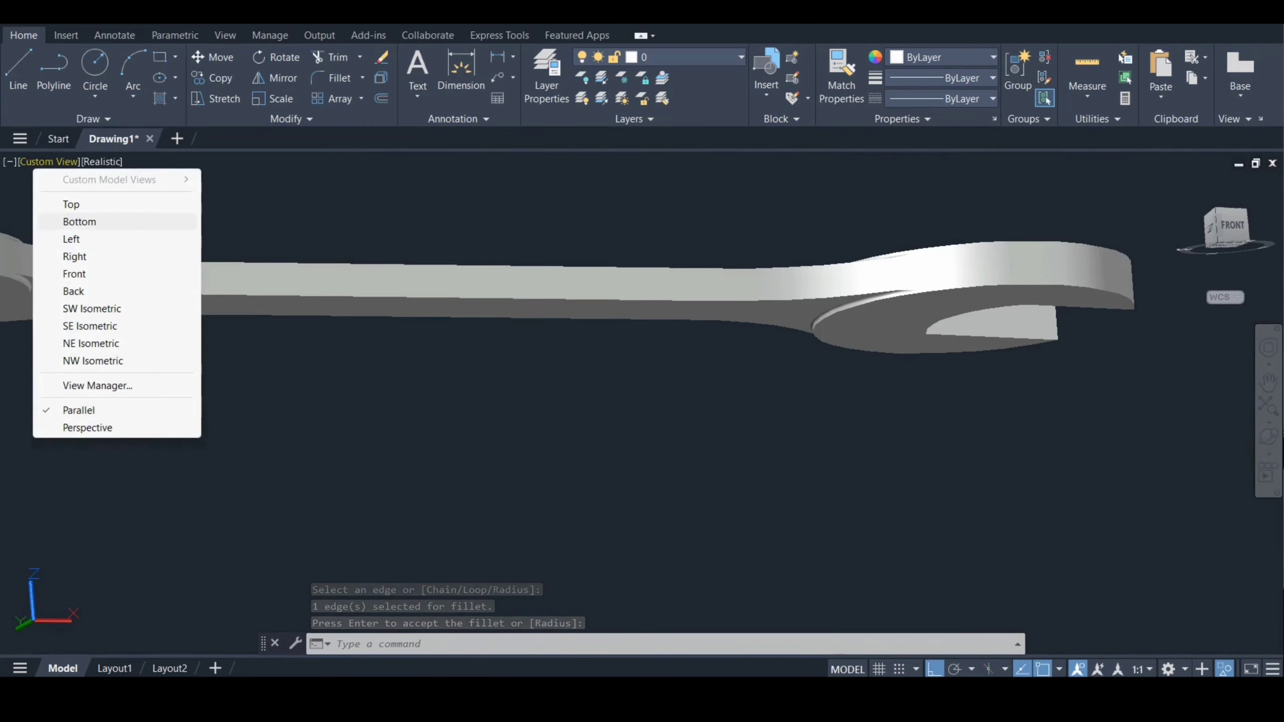
{"action": "left_click", "coordinate": [91, 308]}
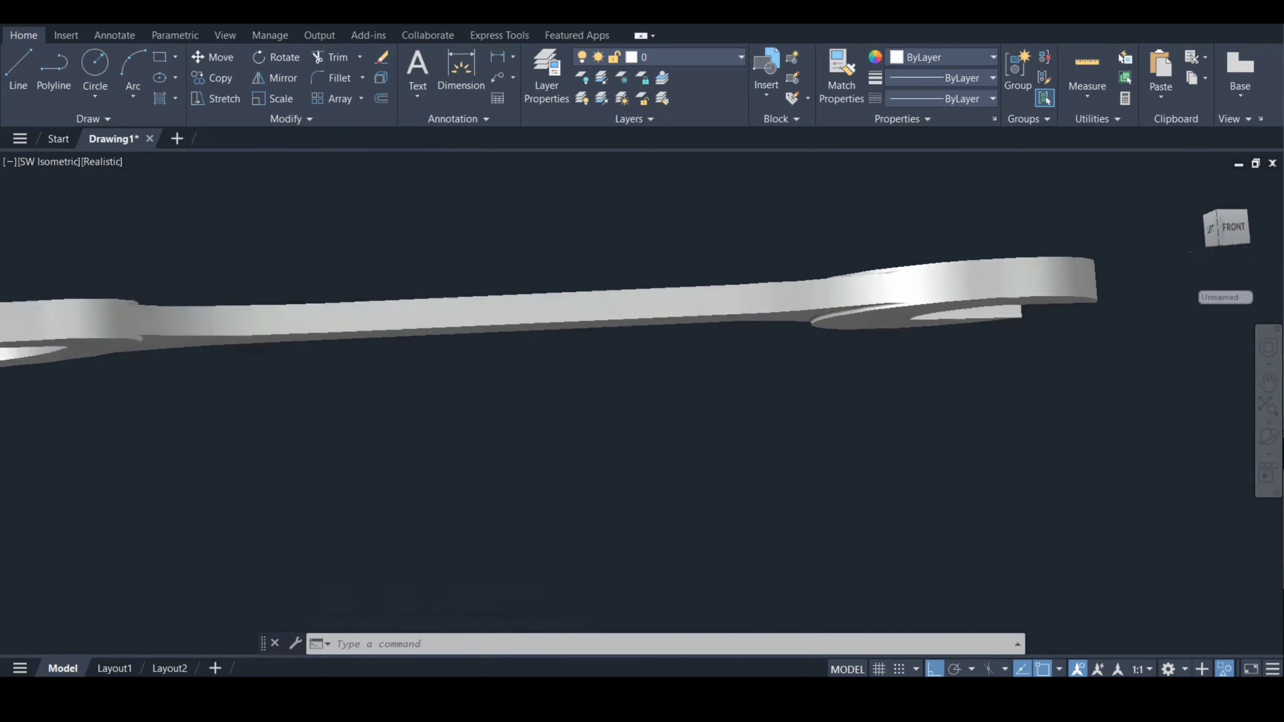
{"action": "key", "text": "Escape"}
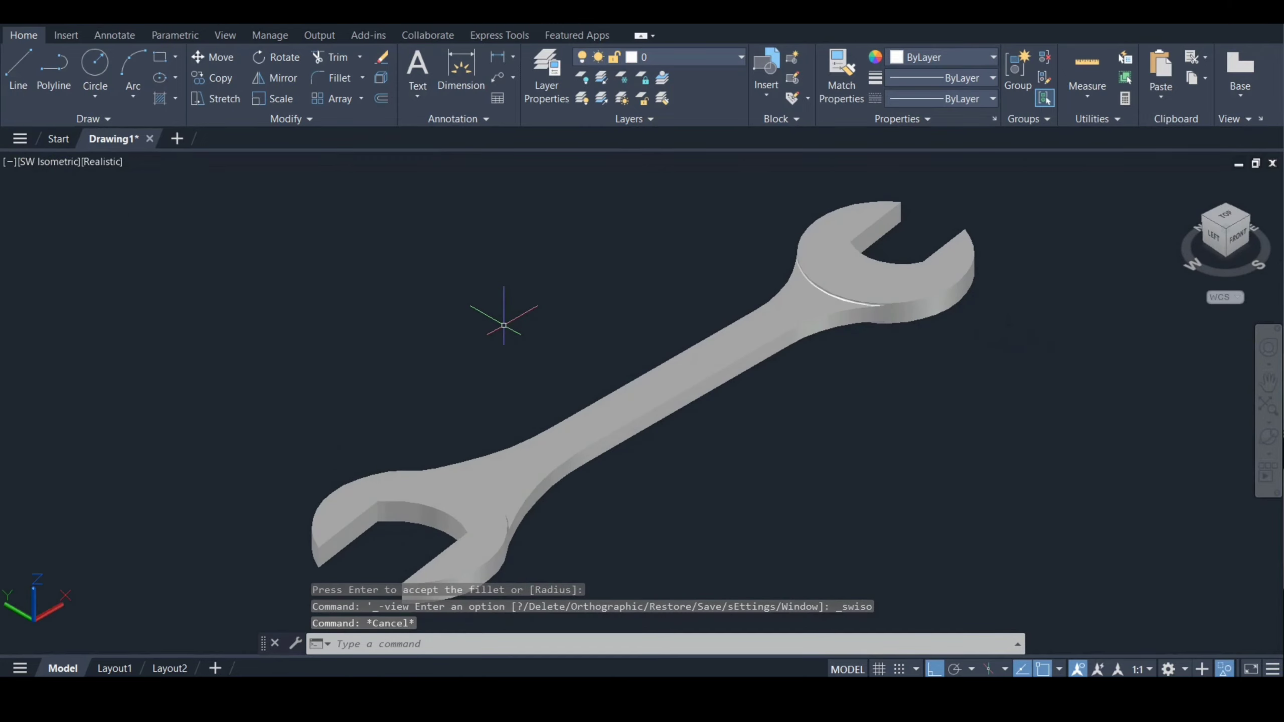
Assign the pale blue Metallic Paint material from the Materials Browser to the whole wrench, and close the browser.
{"action": "type", "text": "rmat"}
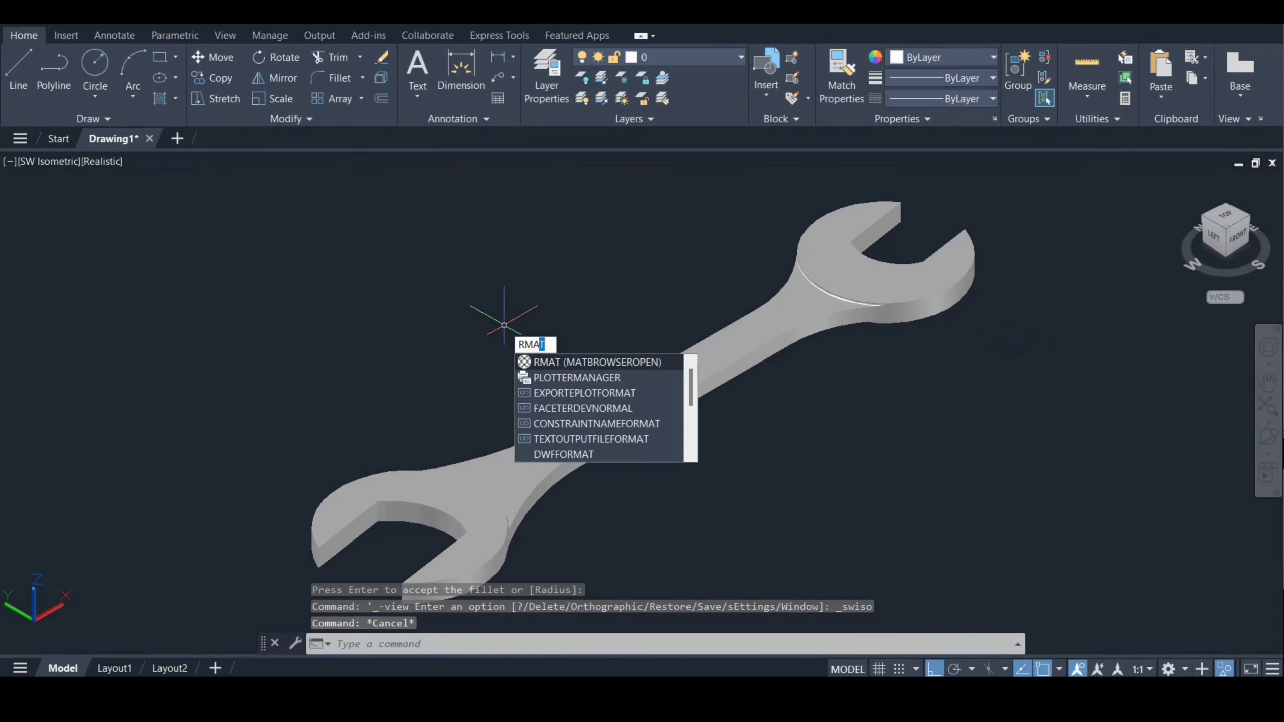
{"action": "key", "text": "Return"}
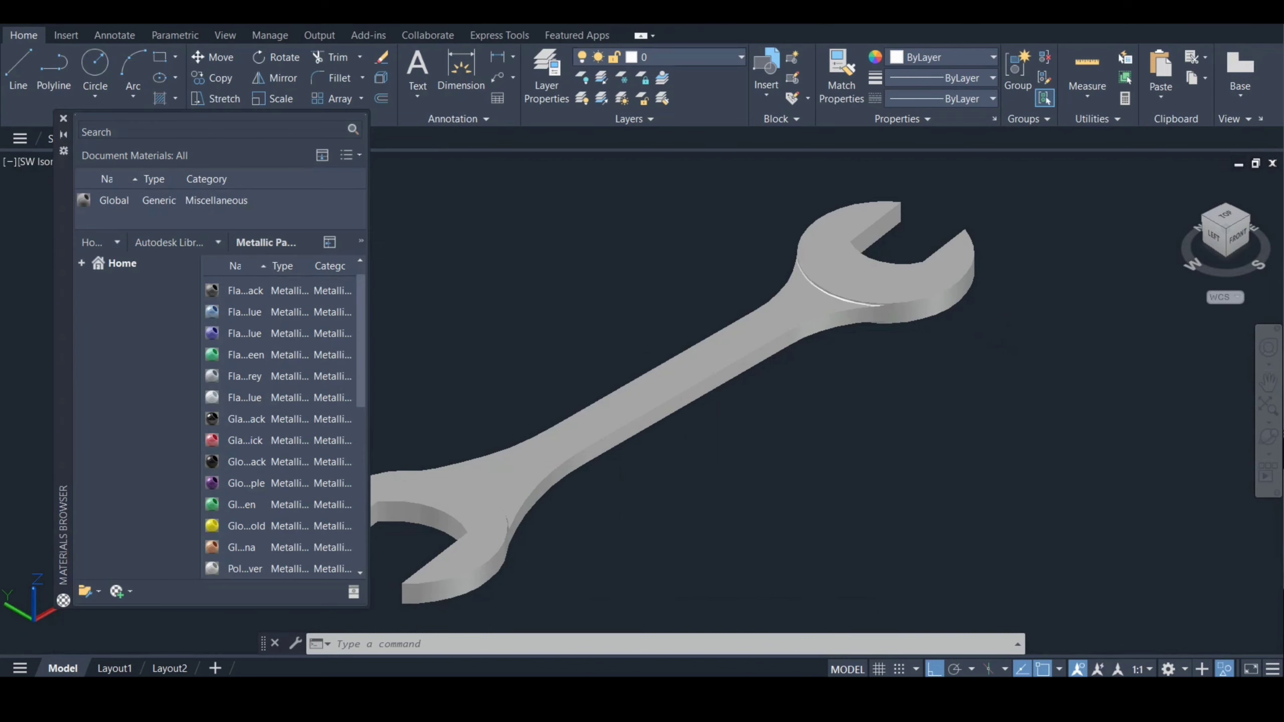
{"action": "key", "text": "ctrl+a"}
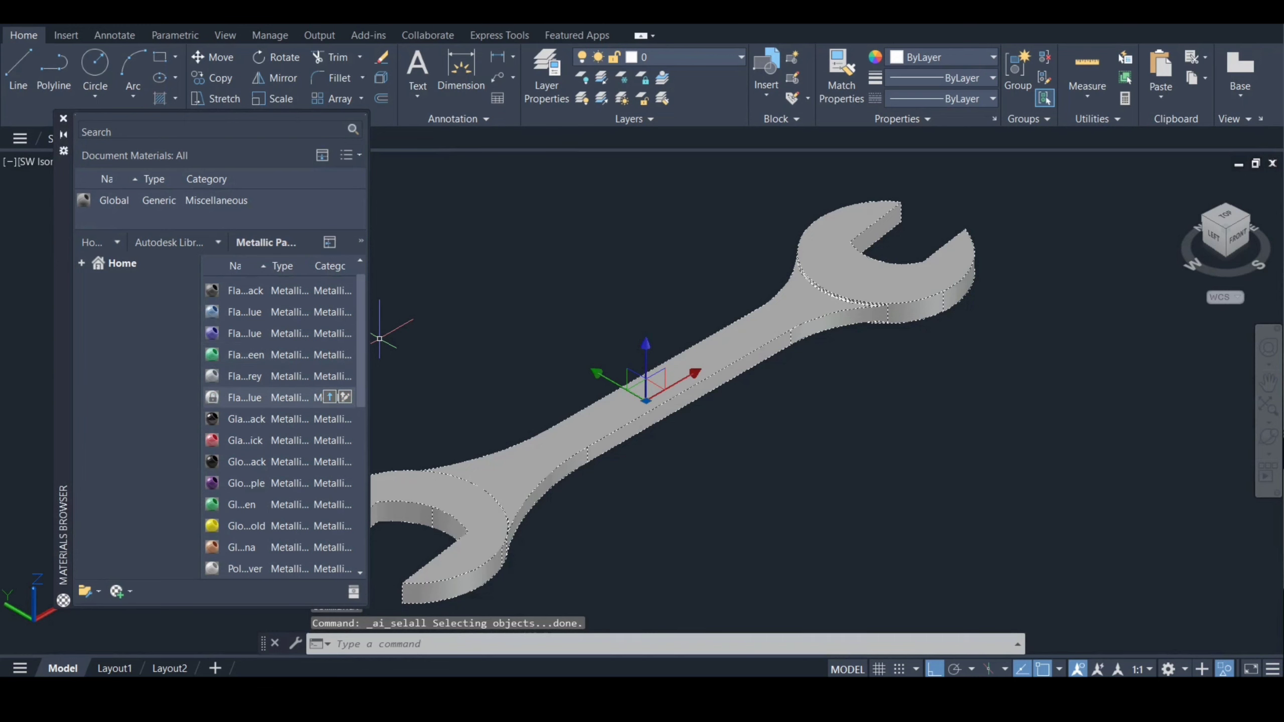
{"action": "left_click", "coordinate": [252, 398]}
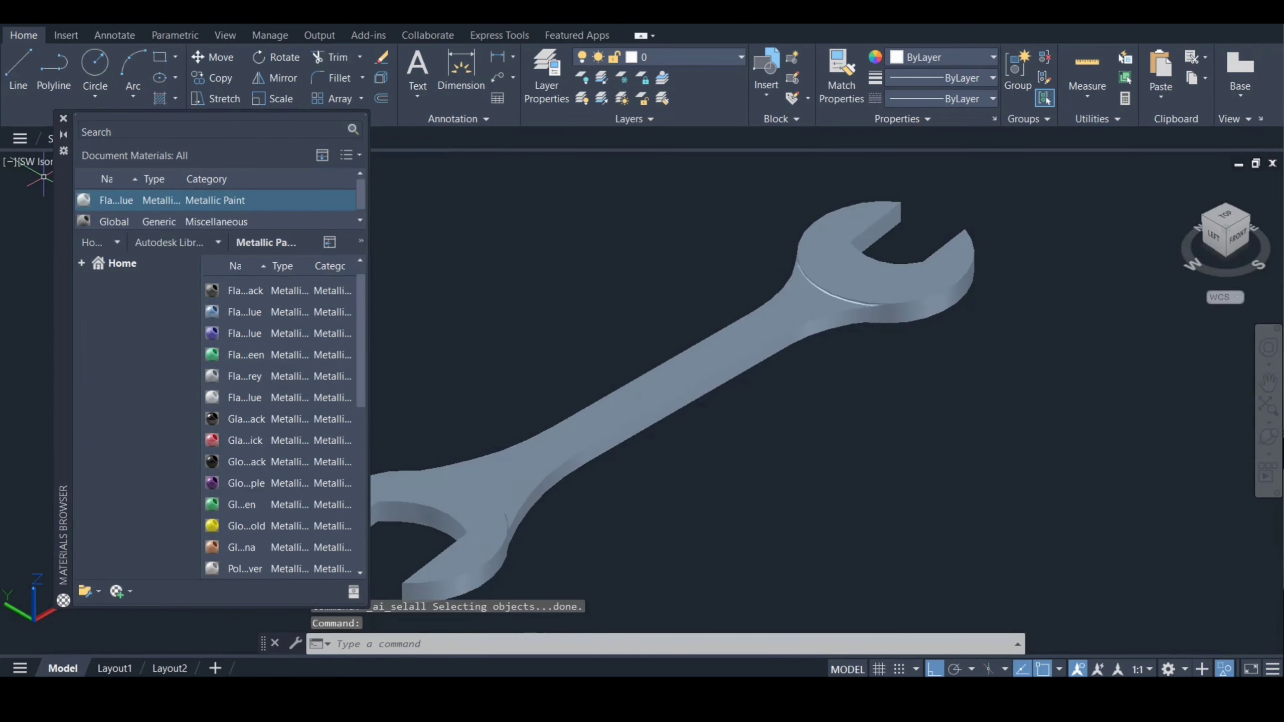
{"action": "left_click", "coordinate": [63, 119]}
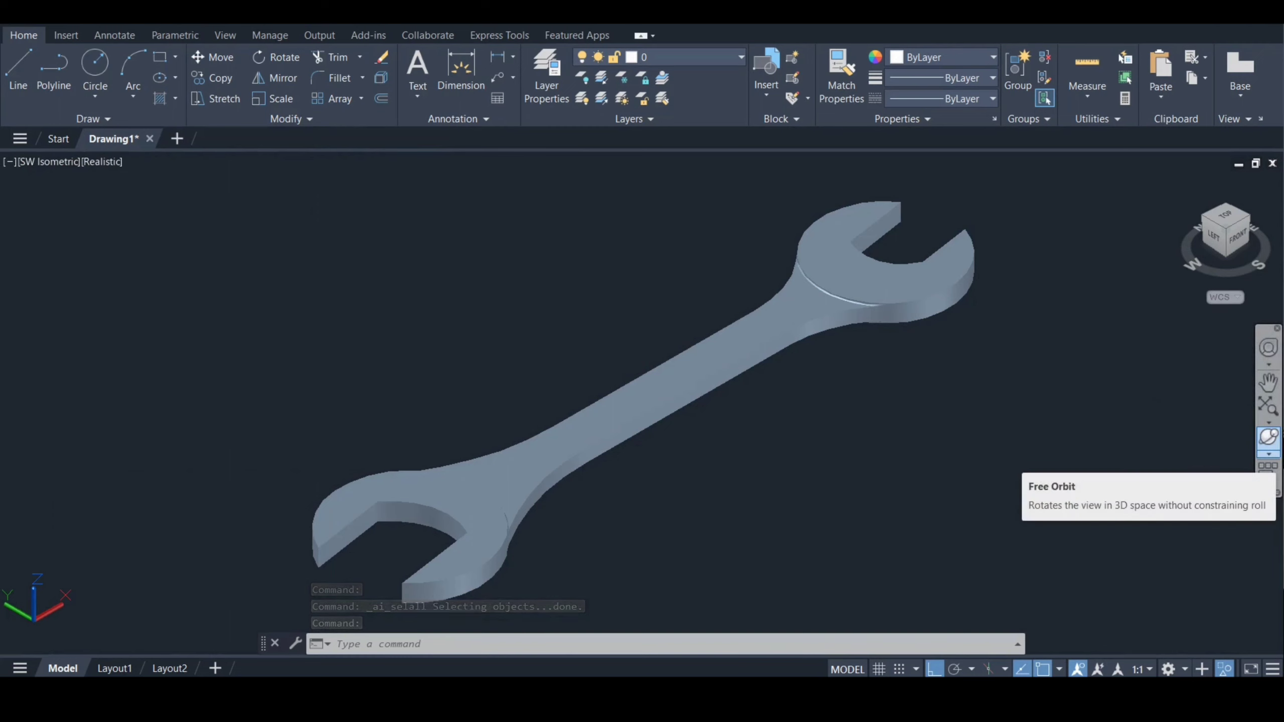
Orbit the painted wrench with constrained orbit to inspect it from above.
{"action": "left_click", "coordinate": [1268, 454]}
{"action": "left_click", "coordinate": [1094, 467]}
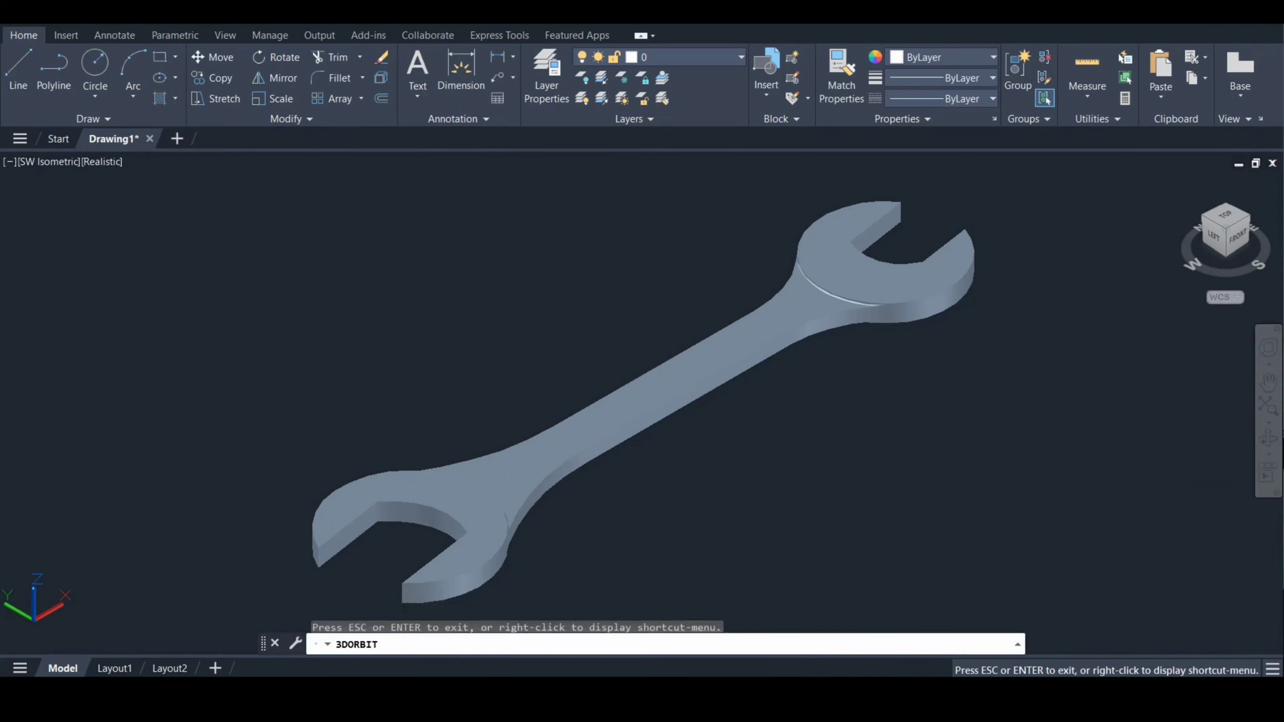
{"action": "left_click_drag", "start_coordinate": [778, 455], "coordinate": [676, 571]}
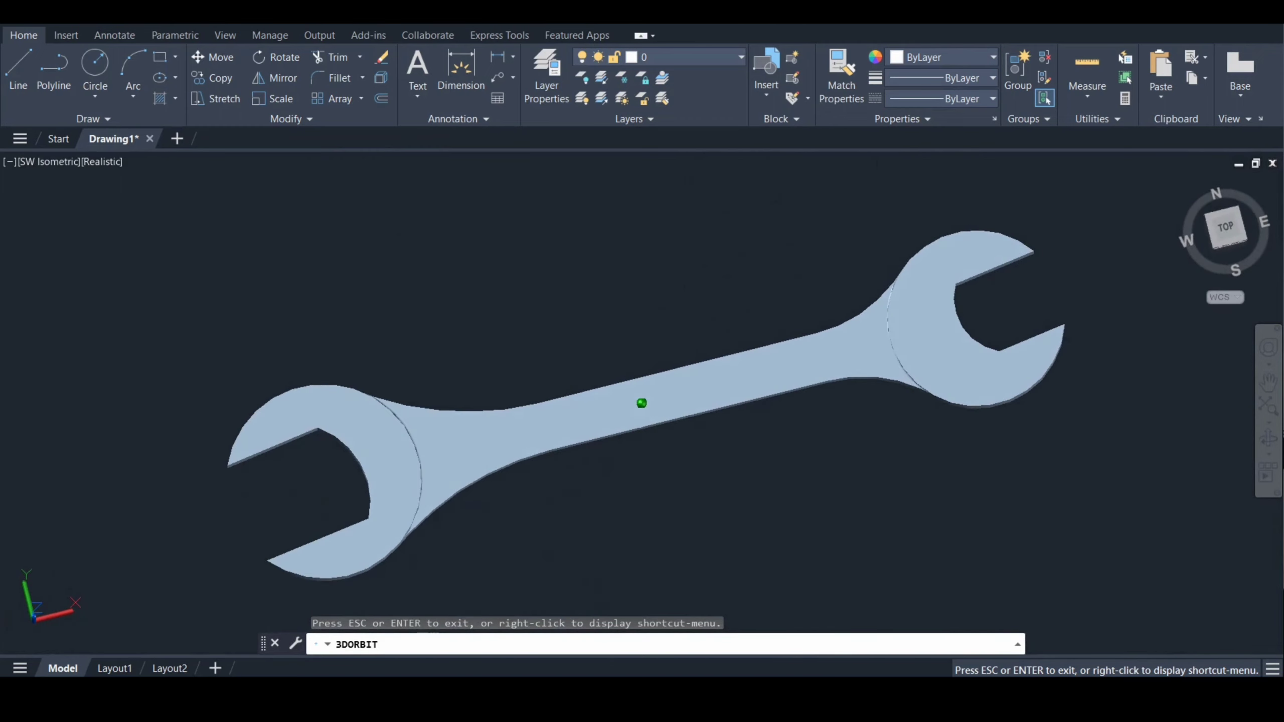